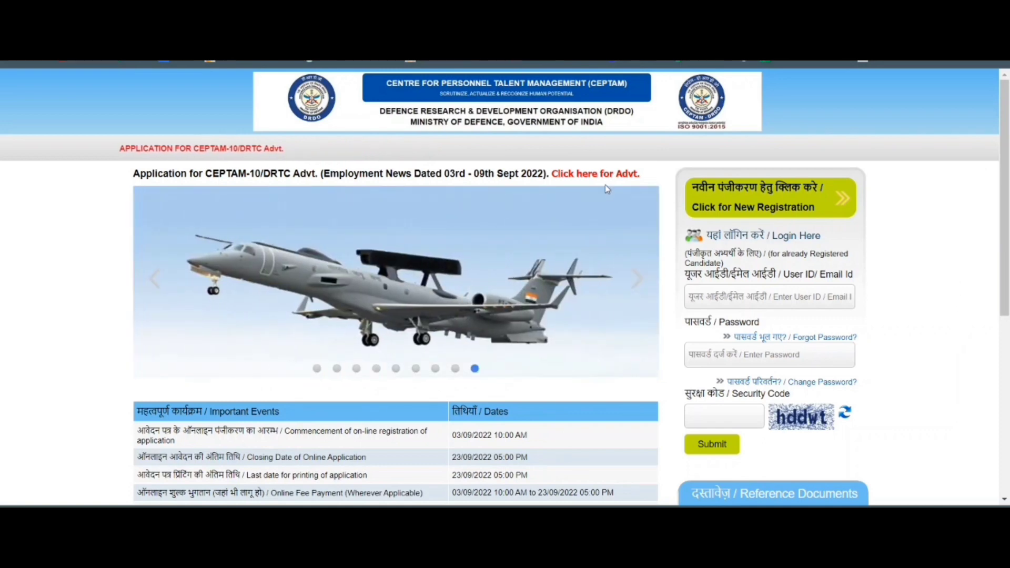
# Open the CEPTAM-10/DRTC advertisement PDF from the red link beside the application heading.
pyautogui.click(578, 174)
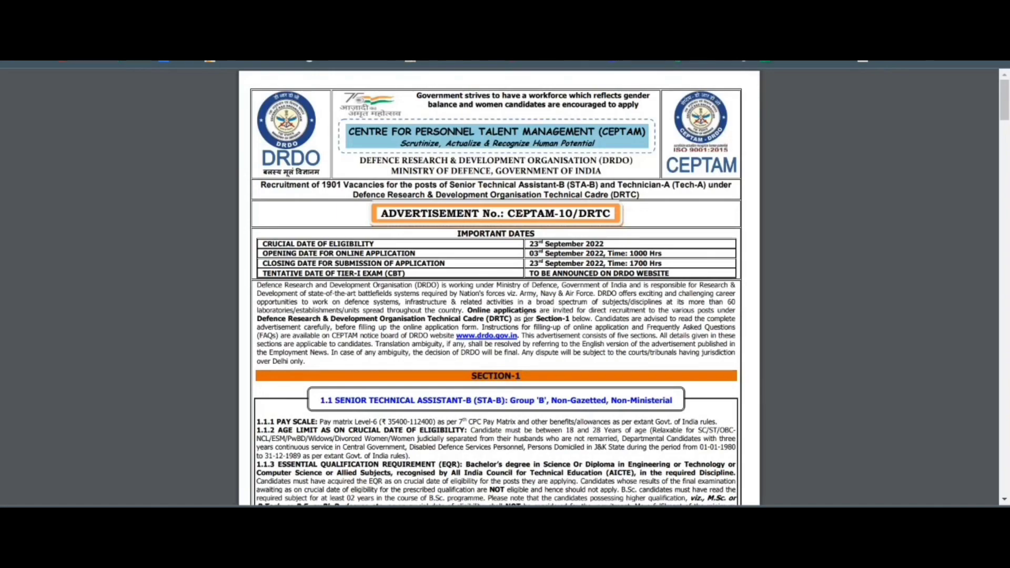
# Scroll the STA-B vacancy table, highlight the 0113 Library Science row, and return to the portal tab.
pyautogui.scroll(-15, 425, 310)
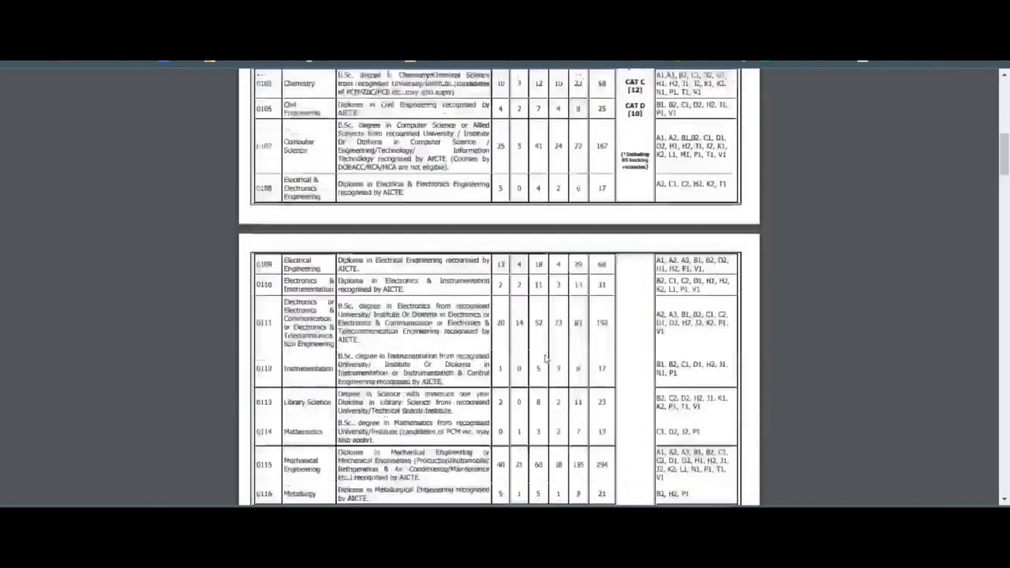
pyautogui.scroll(-3, 545, 353)
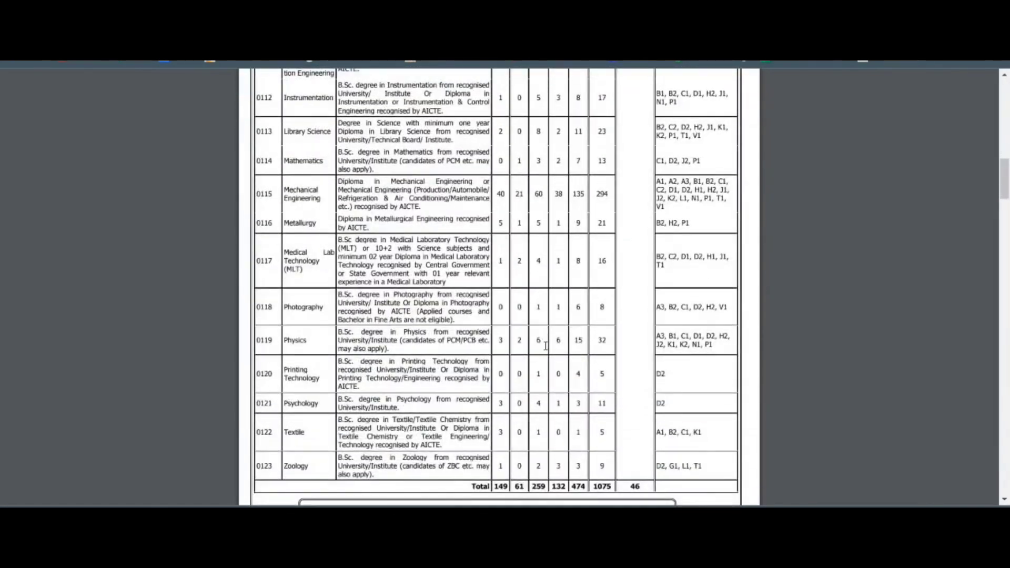
pyautogui.scroll(2, 545, 346)
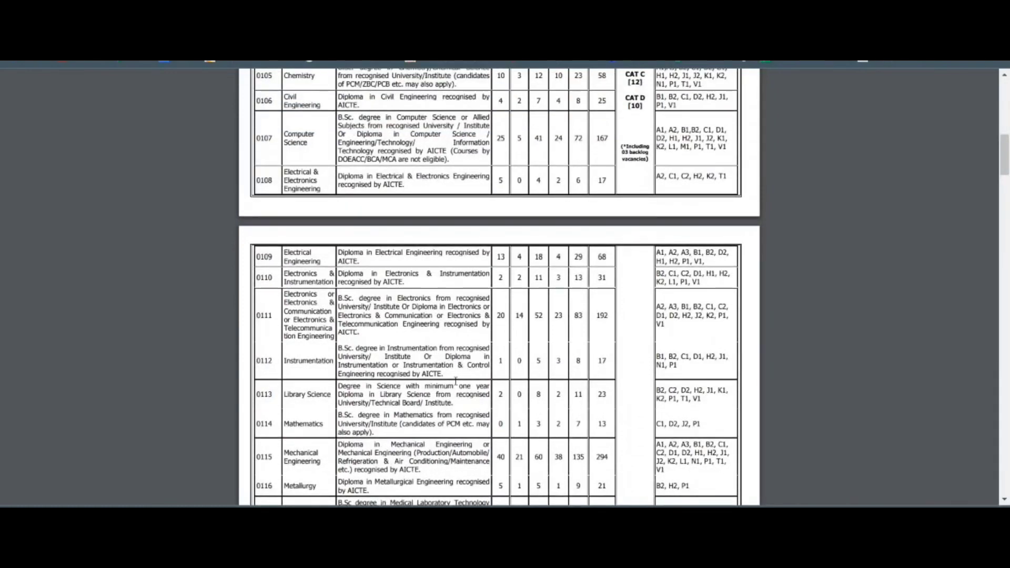
pyautogui.scroll(-2, 302, 405)
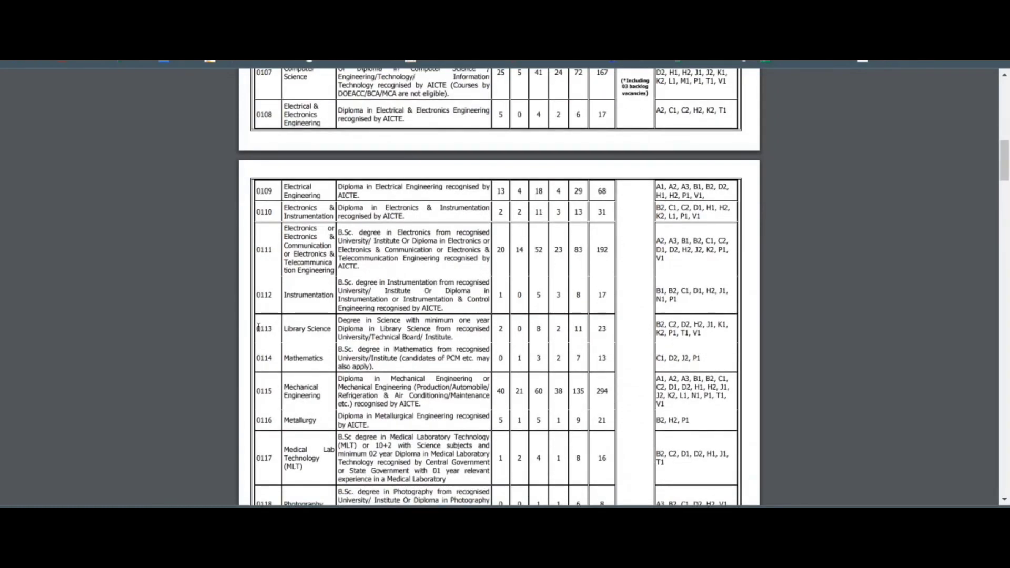
pyautogui.moveTo(258, 328); pyautogui.dragTo(595, 328)
pyautogui.scroll(20, 886, 324)
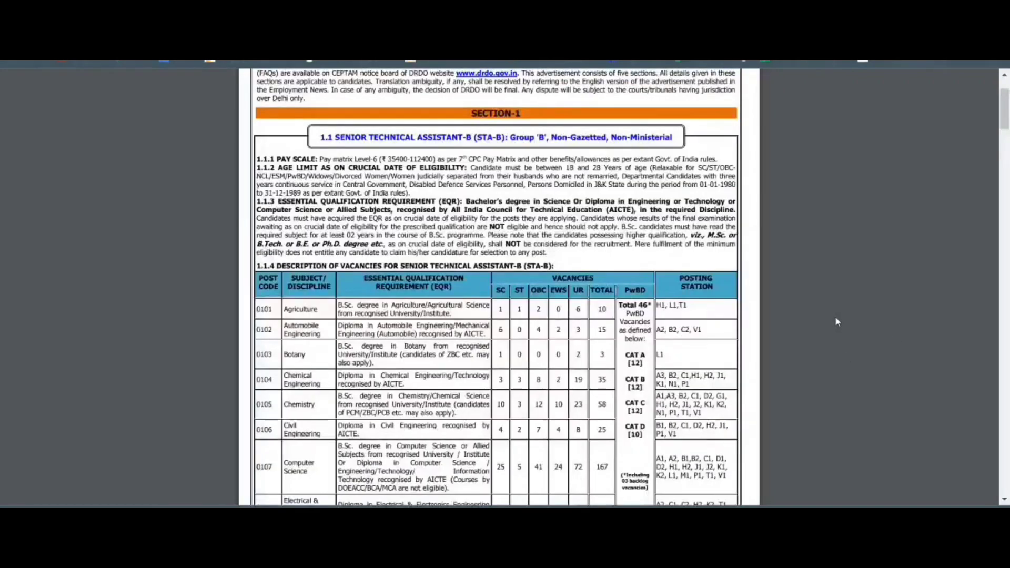
pyautogui.hotkey('ctrl', 'shift', 'Tab')
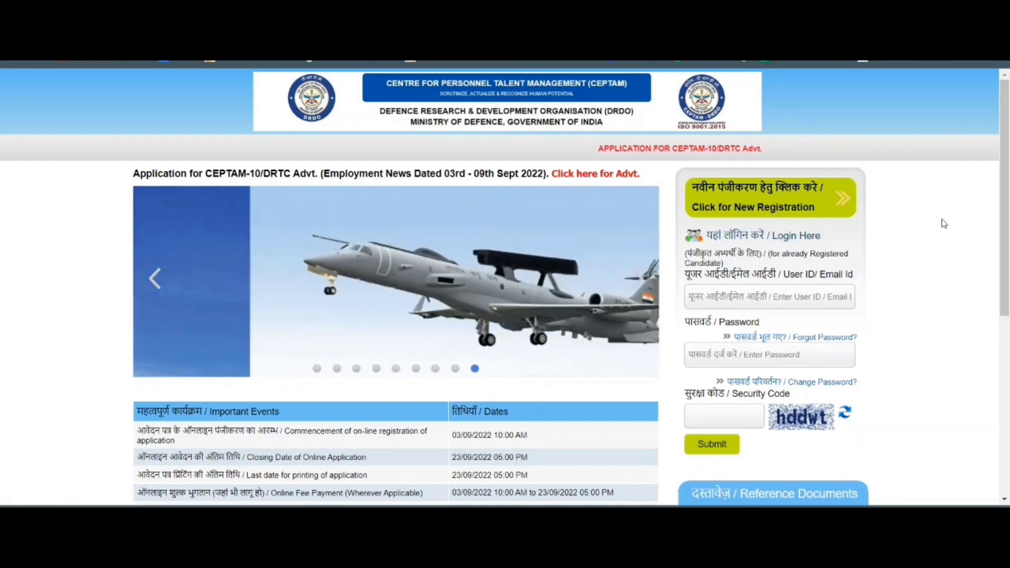
# Start a new registration, dismiss the update notice, and enter and confirm the candidate's full name.
pyautogui.click(774, 216)
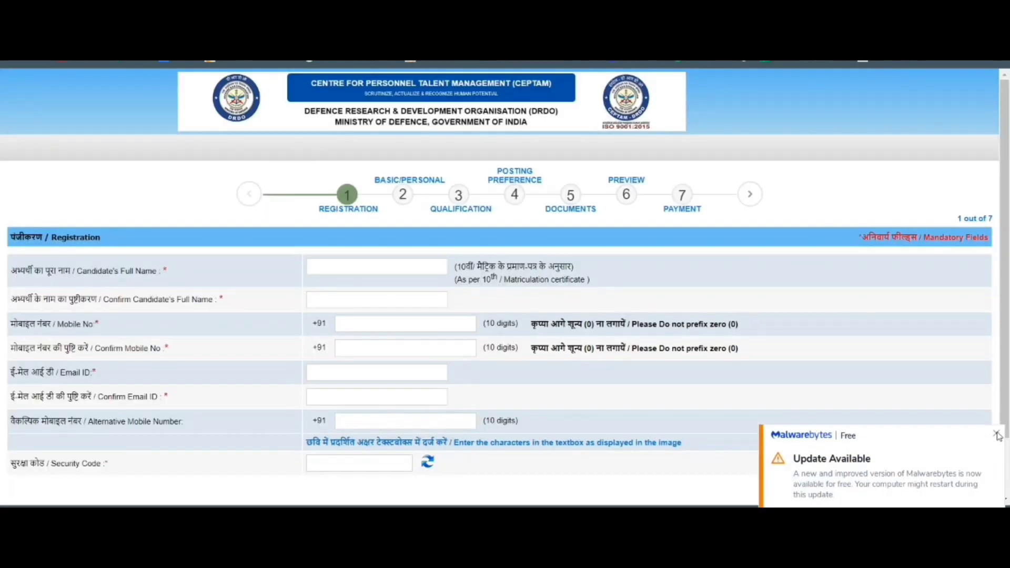
pyautogui.click(996, 435)
pyautogui.click(377, 265)
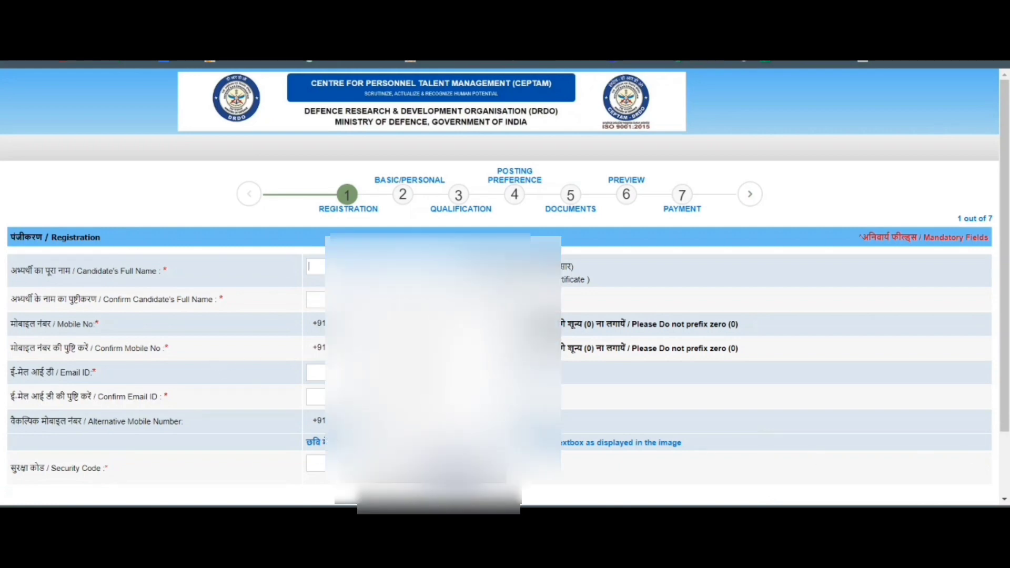
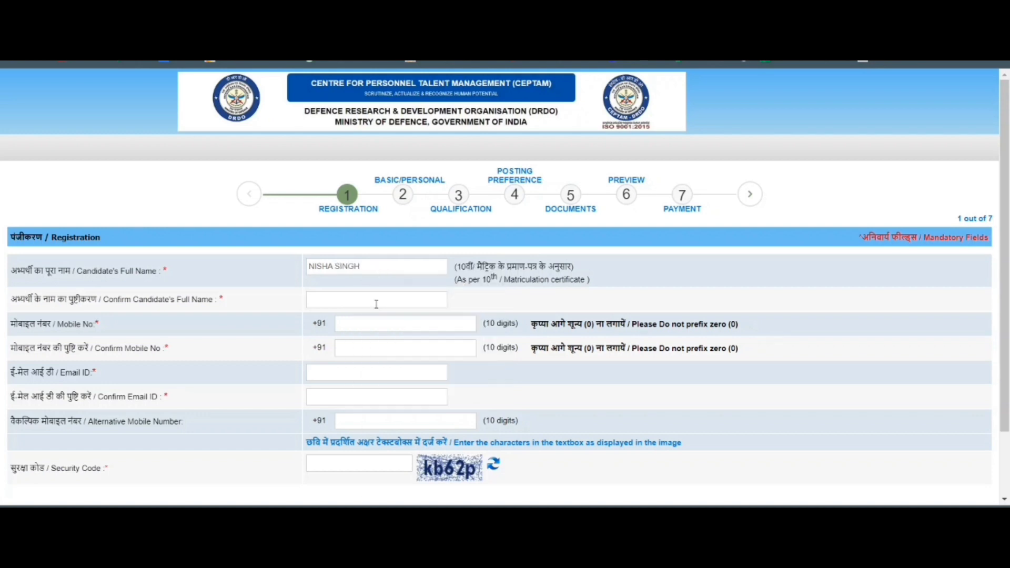
pyautogui.click(377, 301)
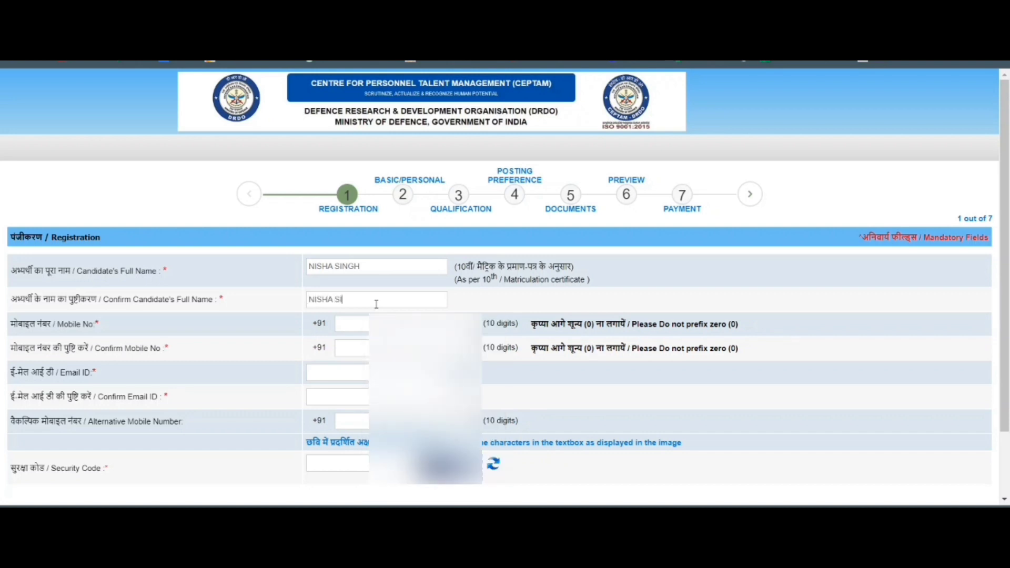
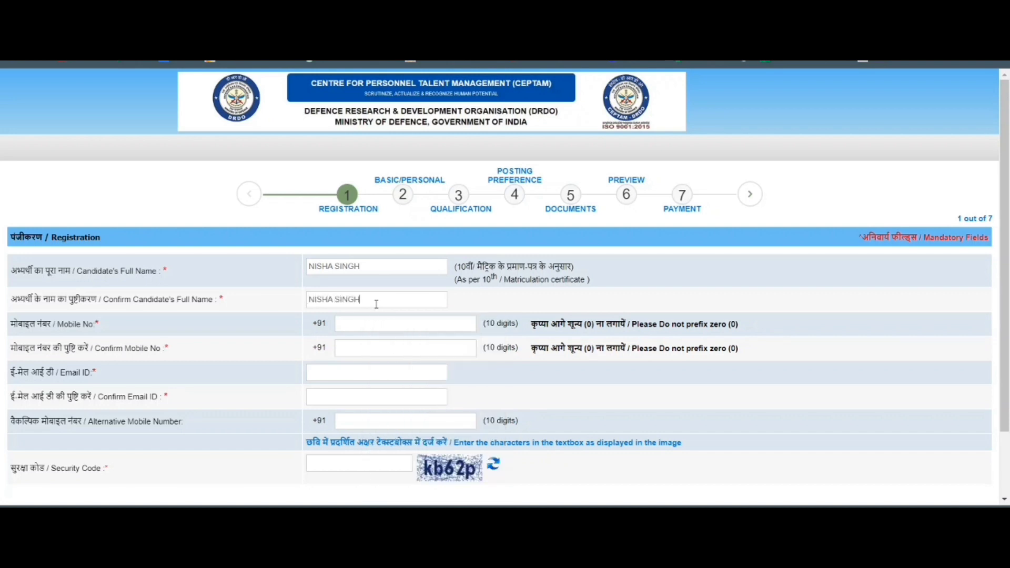
# Enter and confirm the candidate's mobile number and e-mail address, clearing autofill suggestions.
pyautogui.click(397, 327)
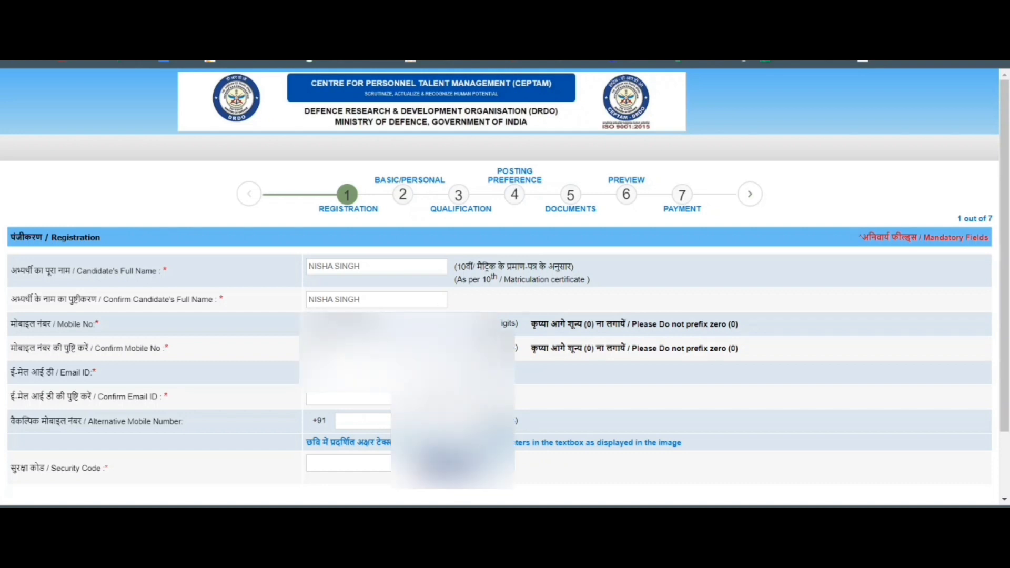
pyautogui.click(397, 348)
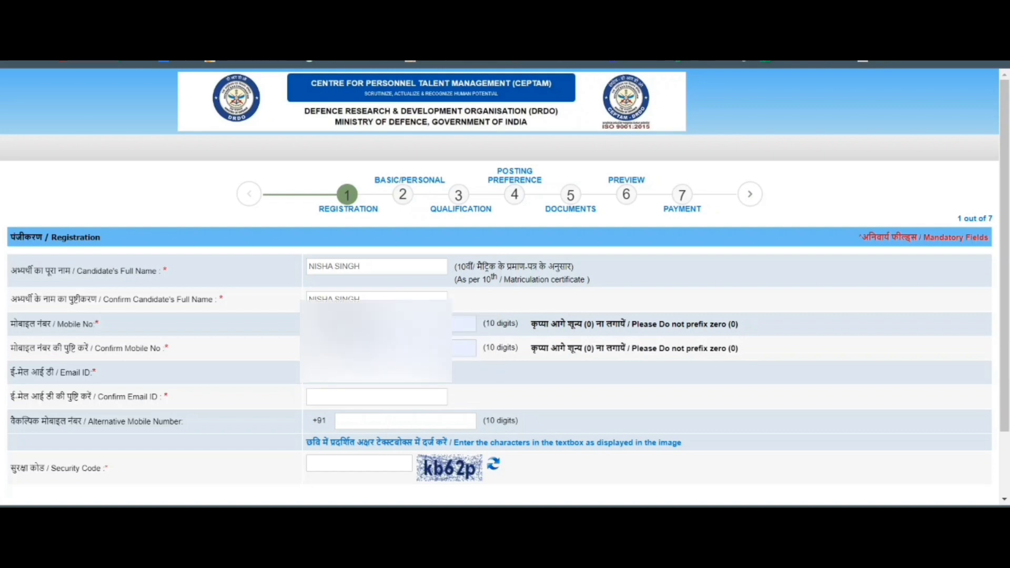
pyautogui.click(376, 373)
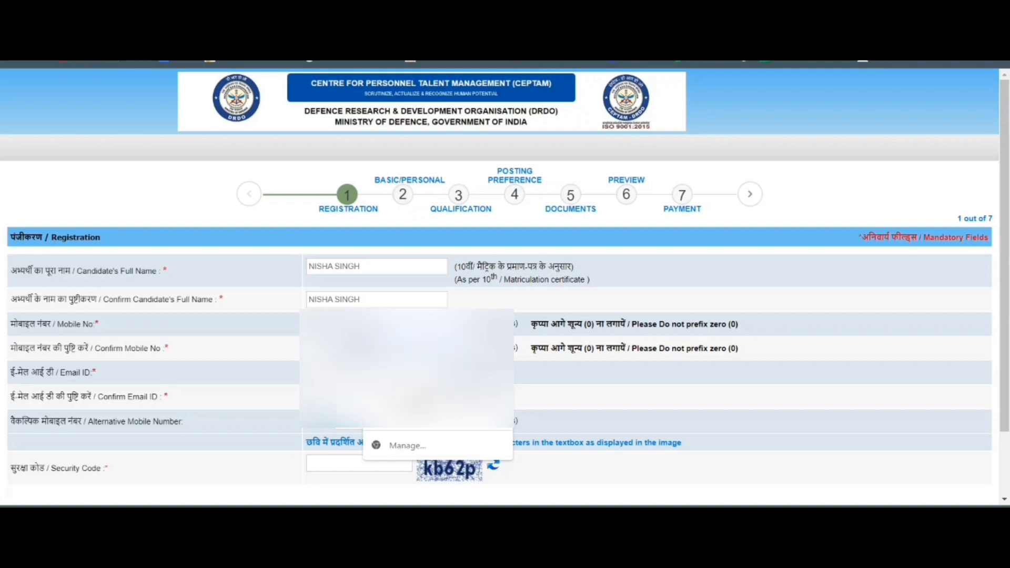
pyautogui.click(437, 417)
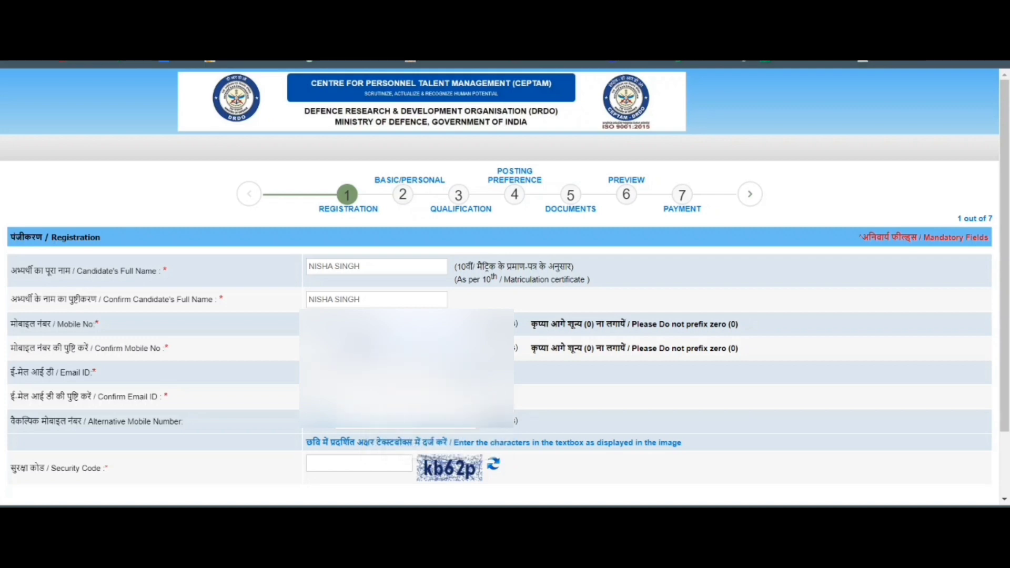
pyautogui.click(377, 397)
pyautogui.click(436, 417)
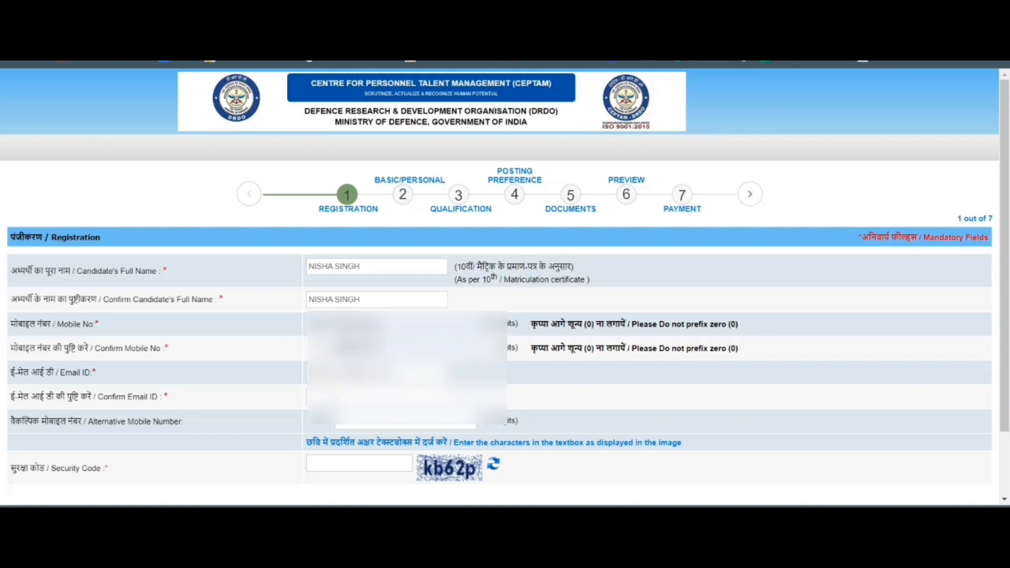
pyautogui.click(377, 397)
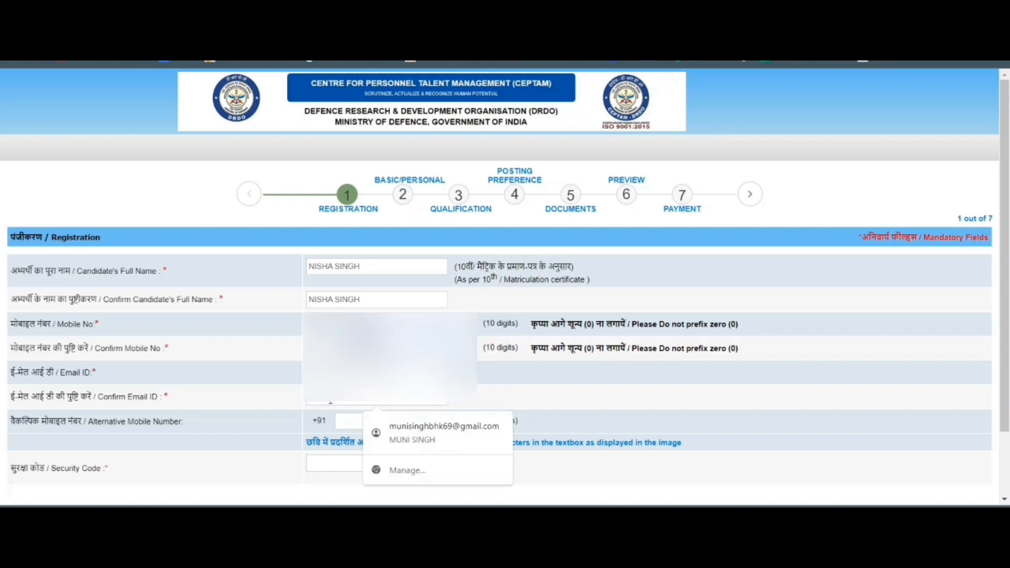
pyautogui.write('n')
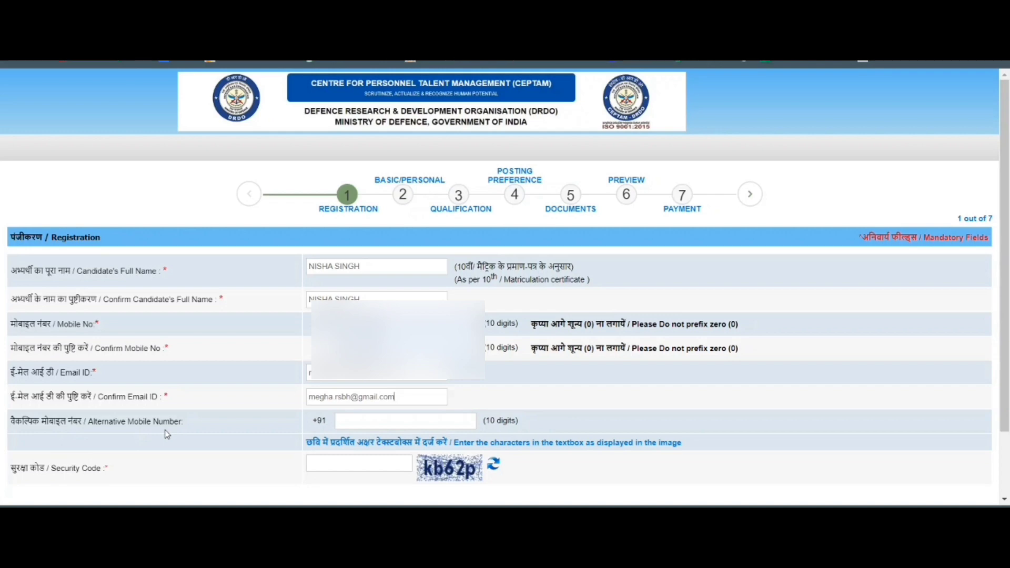
# Enter security code Kb62p, register, and confirm the registration details are correct.
pyautogui.scroll(-2, 182, 440)
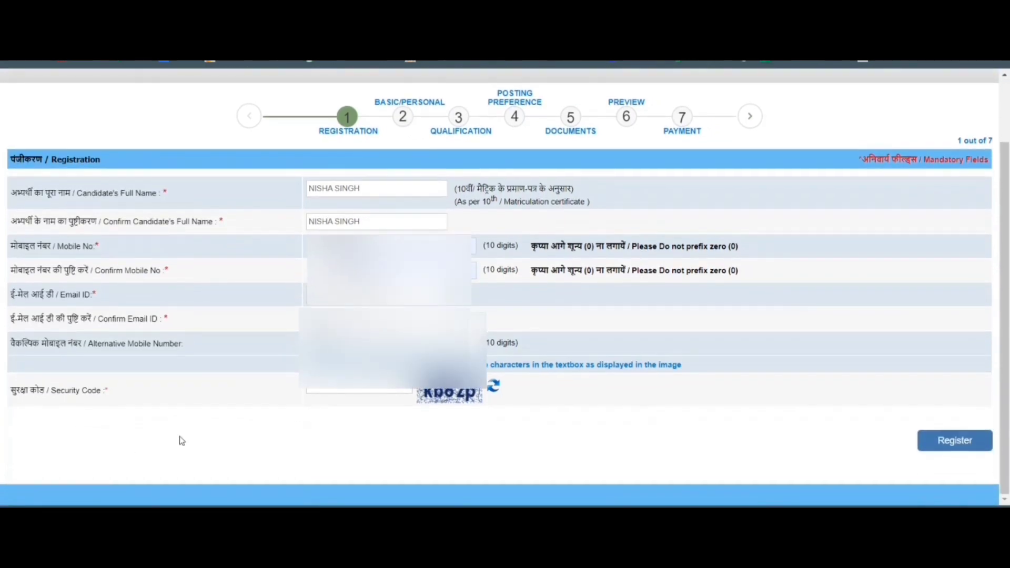
pyautogui.click(348, 391)
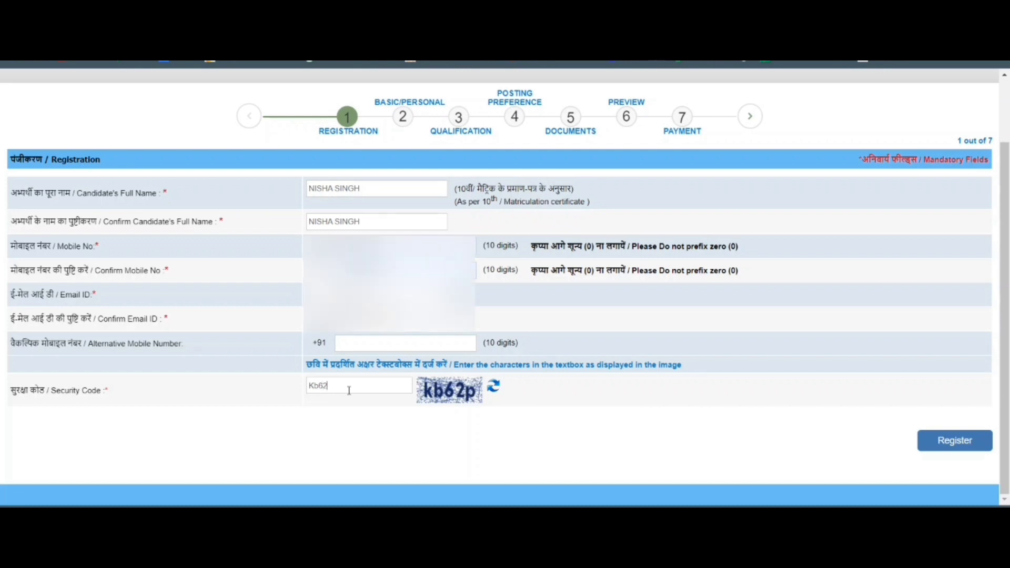
pyautogui.write('Kb62p')
pyautogui.click(958, 443)
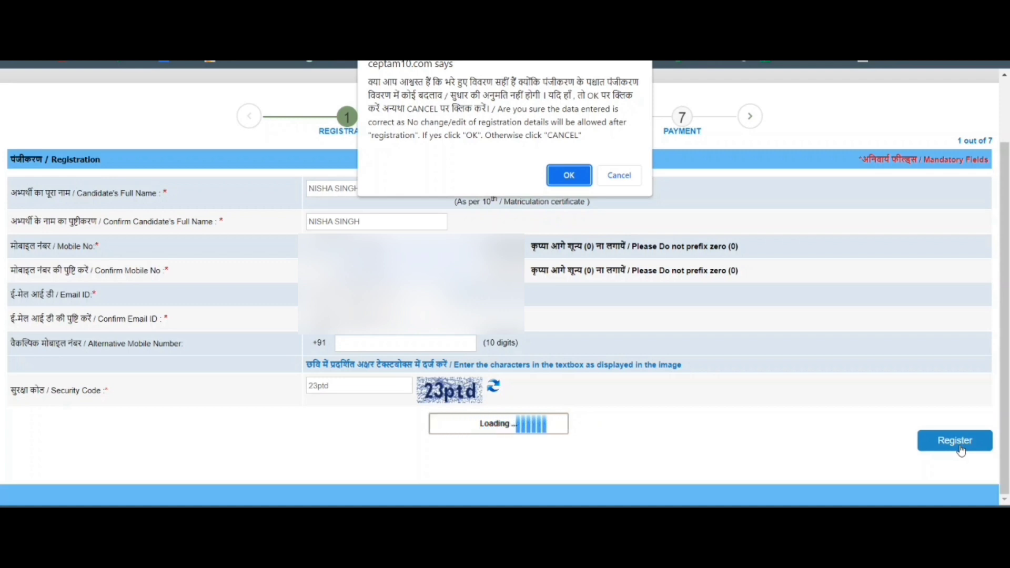
pyautogui.click(569, 175)
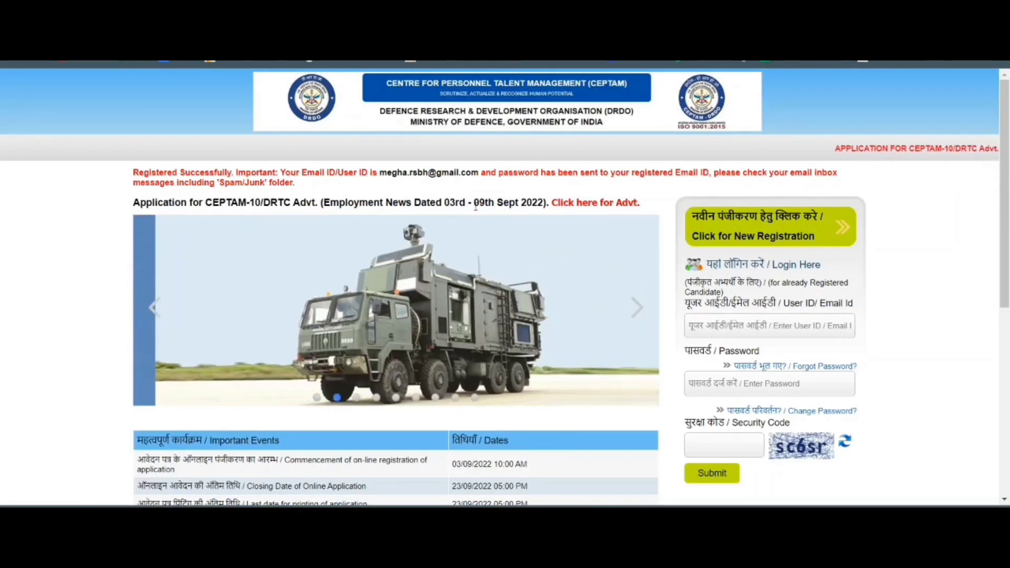
pyautogui.scroll(-1, 479, 223)
pyautogui.scroll(-2, 480, 223)
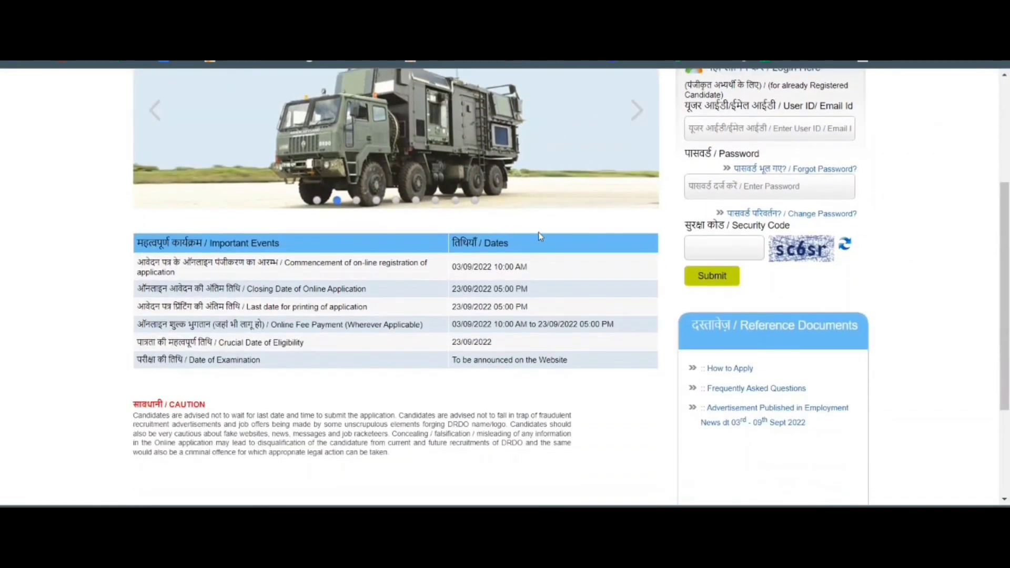
pyautogui.scroll(3, 541, 236)
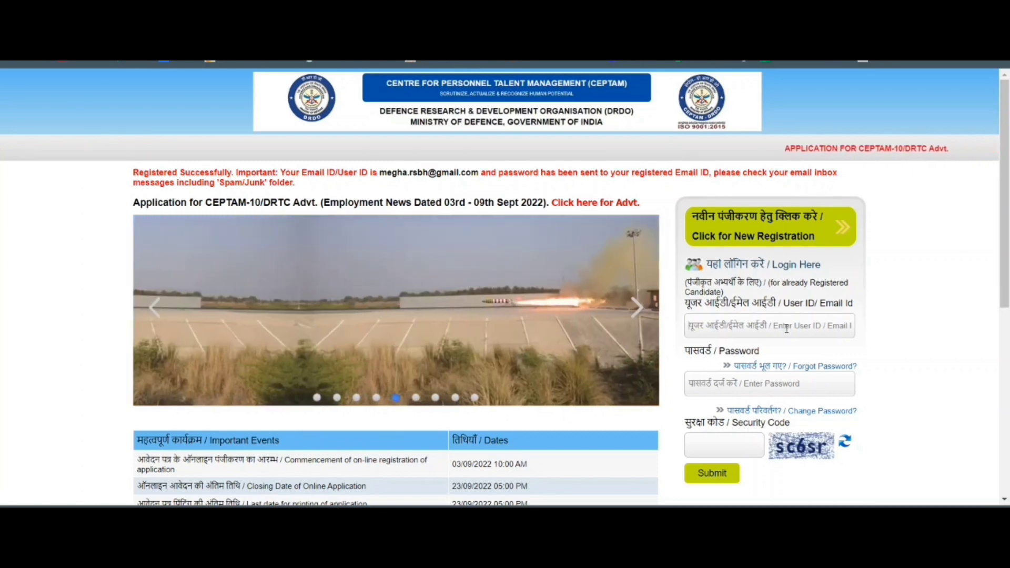
# Enter the registered e-mail ID and the account password in the login section.
pyautogui.click(787, 326)
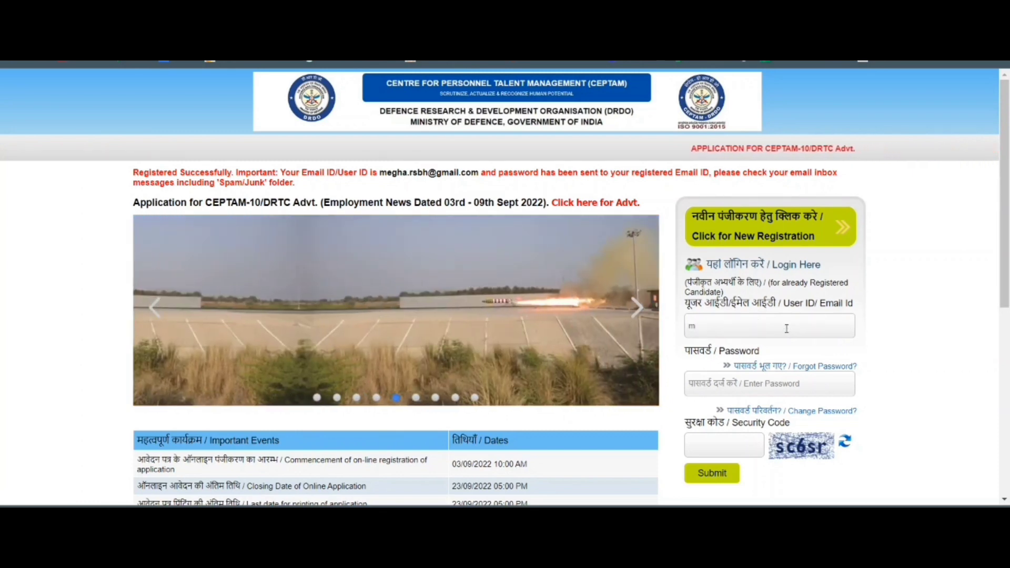
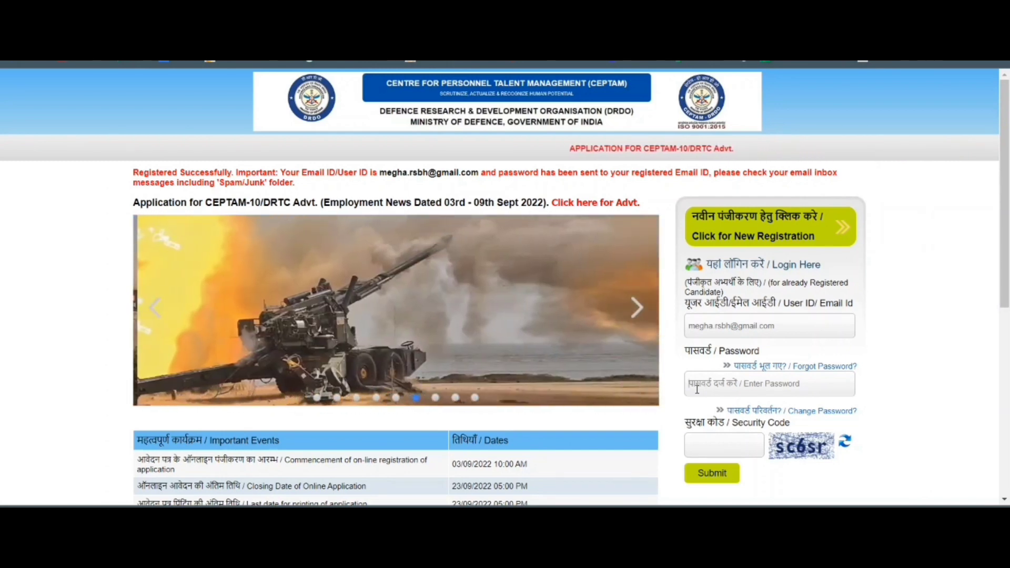
pyautogui.write('••')
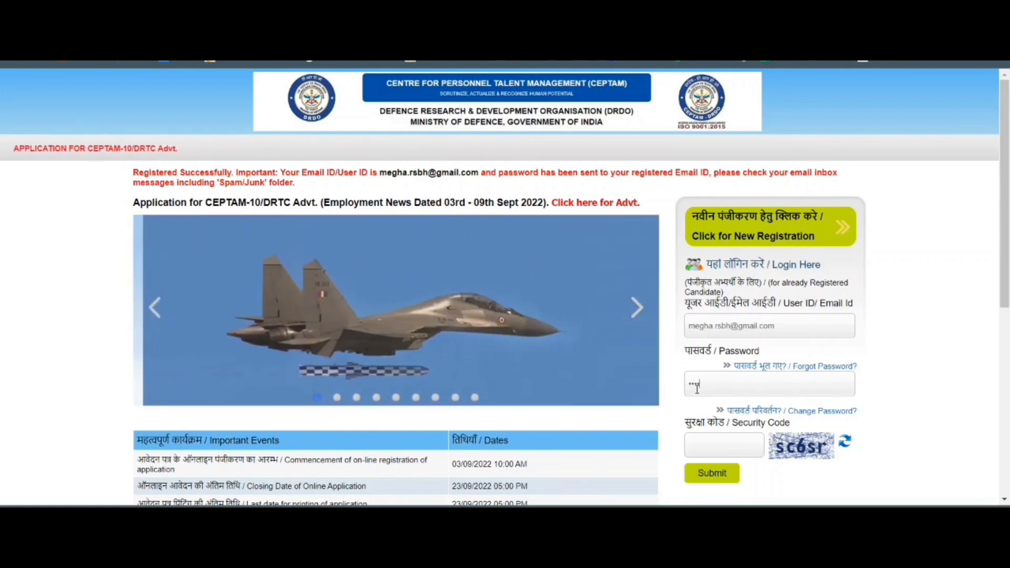
pyautogui.write('•••')
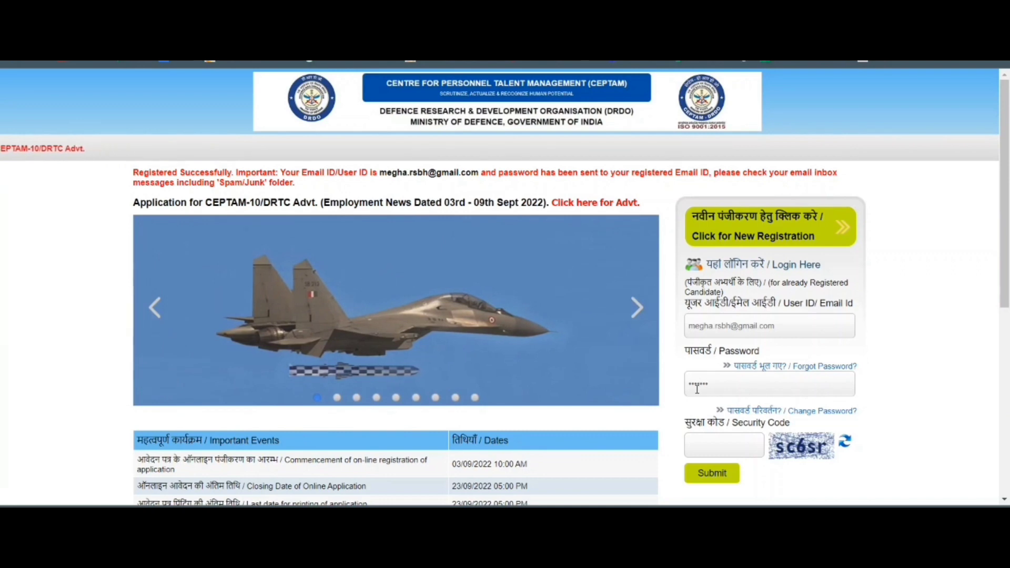
pyautogui.write('•')
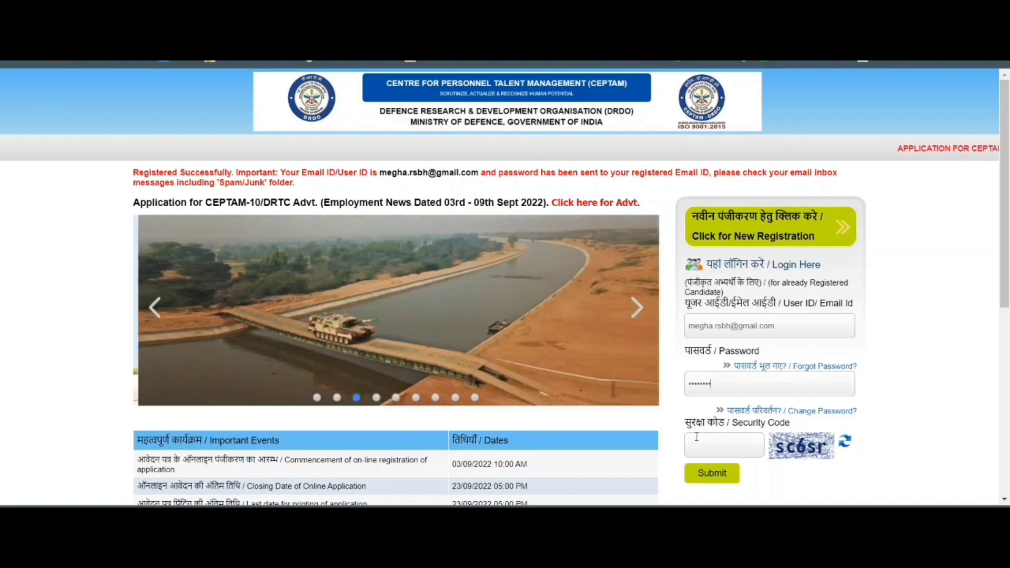
# Refresh the captcha, enter security code 9bbdt, and submit the login.
pyautogui.click(845, 443)
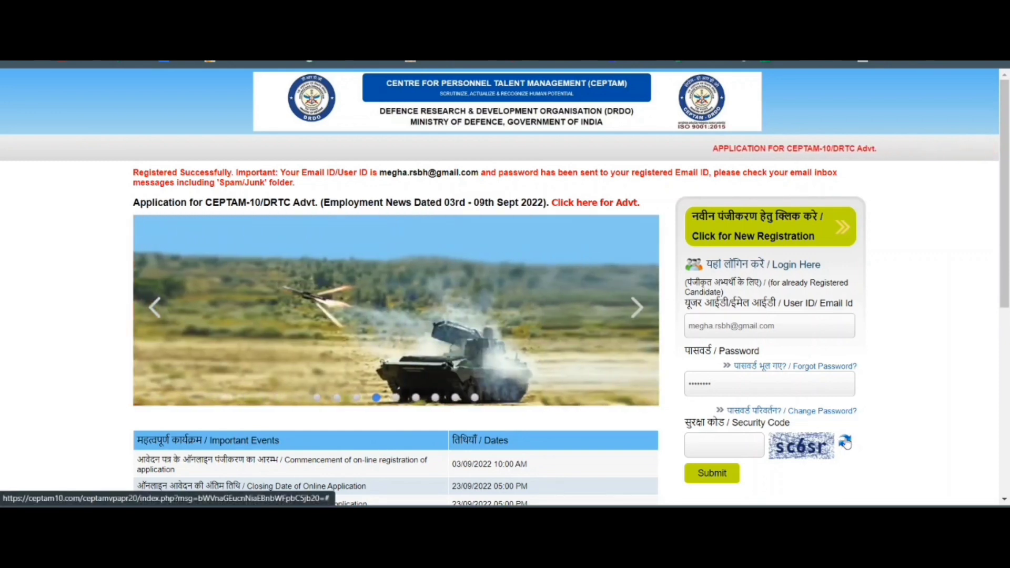
pyautogui.click(751, 447)
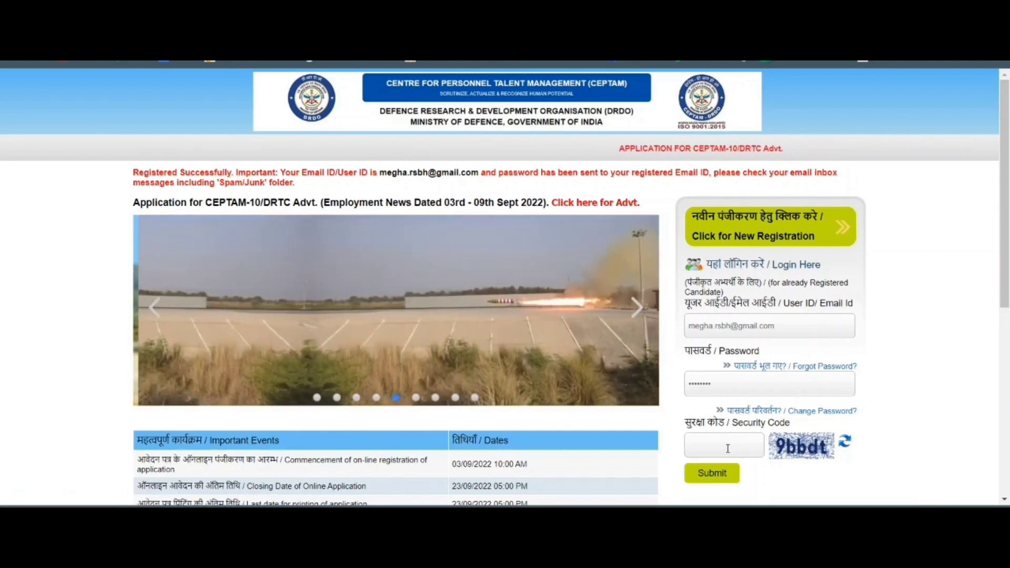
pyautogui.write('9BB')
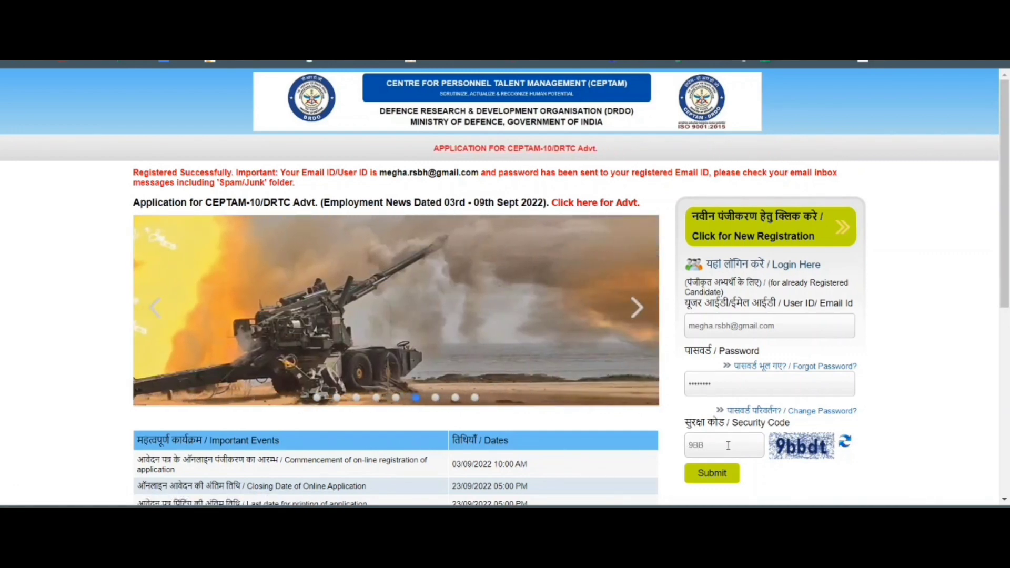
pyautogui.press('BackSpace')
pyautogui.press('BackSpace')
pyautogui.write('bb')
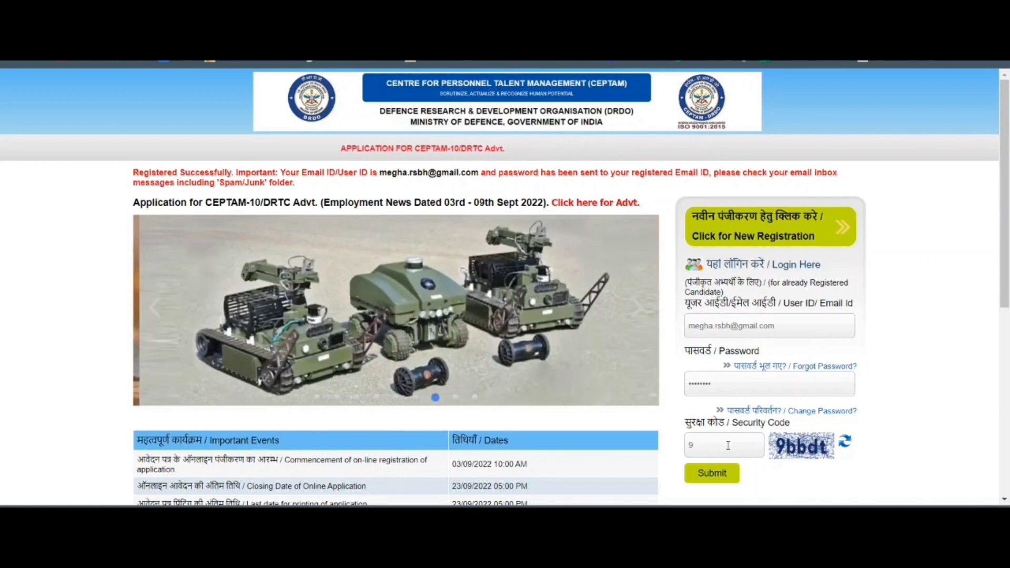
pyautogui.write('dt')
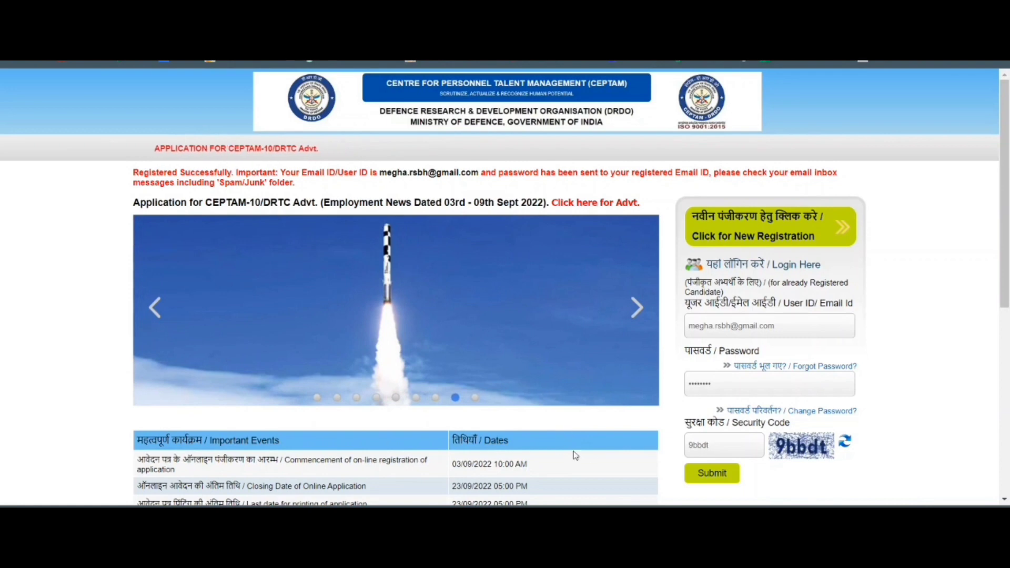
pyautogui.click(711, 475)
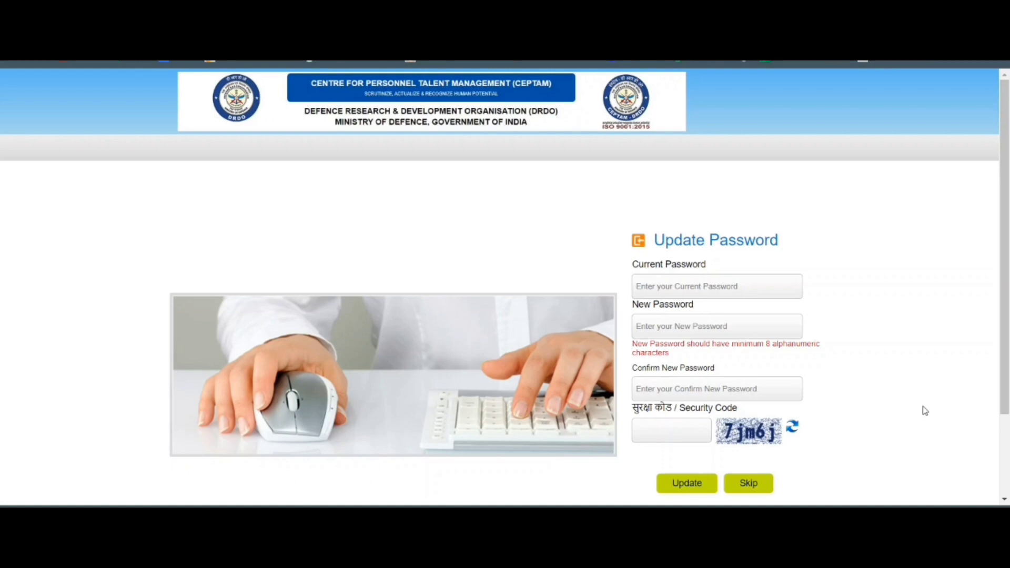
# Skip the Update Password page to reach the dashboard's required-documents notice.
pyautogui.scroll(-1, 922, 410)
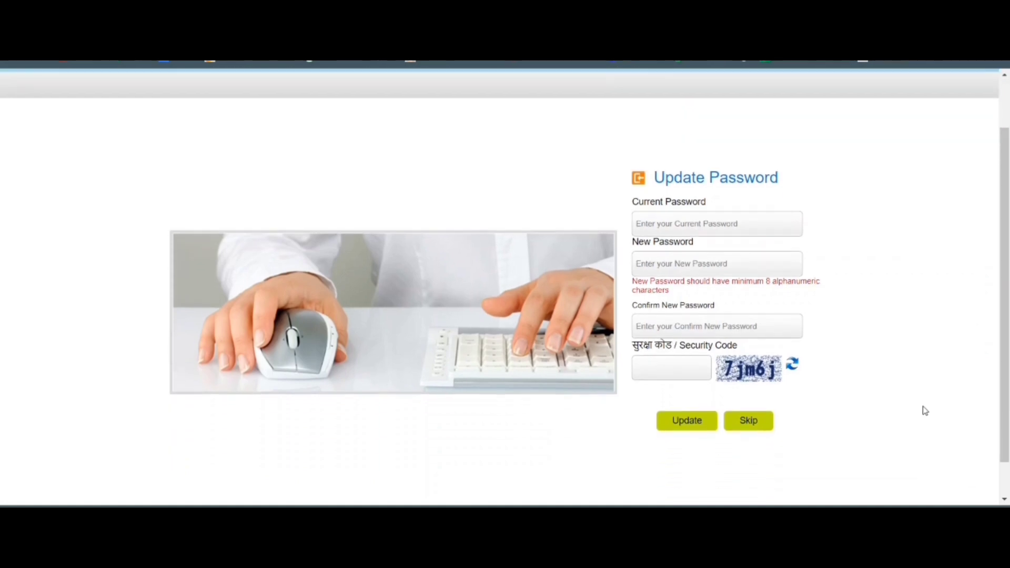
pyautogui.click(748, 421)
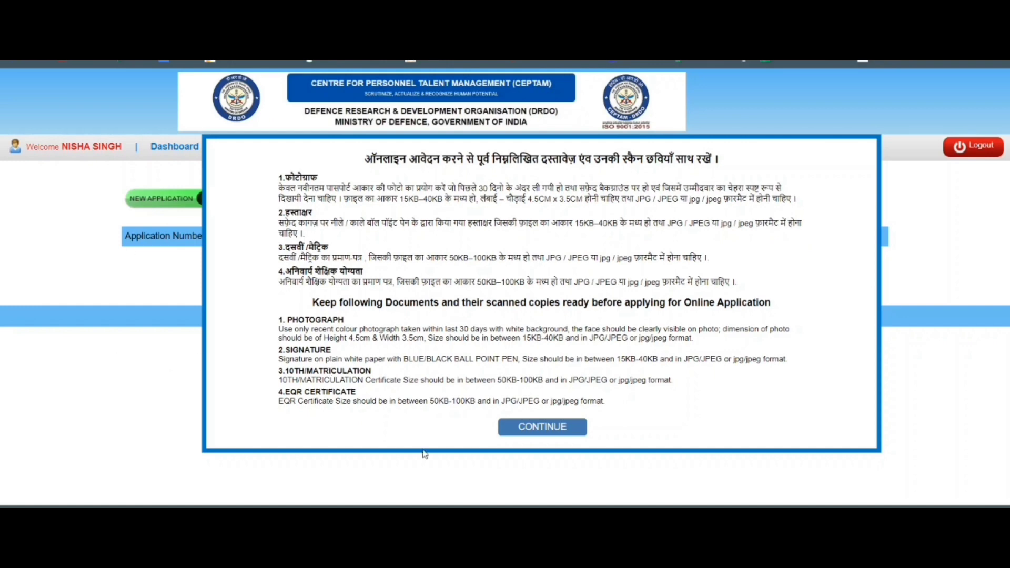
# Dismiss the documents notice, start a new application, and open the Post list on Basic Details.
pyautogui.click(538, 428)
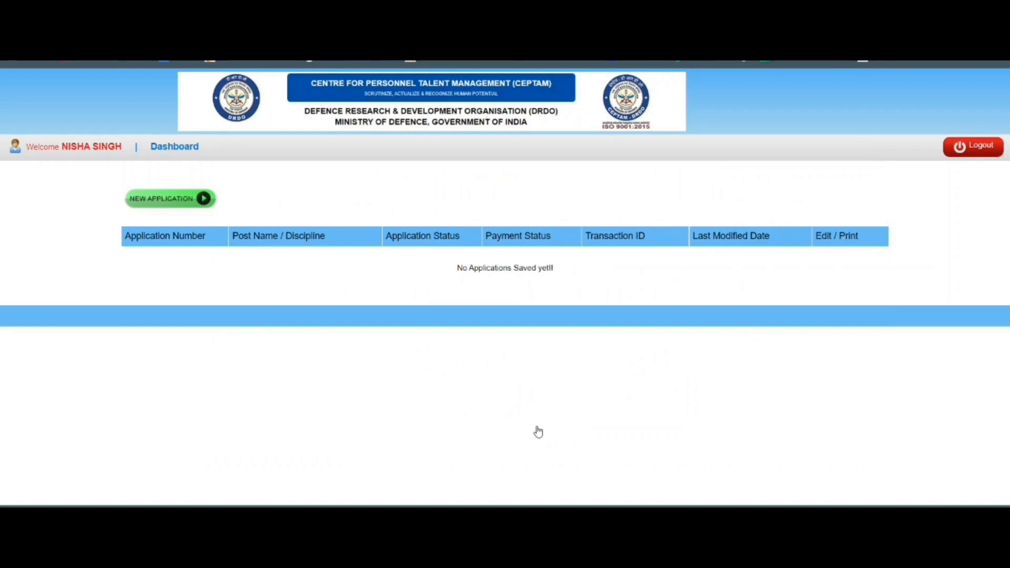
pyautogui.click(140, 203)
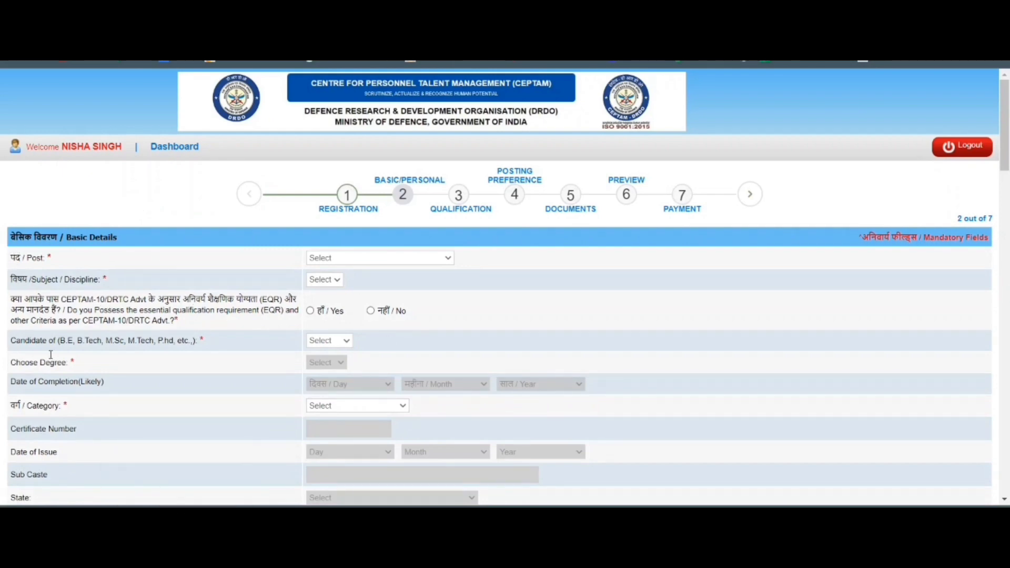
pyautogui.click(428, 258)
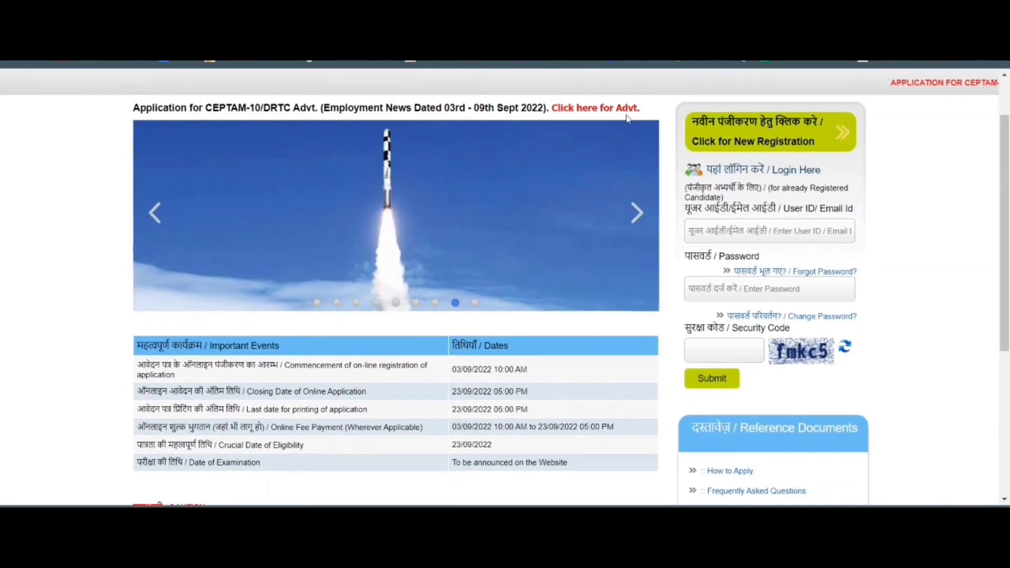
# Open the CEPTAM-10/DRTC advertisement PDF and scroll through its STA-B vacancies by subject.
pyautogui.click(608, 111)
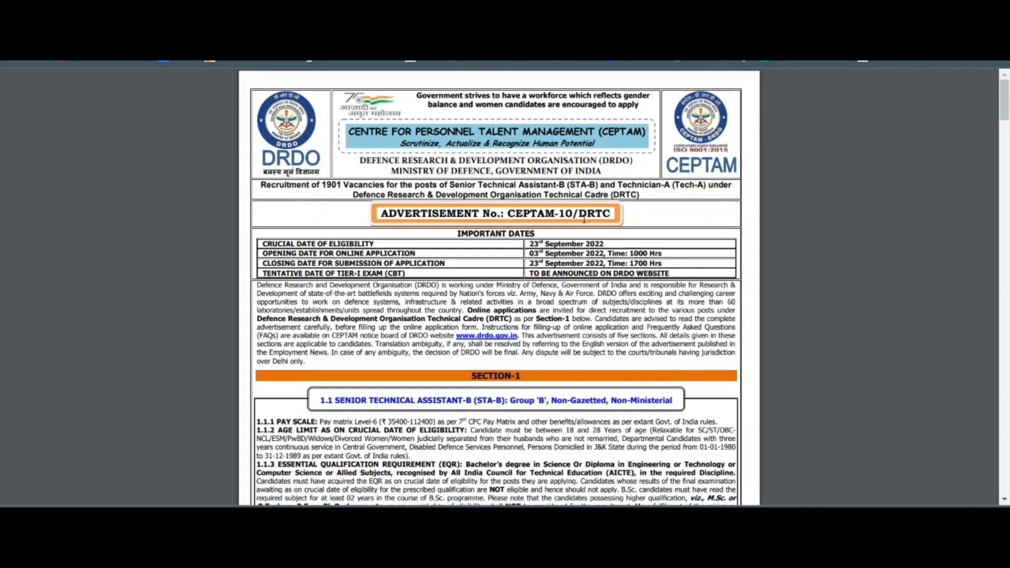
pyautogui.scroll(-7, 513, 264)
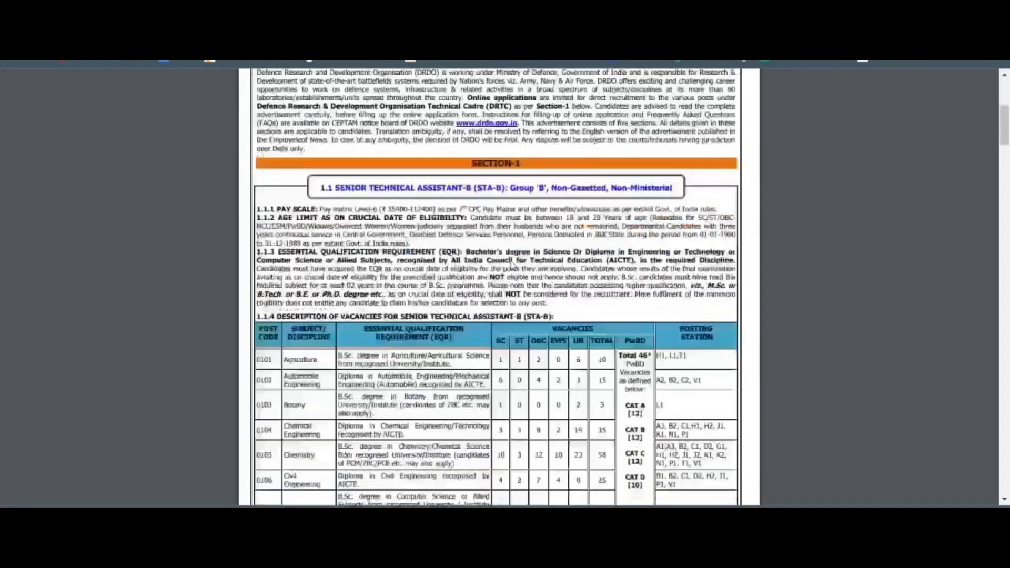
pyautogui.scroll(2, 511, 257)
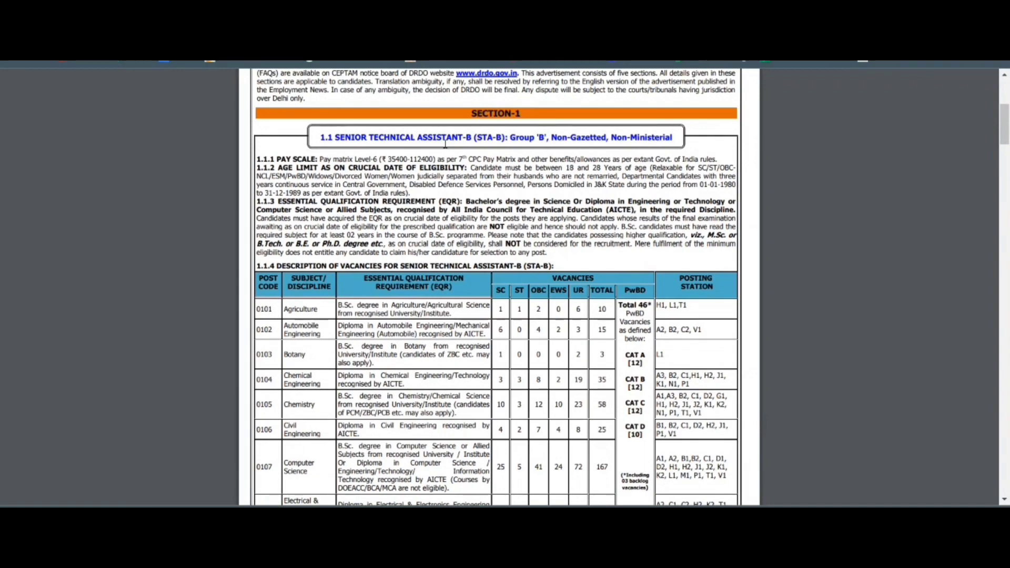
pyautogui.scroll(-5, 535, 311)
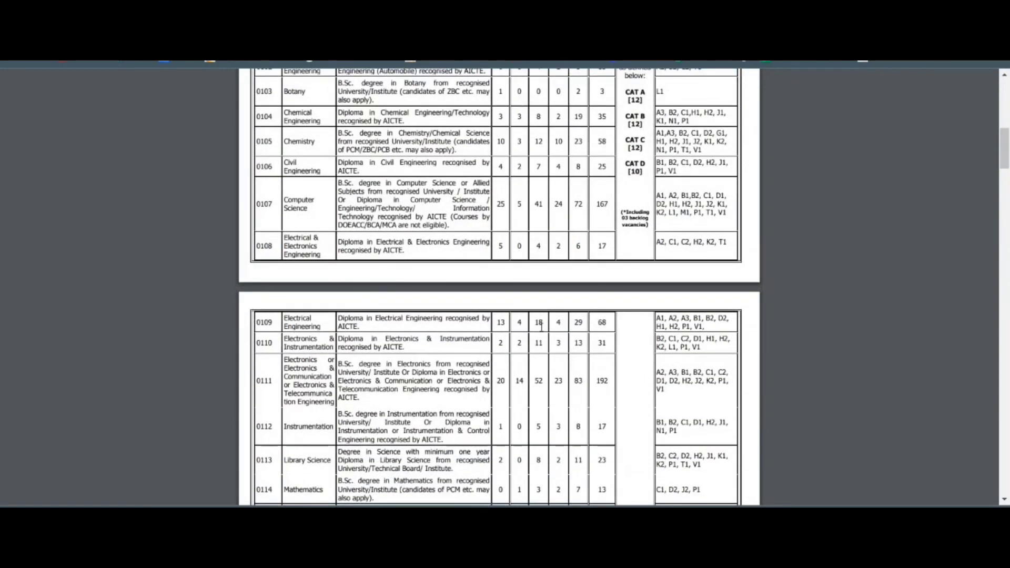
pyautogui.scroll(10, 339, 472)
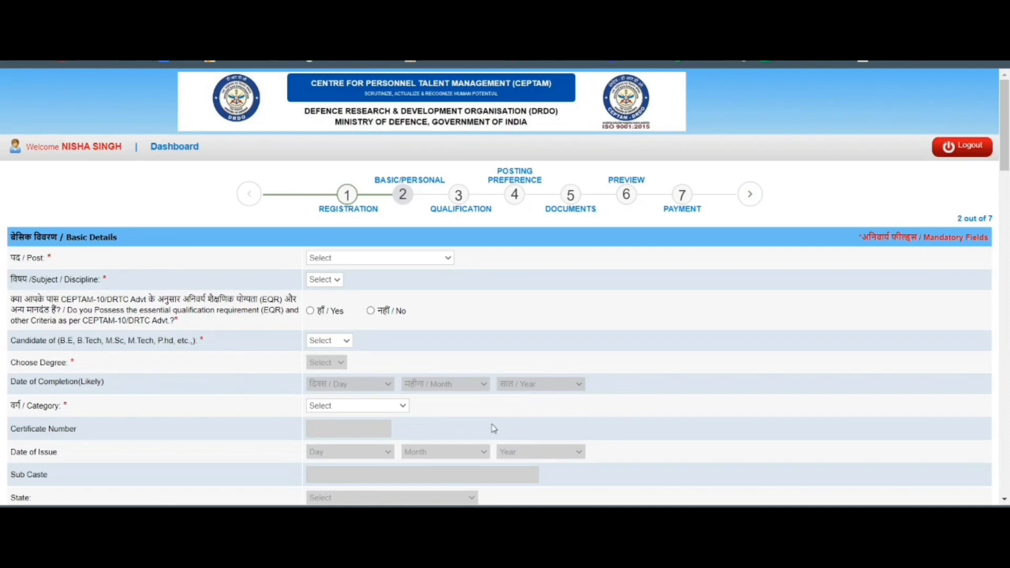
# Select post STA-B and subject 0113 - Library Science.
pyautogui.click(379, 257)
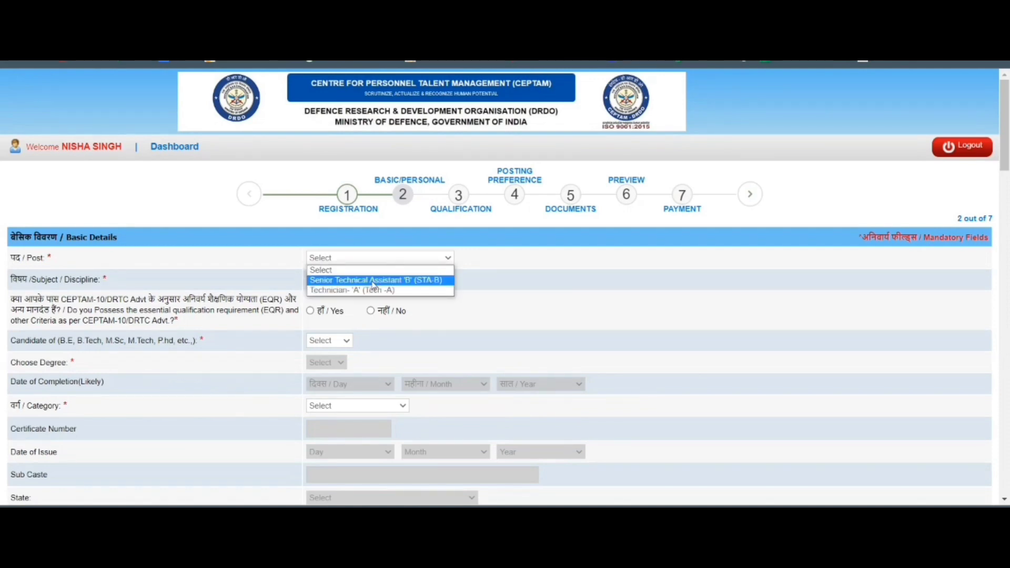
pyautogui.click(373, 280)
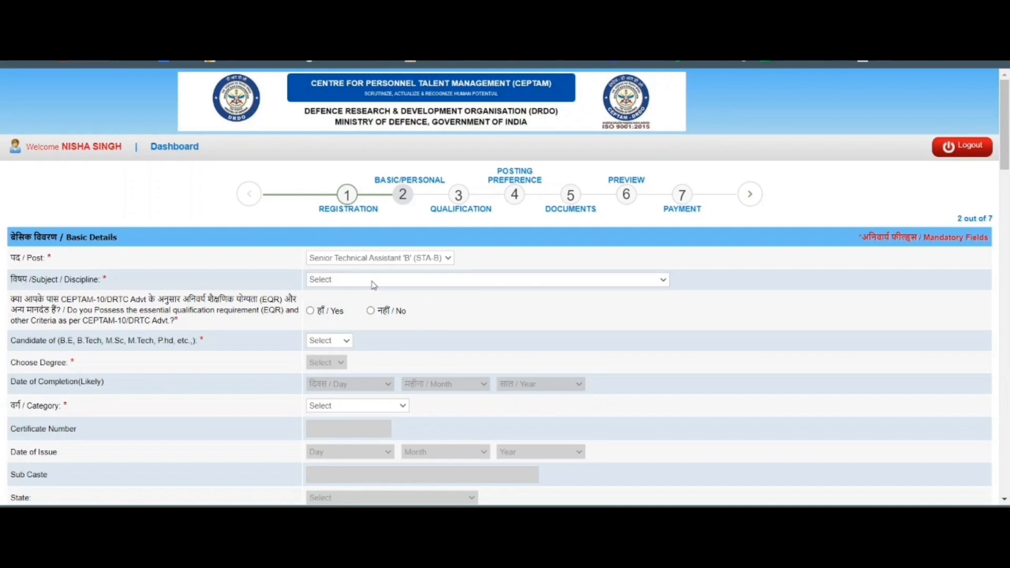
pyautogui.click(367, 282)
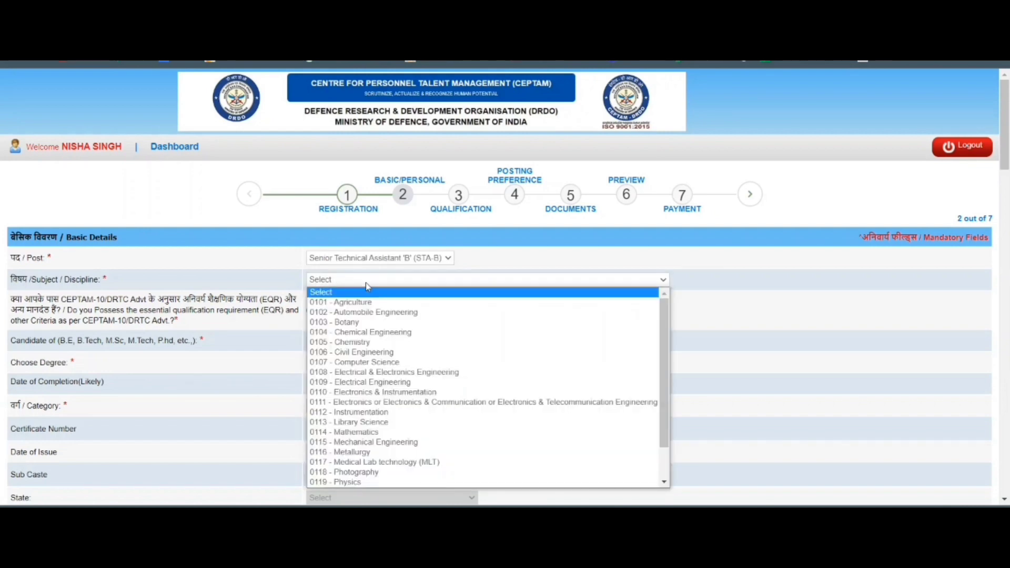
pyautogui.scroll(-2, 395, 409)
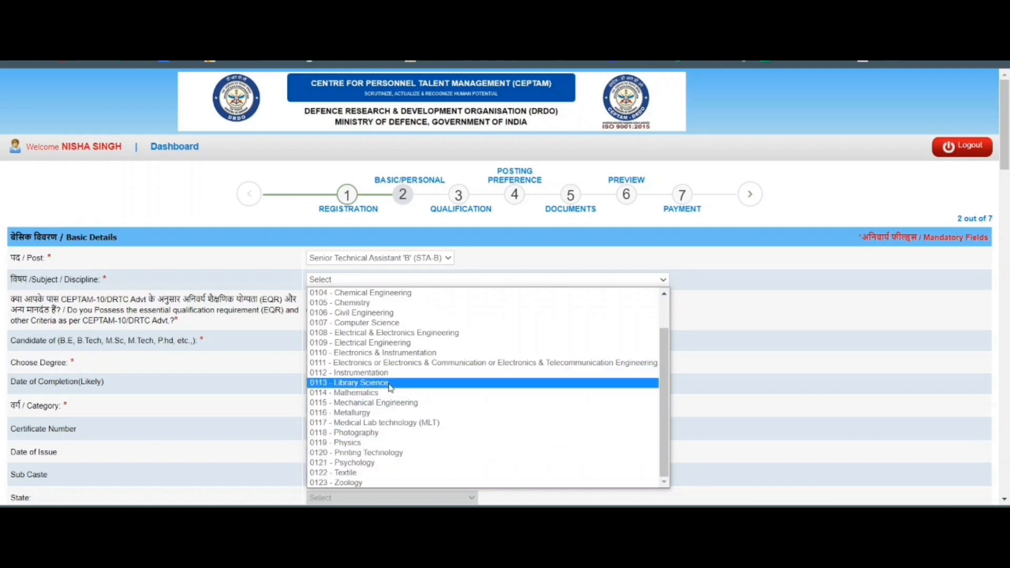
pyautogui.click(391, 388)
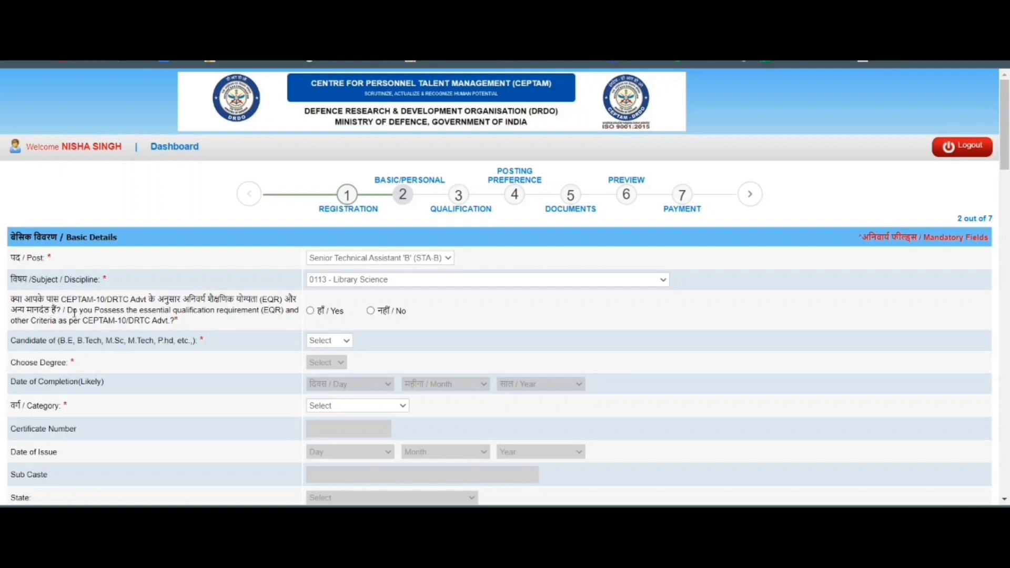
# Answer Yes to essential qualification, then set the status to No after the ineligibility alert.
pyautogui.click(310, 312)
pyautogui.click(350, 343)
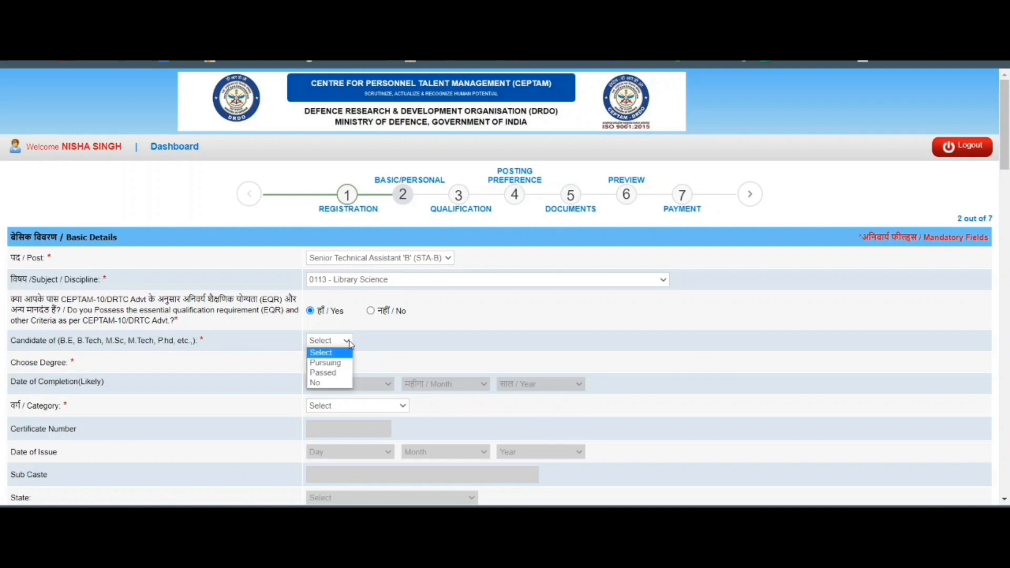
pyautogui.click(330, 374)
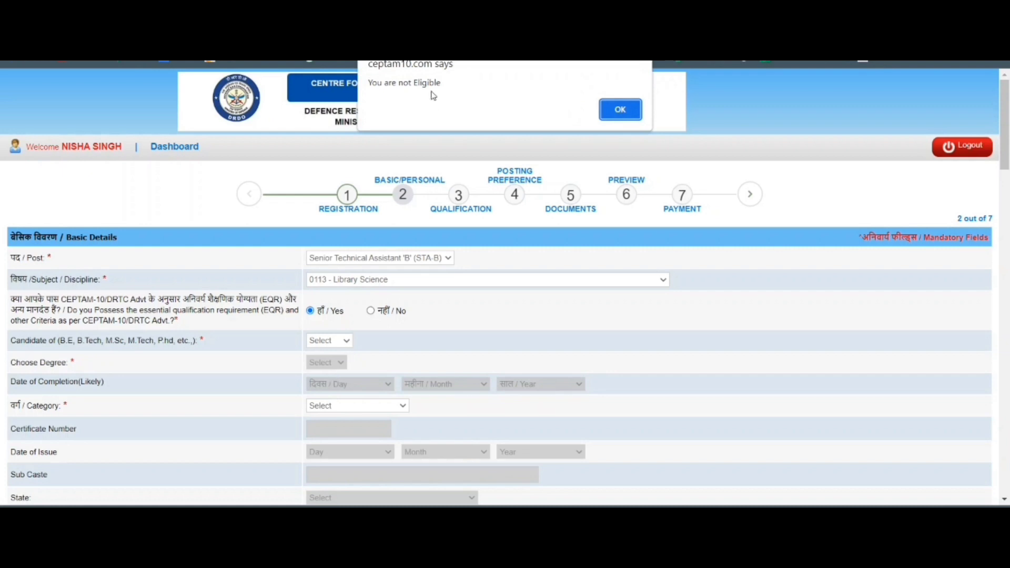
pyautogui.click(619, 109)
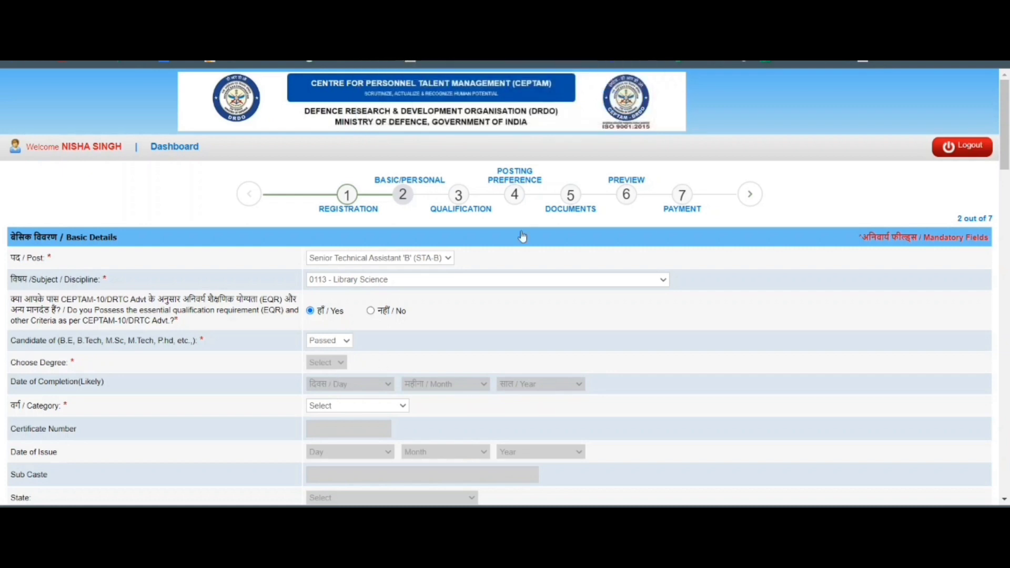
pyautogui.click(347, 342)
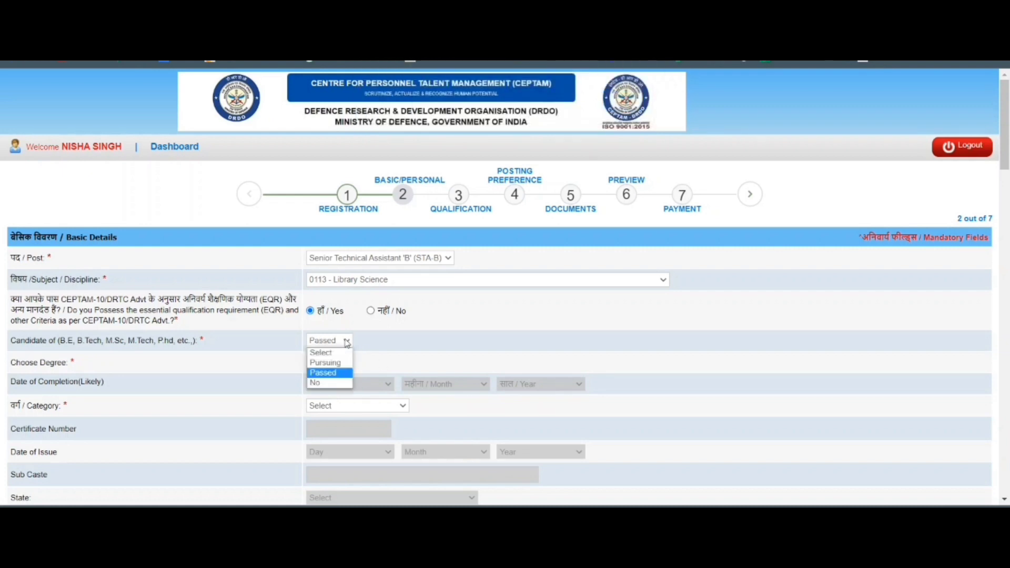
pyautogui.click(321, 384)
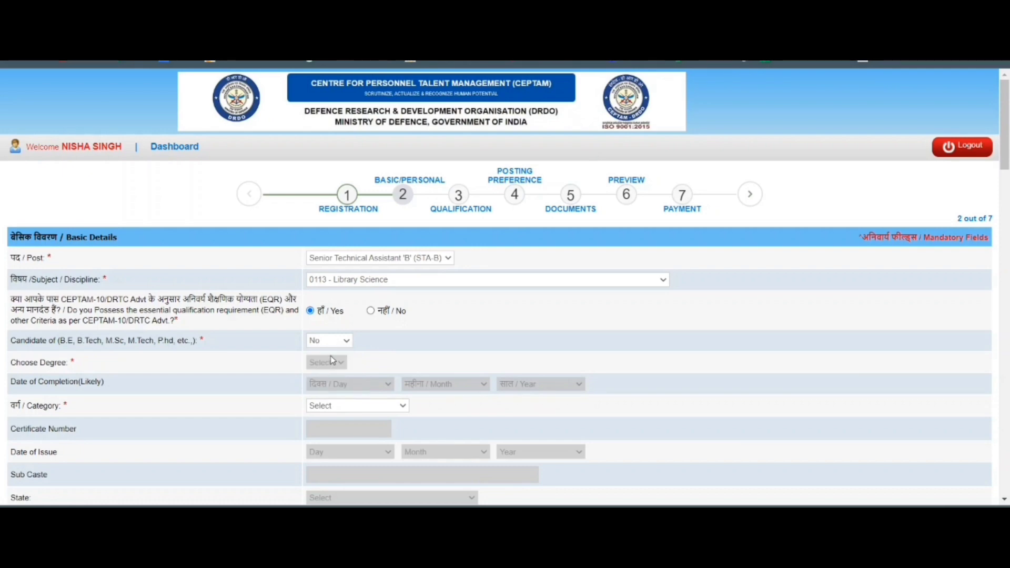
pyautogui.scroll(-3, 332, 360)
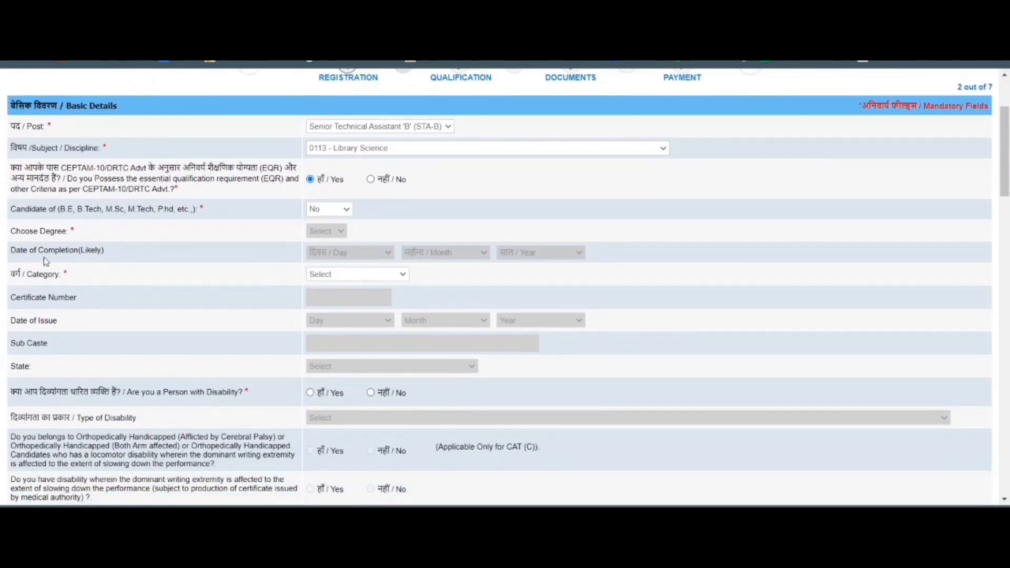
# Set category to UR and answer No to having a disability.
pyautogui.click(376, 279)
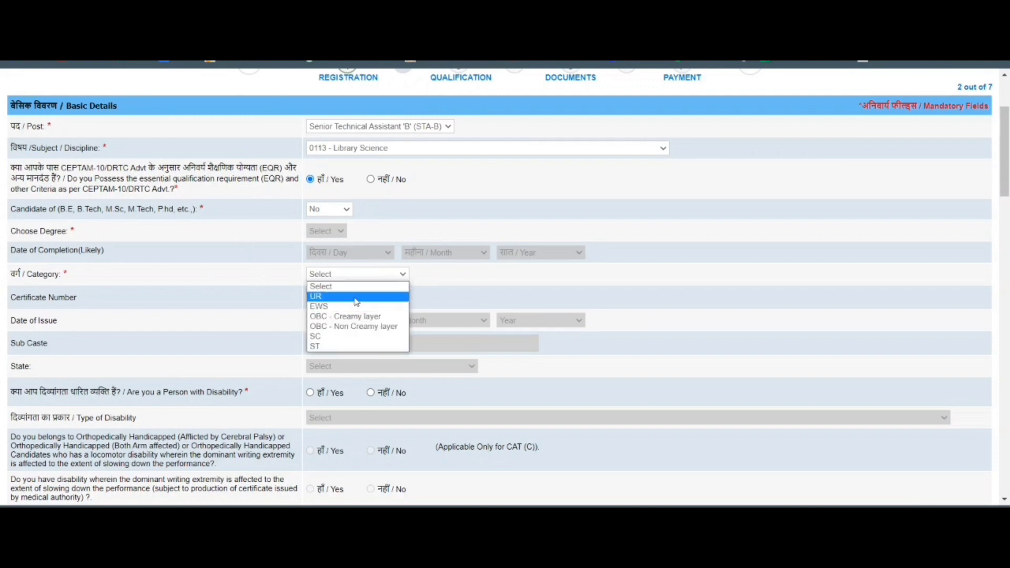
pyautogui.click(366, 290)
pyautogui.scroll(-1, 365, 282)
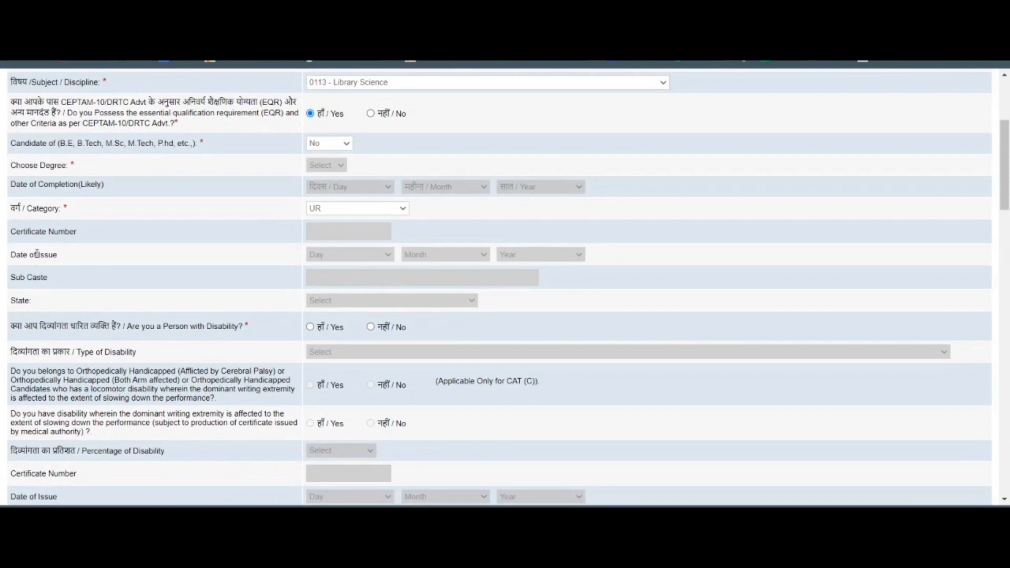
pyautogui.scroll(2, 250, 268)
pyautogui.scroll(-2, 277, 264)
pyautogui.click(370, 327)
pyautogui.scroll(-2, 338, 337)
pyautogui.scroll(-4, 15, 276)
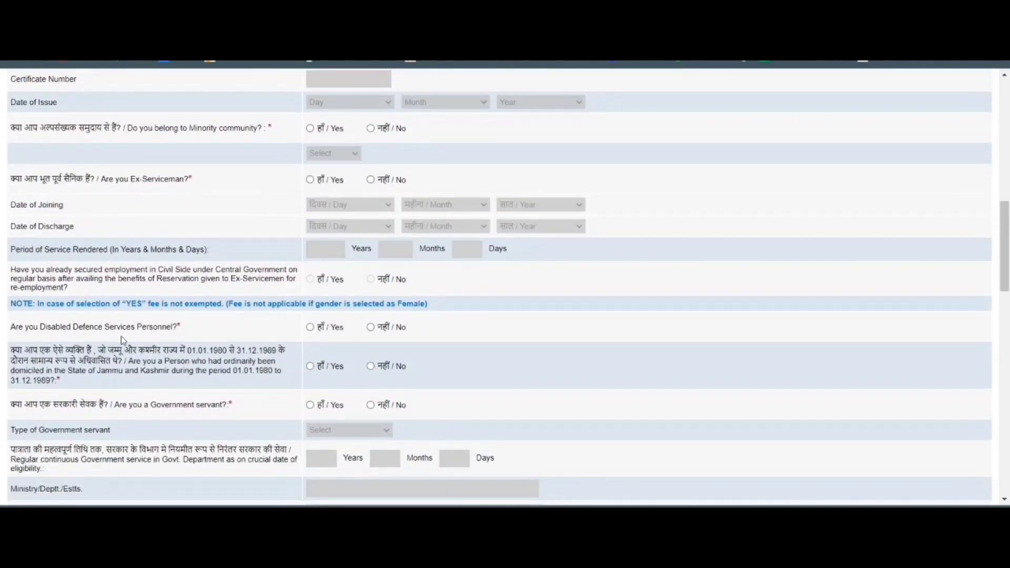
# Answer No to disabled defence, J&K domicile and government servant; choose Aadhaar Card as identity proof.
pyautogui.click(372, 329)
pyautogui.scroll(-2, 220, 313)
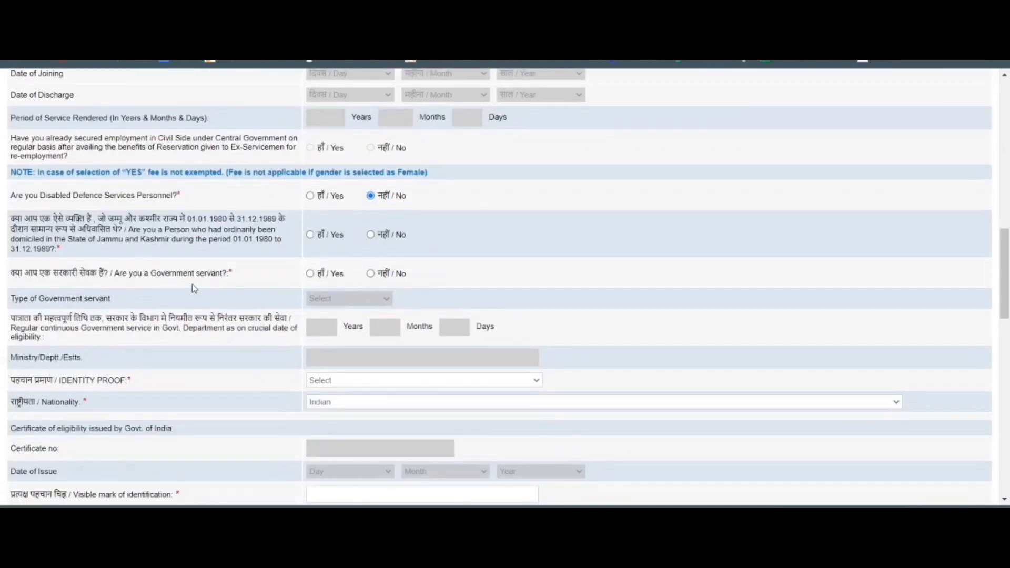
pyautogui.click(371, 235)
pyautogui.click(371, 274)
pyautogui.scroll(-1, 248, 304)
pyautogui.scroll(-1, 193, 354)
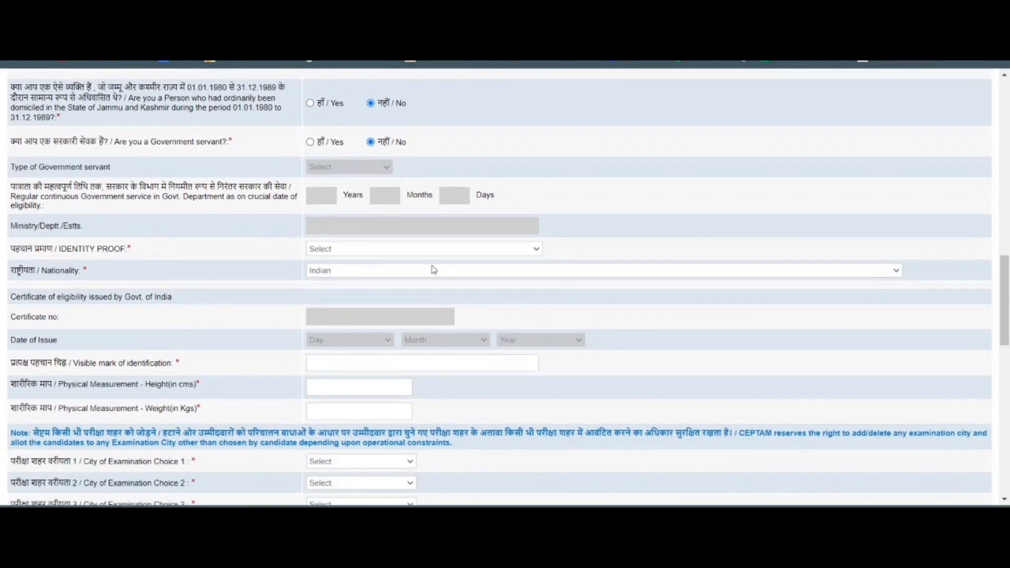
pyautogui.click(457, 254)
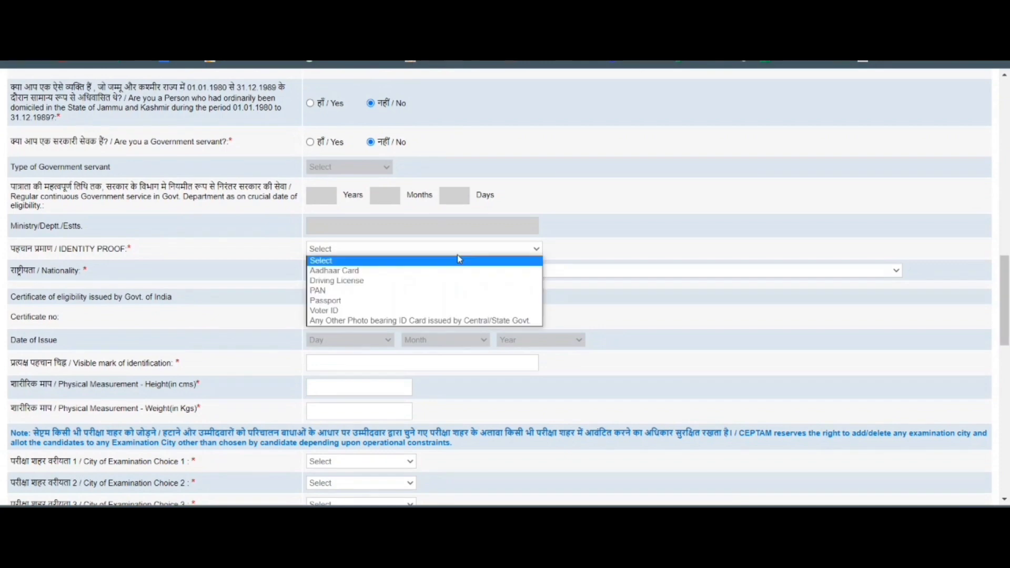
pyautogui.click(377, 272)
pyautogui.scroll(-1, 376, 271)
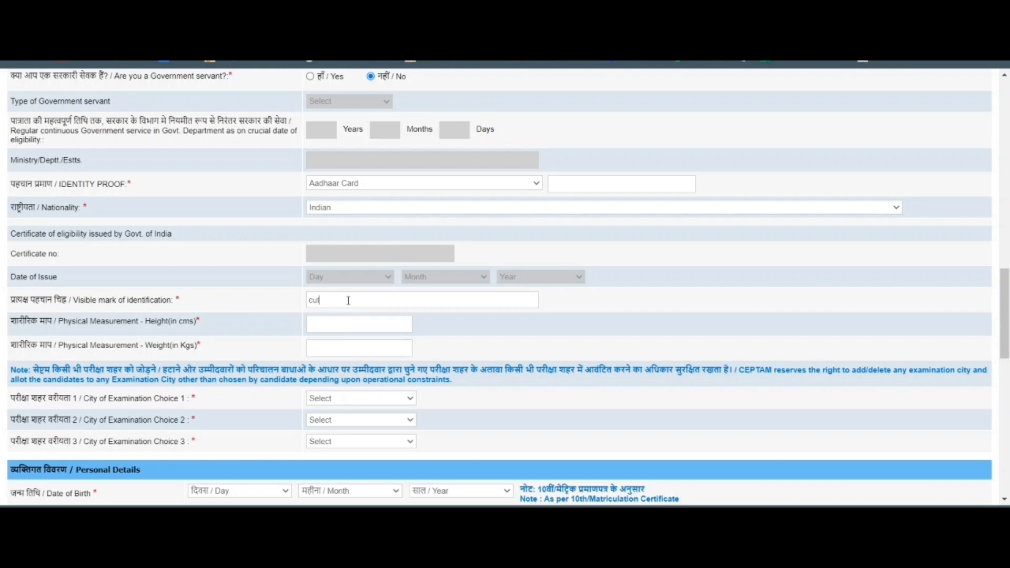
# Enter the identification mark 'cut on head', height 50 and weight 45.
pyautogui.write('ead')
pyautogui.click(340, 327)
pyautogui.click(331, 354)
pyautogui.write('45')
# Choose AGRA, GWALIOR and BENGALURU as the three exam city choices.
pyautogui.scroll(-1, 267, 374)
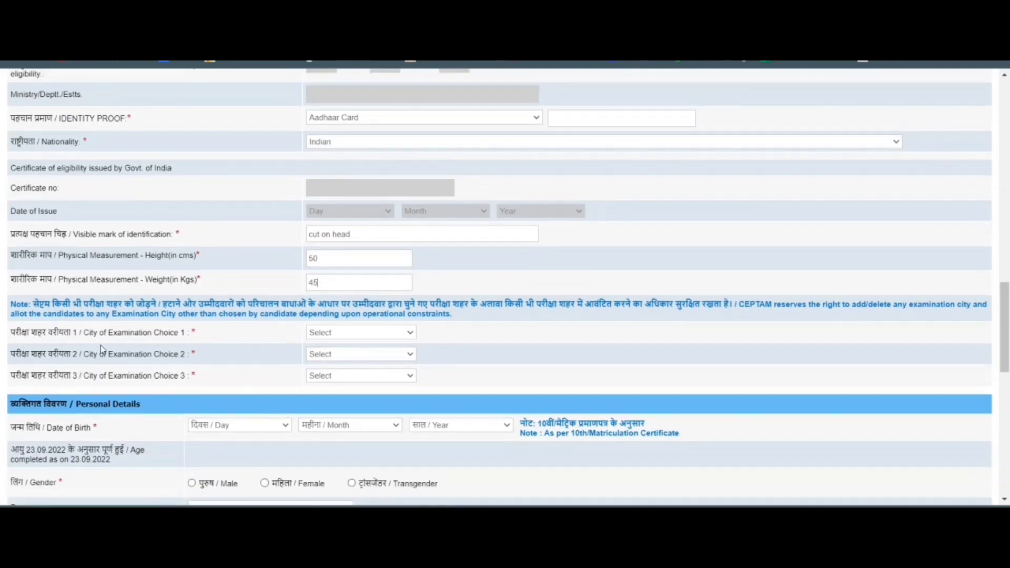
pyautogui.click(380, 339)
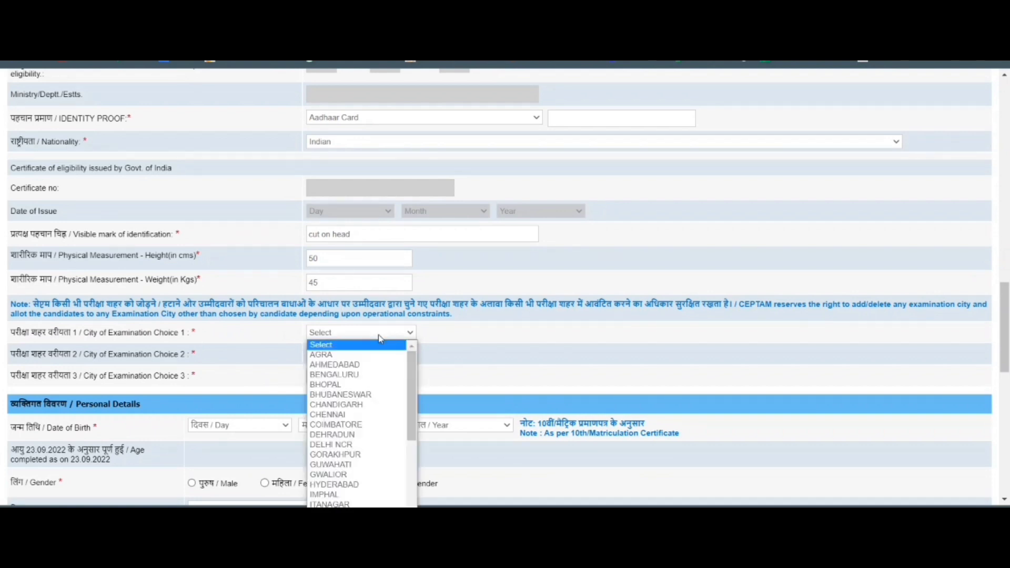
pyautogui.click(358, 355)
pyautogui.click(359, 355)
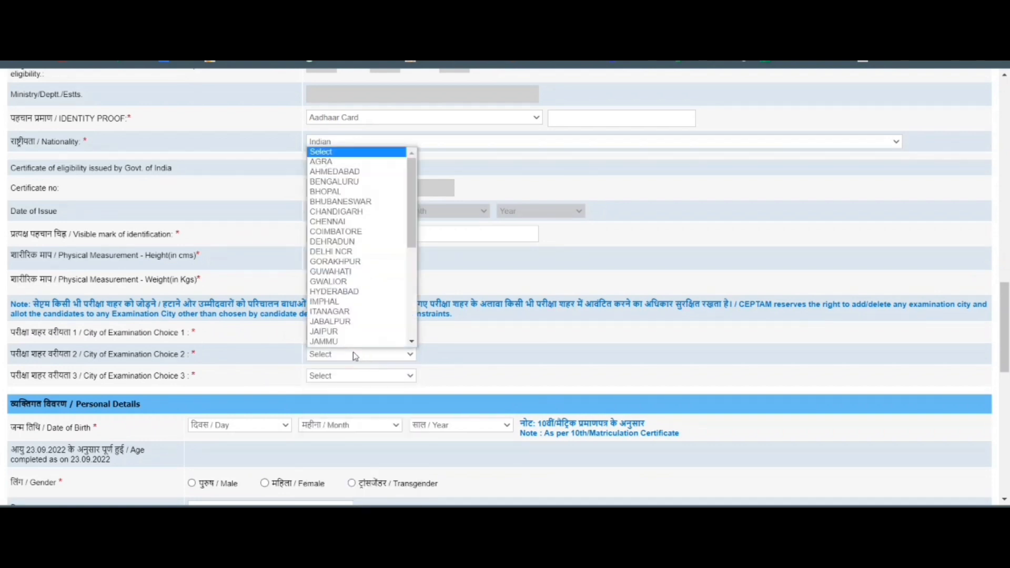
pyautogui.scroll(-1, 352, 342)
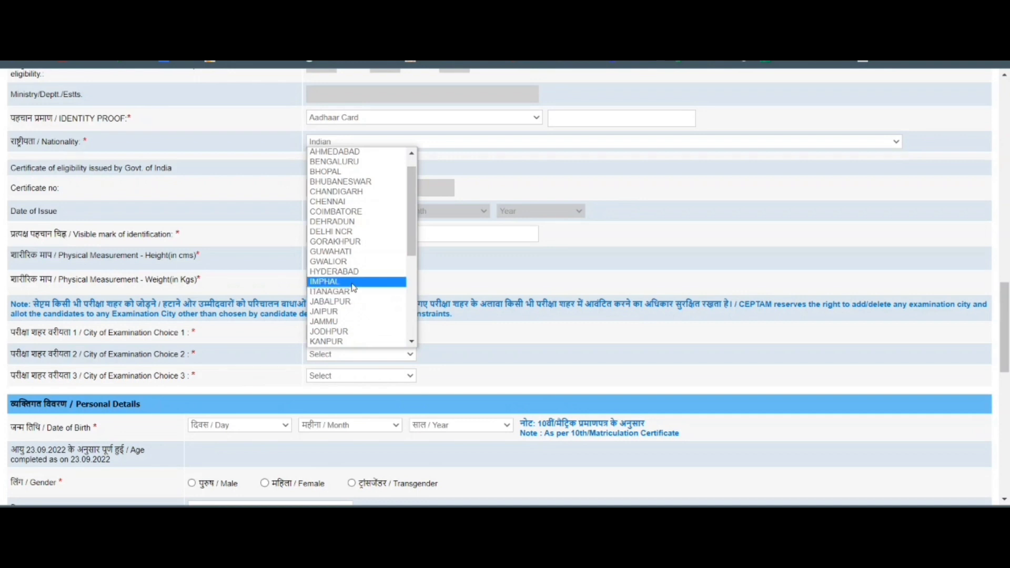
pyautogui.click(349, 264)
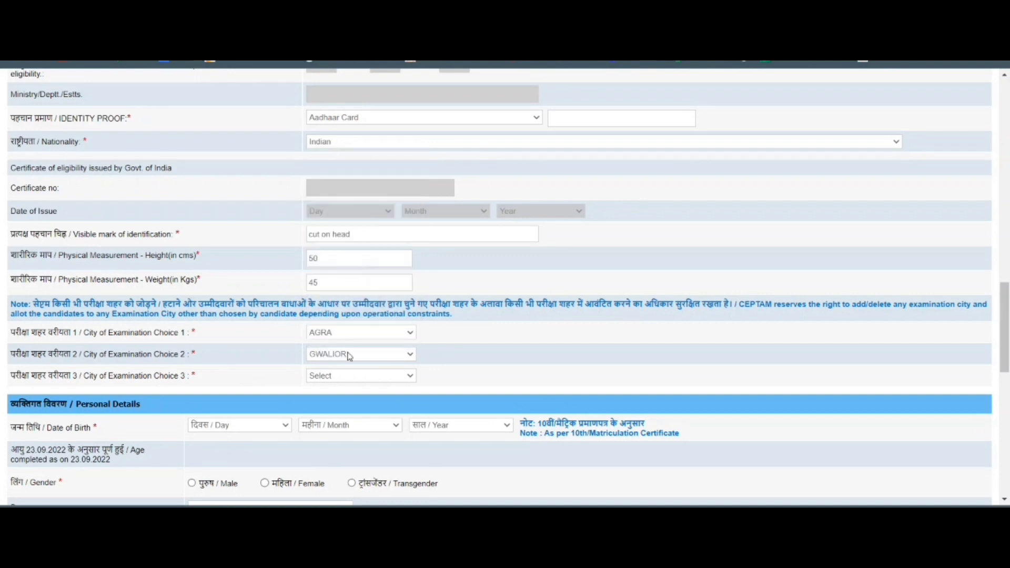
pyautogui.click(349, 377)
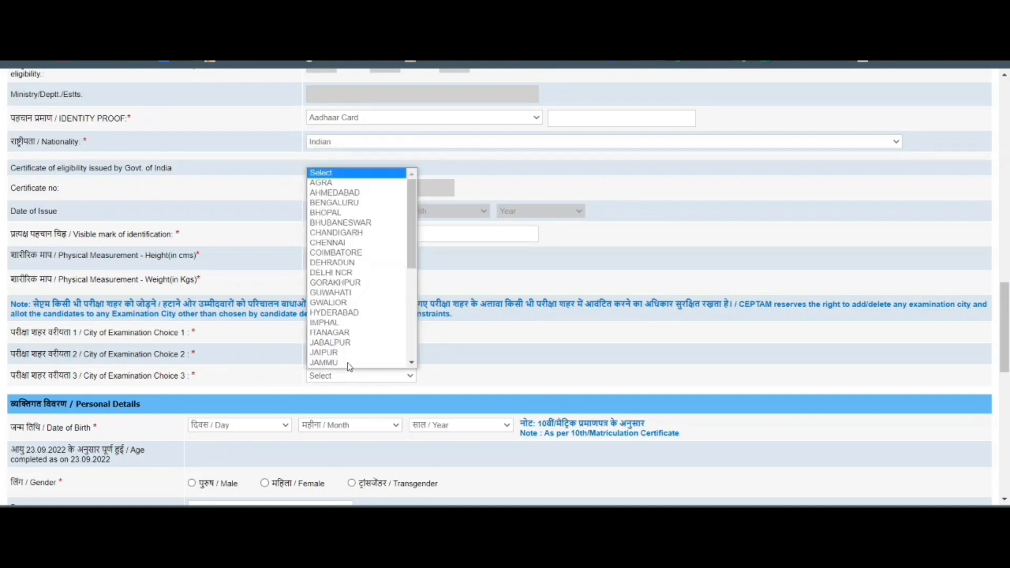
pyautogui.click(337, 203)
pyautogui.scroll(-1, 432, 452)
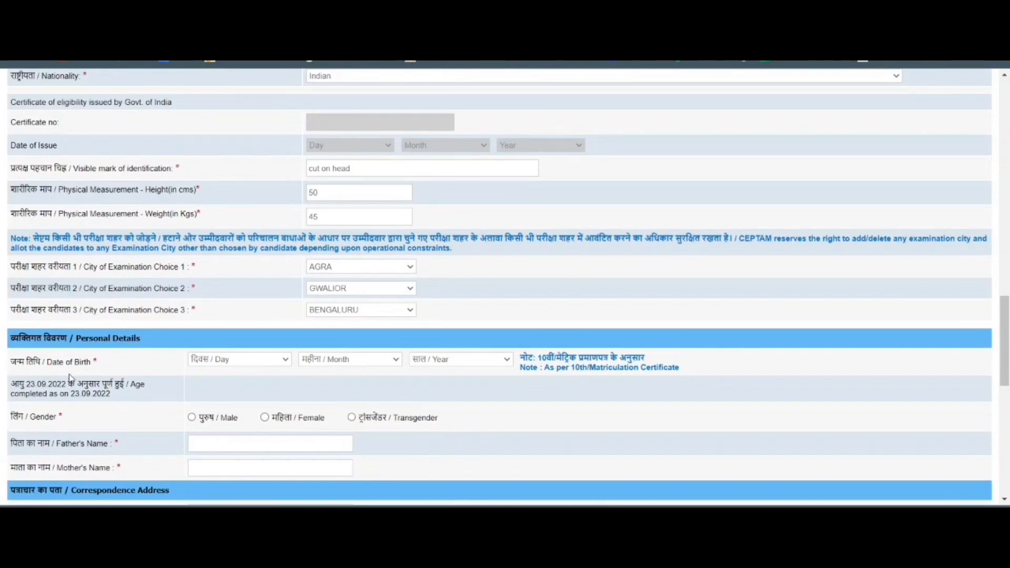
# Pick day 11, month March and year 1997 for the date of birth.
pyautogui.click(258, 362)
pyautogui.click(237, 255)
pyautogui.click(398, 361)
pyautogui.click(368, 404)
pyautogui.click(458, 362)
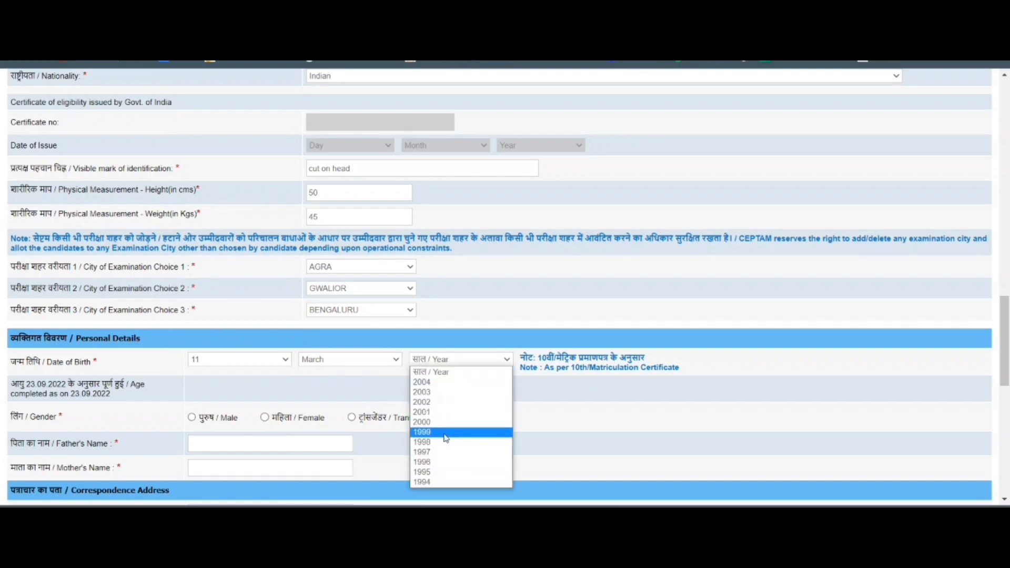
pyautogui.click(446, 452)
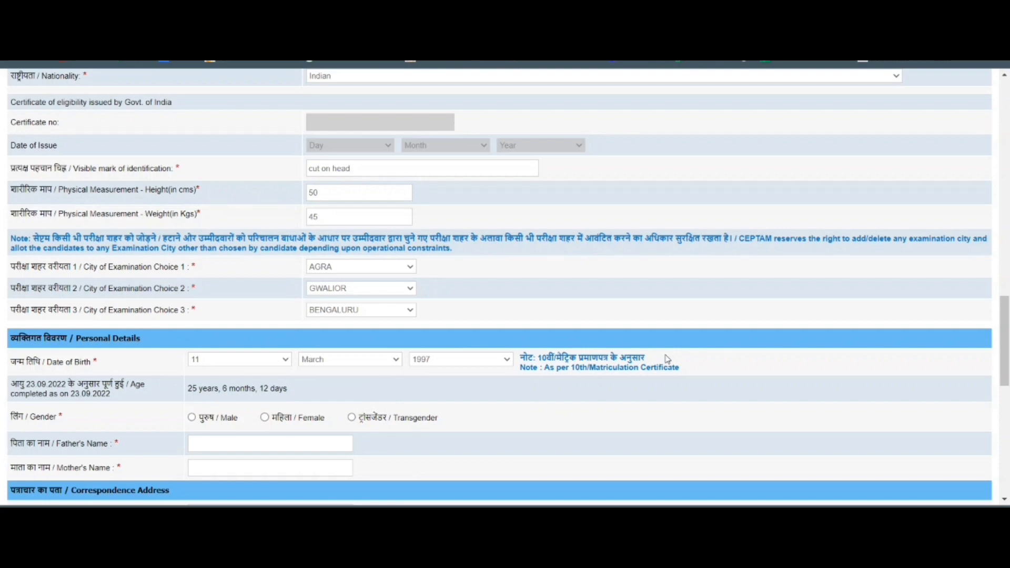
pyautogui.scroll(-3, 575, 356)
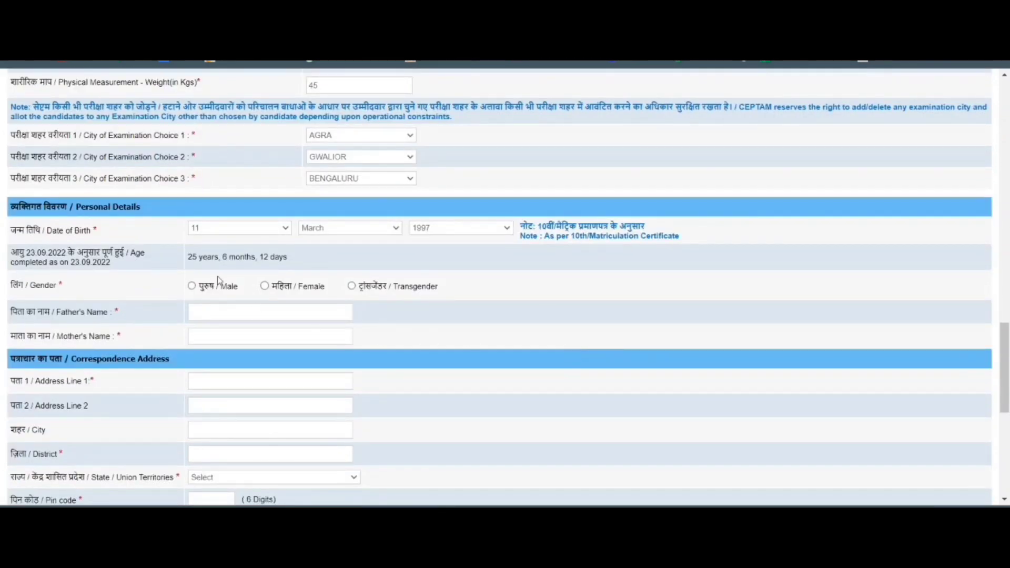
# Set gender to Female and fill in the father's and mother's names.
pyautogui.click(264, 287)
pyautogui.scroll(-1, 422, 292)
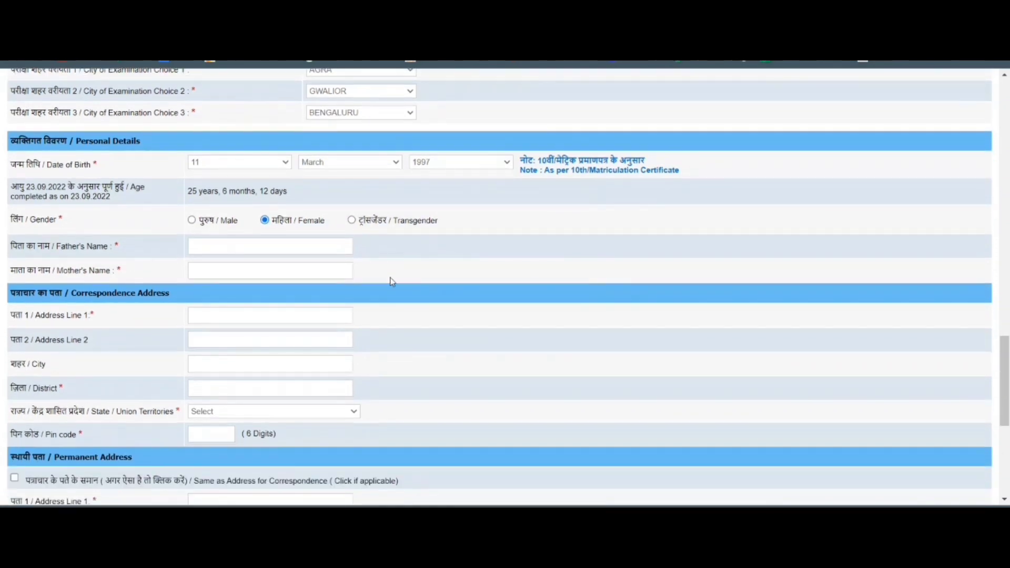
pyautogui.click(252, 247)
pyautogui.click(242, 271)
# Fill in the correspondence address and copy it into the permanent address.
pyautogui.click(223, 316)
pyautogui.write('pqrst')
pyautogui.click(209, 345)
pyautogui.write('mn')
pyautogui.click(212, 367)
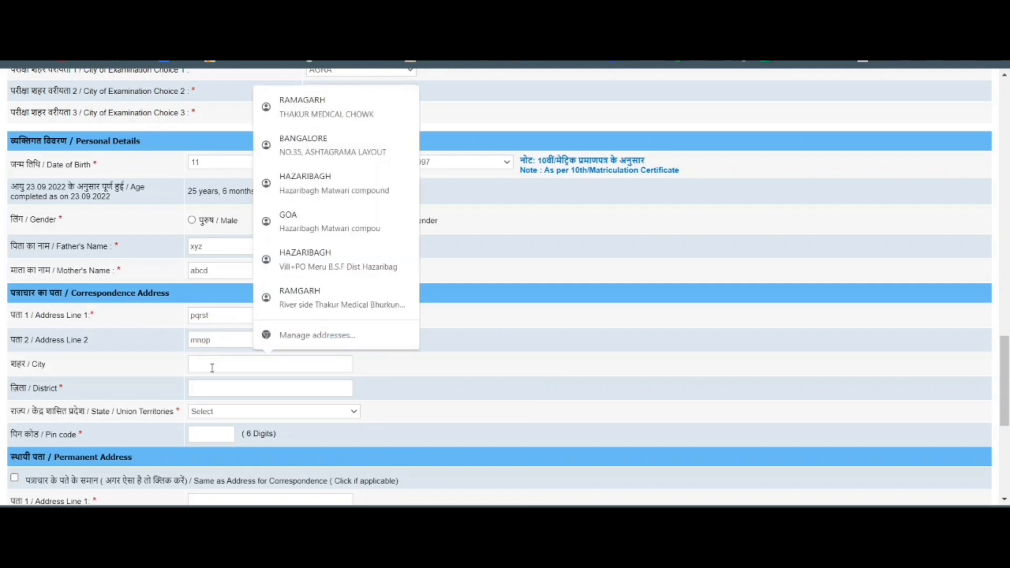
pyautogui.click(317, 154)
pyautogui.scroll(-3, 460, 367)
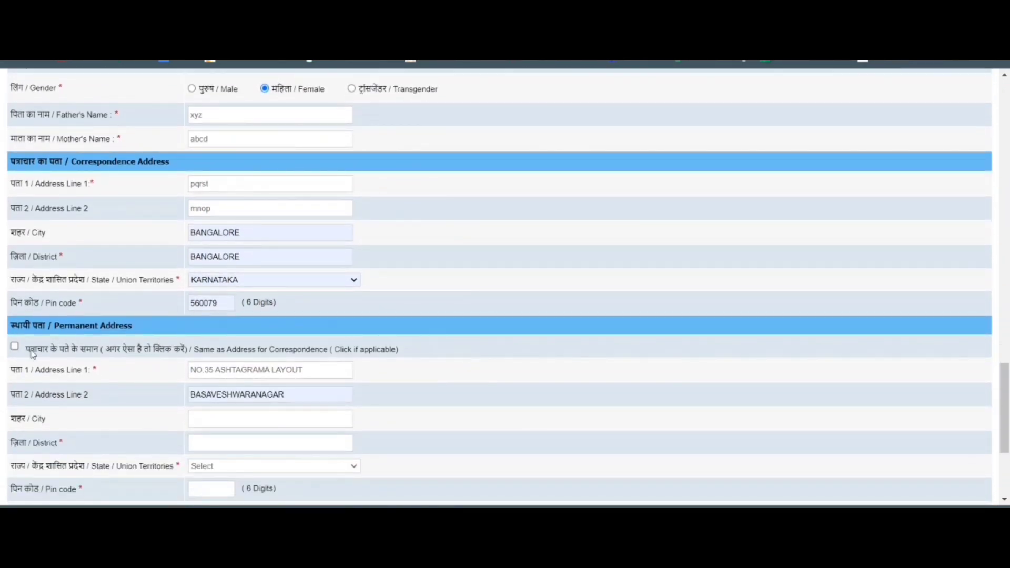
pyautogui.click(14, 346)
pyautogui.scroll(-1, 268, 343)
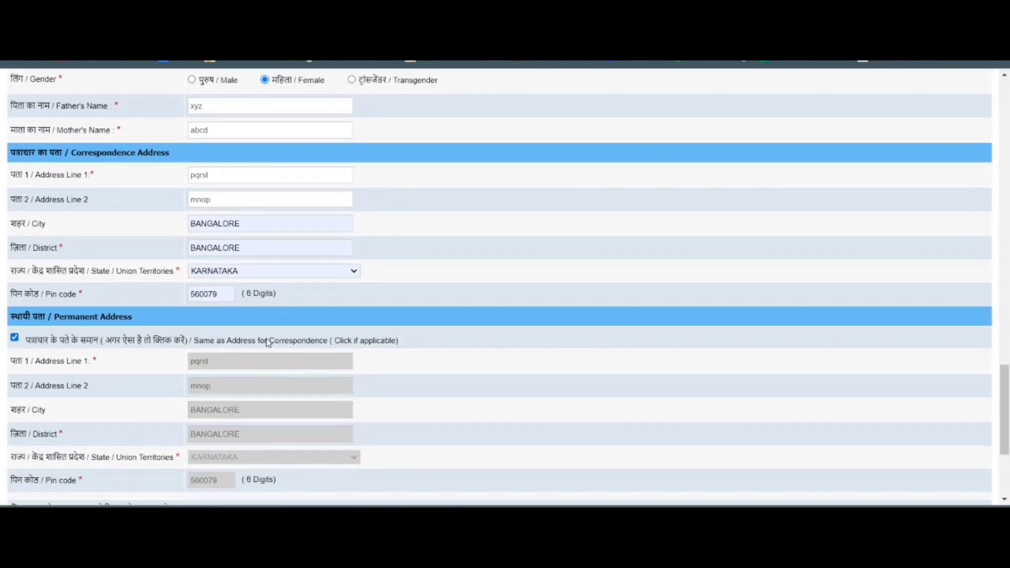
pyautogui.scroll(-4, 269, 343)
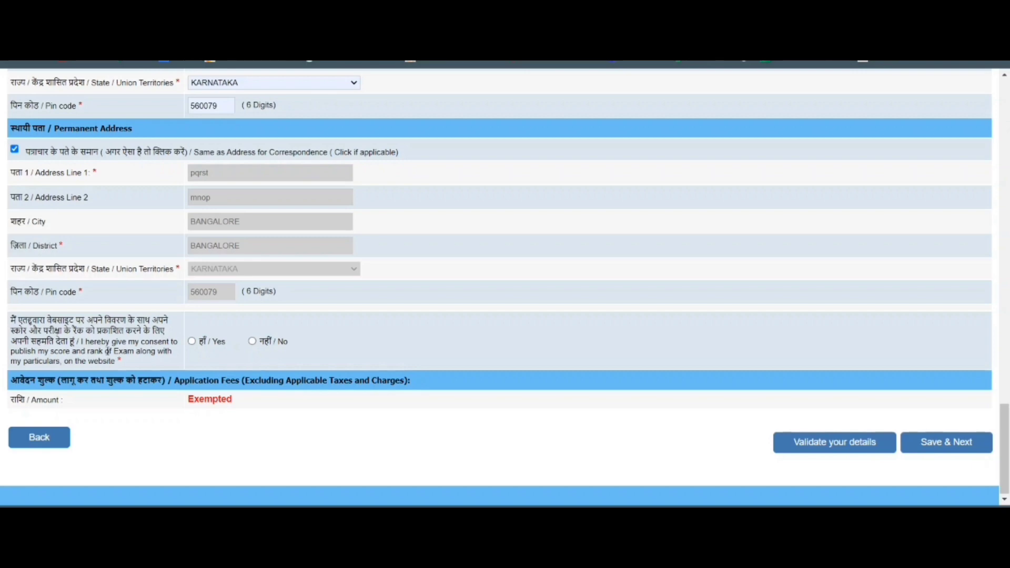
# Consent Yes to publishing score and rank, then save to reveal the missing-Aadhaar error.
pyautogui.click(193, 342)
pyautogui.scroll(-1, 420, 376)
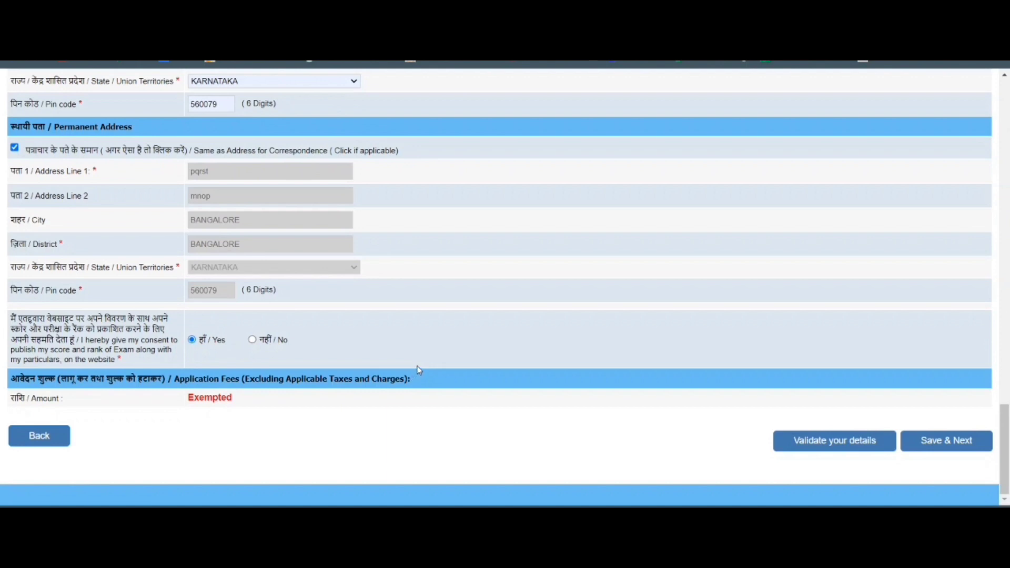
pyautogui.click(952, 448)
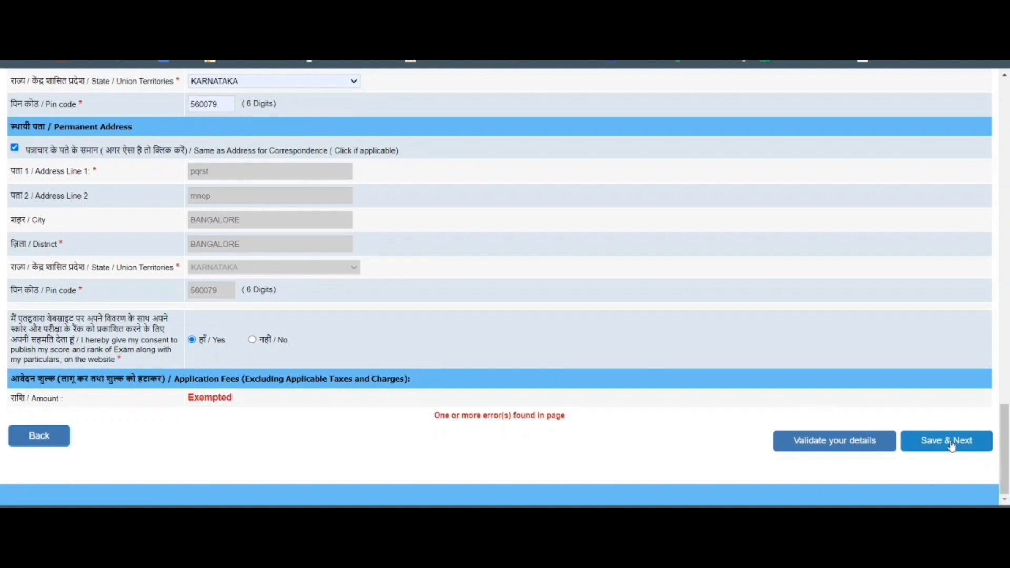
pyautogui.scroll(3, 574, 429)
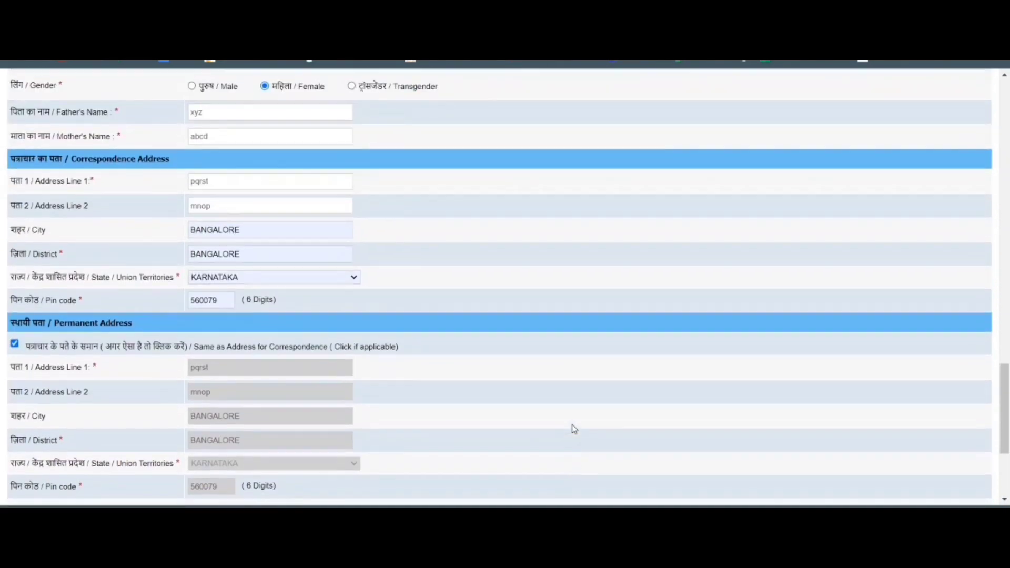
pyautogui.scroll(12, 574, 428)
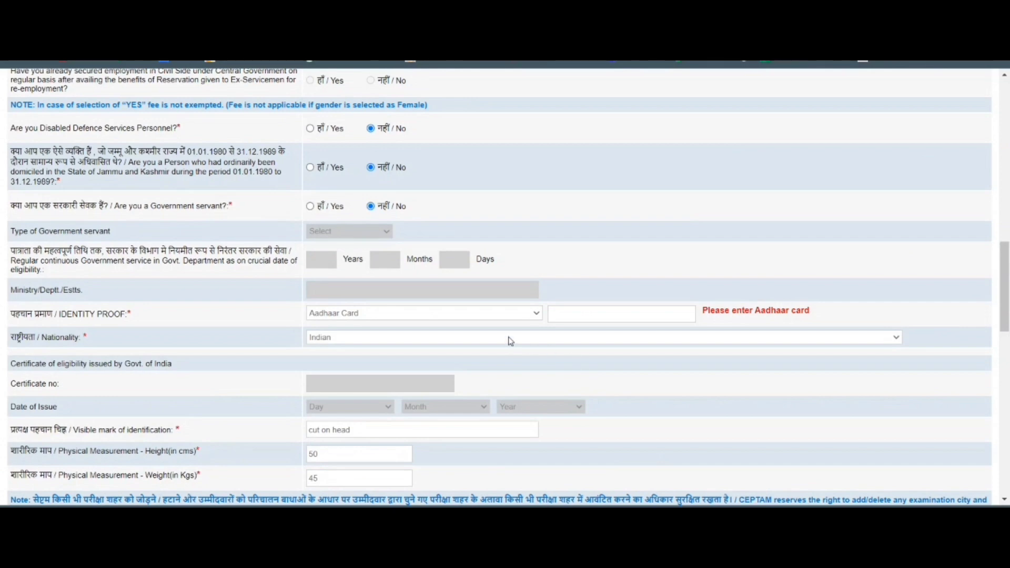
# Enter the Aadhaar card number as identity proof, correcting the mistyped digits.
pyautogui.click(608, 312)
pyautogui.moveTo(582, 314); pyautogui.dragTo(522, 306)
pyautogui.press('BackSpace')
pyautogui.write('879632')
pyautogui.scroll(-3, 522, 306)
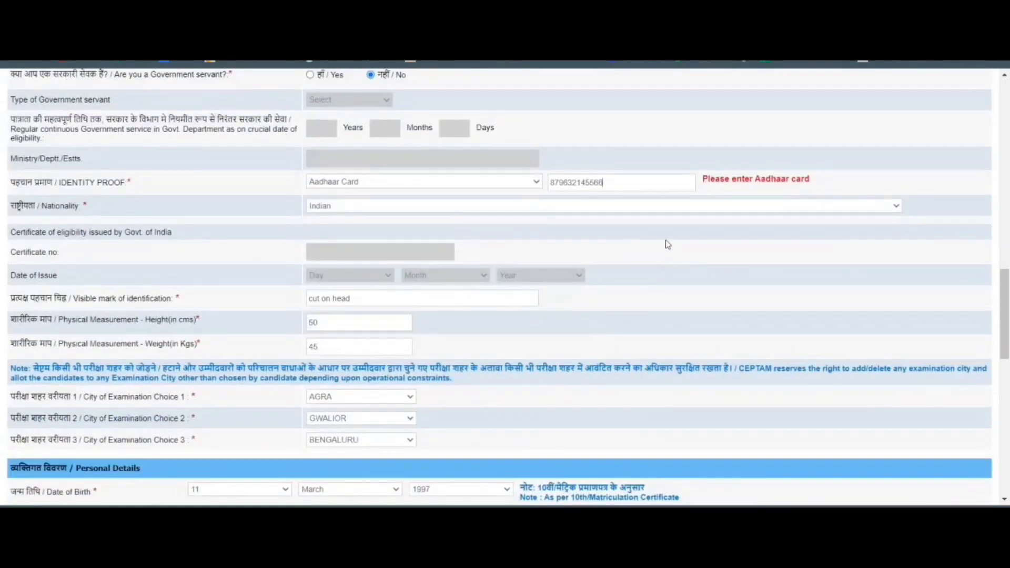
pyautogui.doubleClick(559, 185)
pyautogui.press('BackSpace')
pyautogui.scroll(-8, 491, 232)
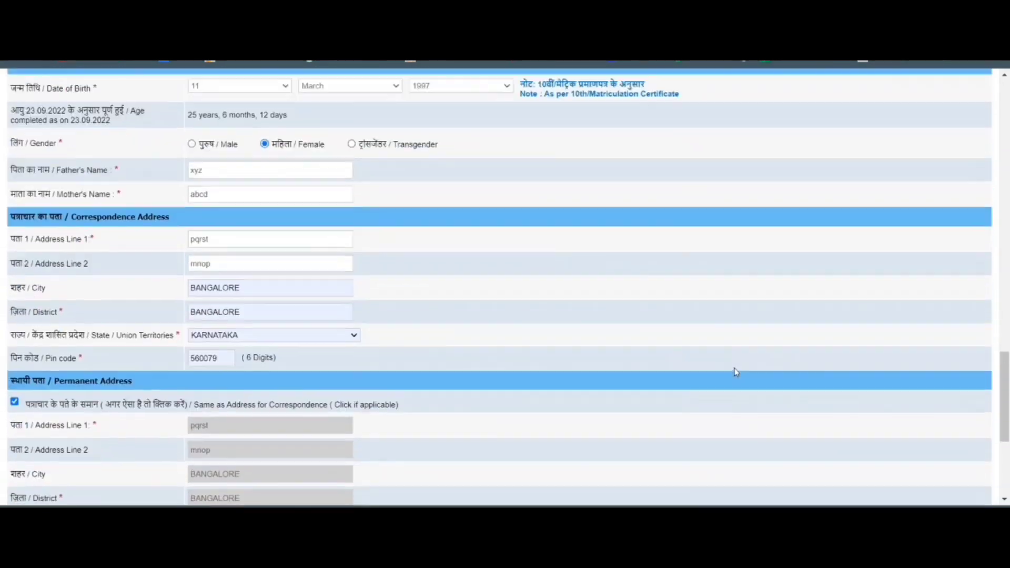
pyautogui.scroll(-5, 735, 372)
pyautogui.scroll(3, 784, 342)
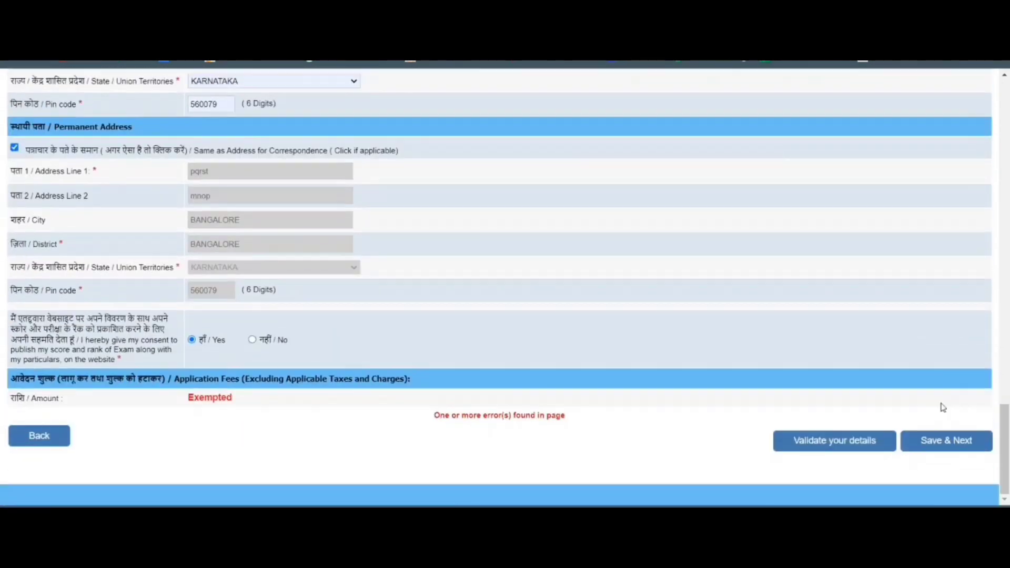
# Answer No for Ex-Serviceman and retry Save & Next, which flags the unselected date of birth.
pyautogui.click(947, 447)
pyautogui.scroll(10, 935, 405)
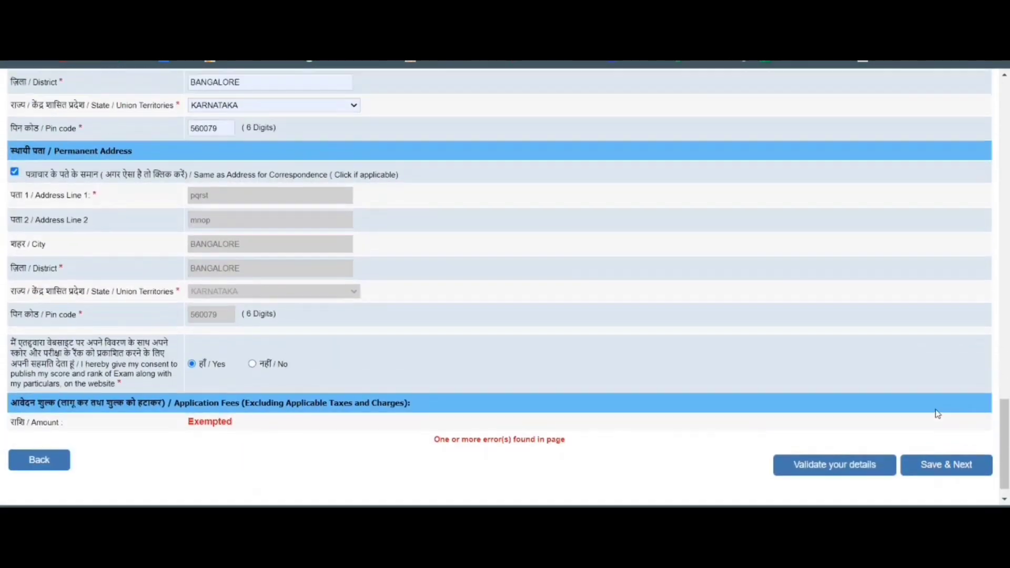
pyautogui.scroll(12, 937, 409)
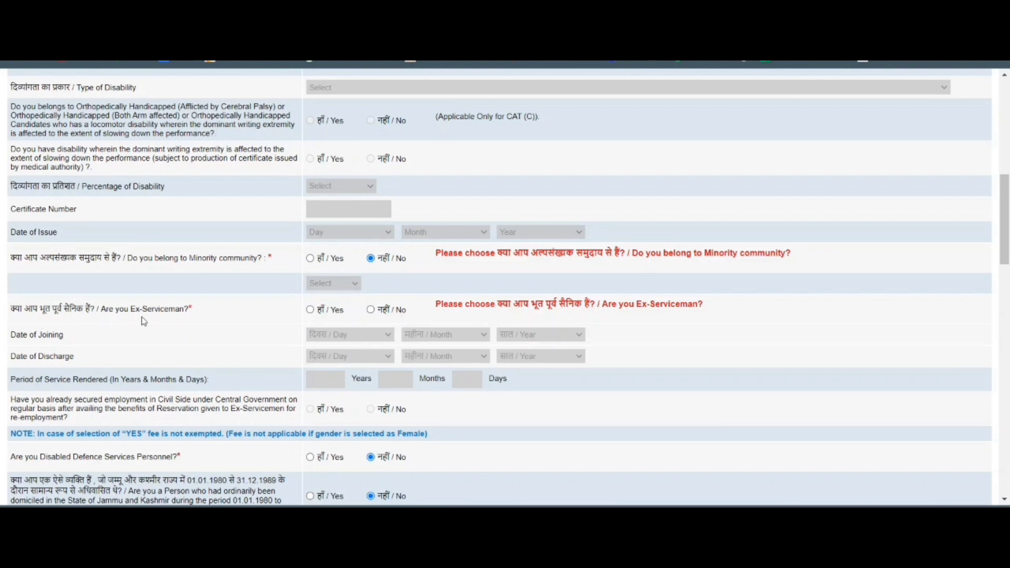
pyautogui.click(371, 310)
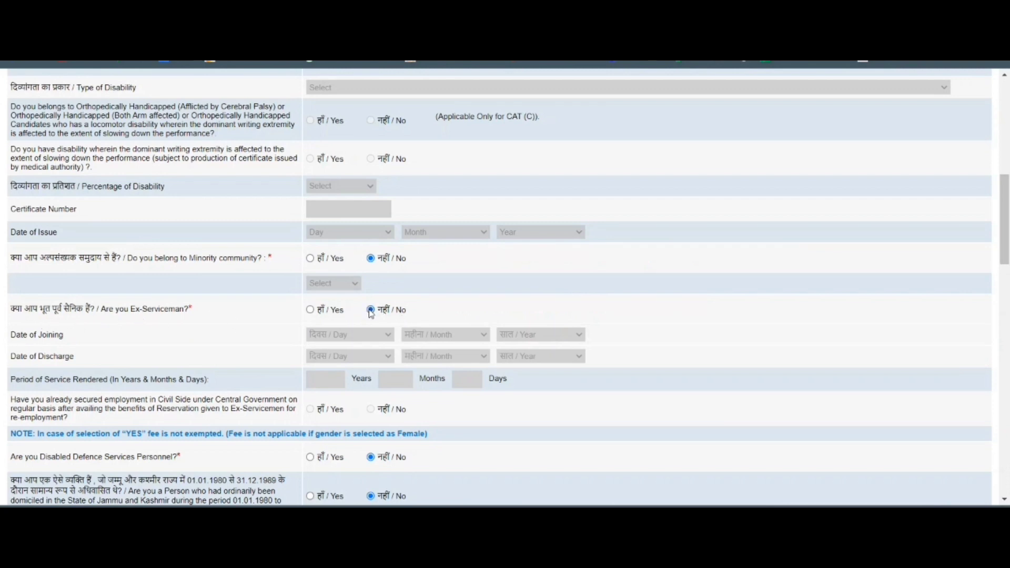
pyautogui.scroll(-15, 526, 314)
pyautogui.scroll(-4, 717, 314)
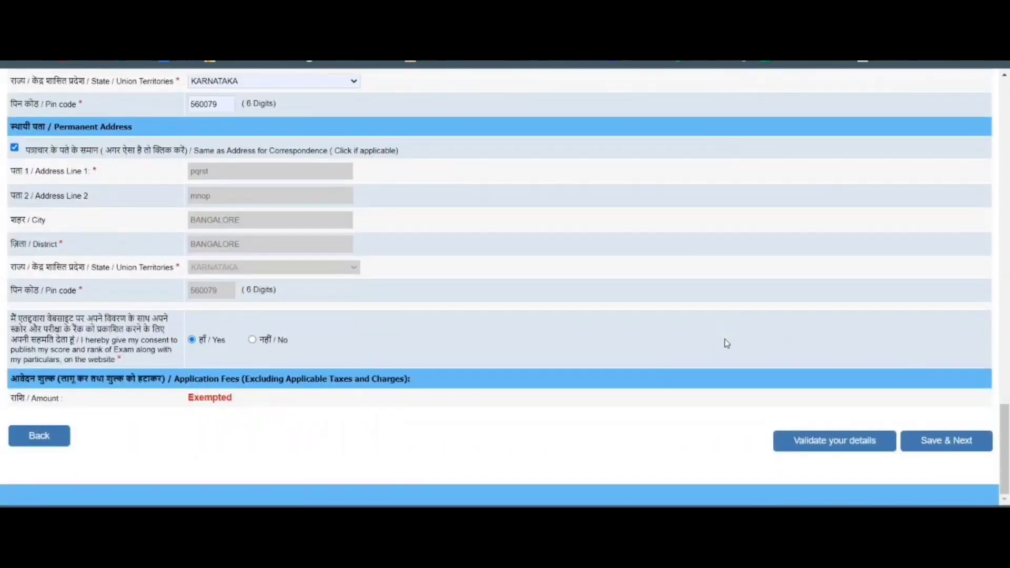
pyautogui.click(943, 444)
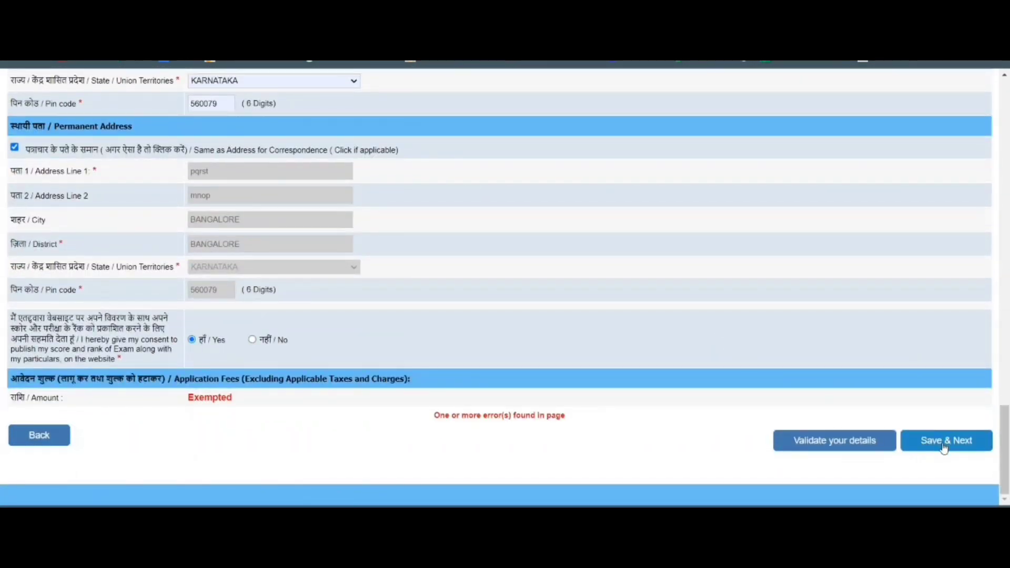
pyautogui.scroll(9, 949, 399)
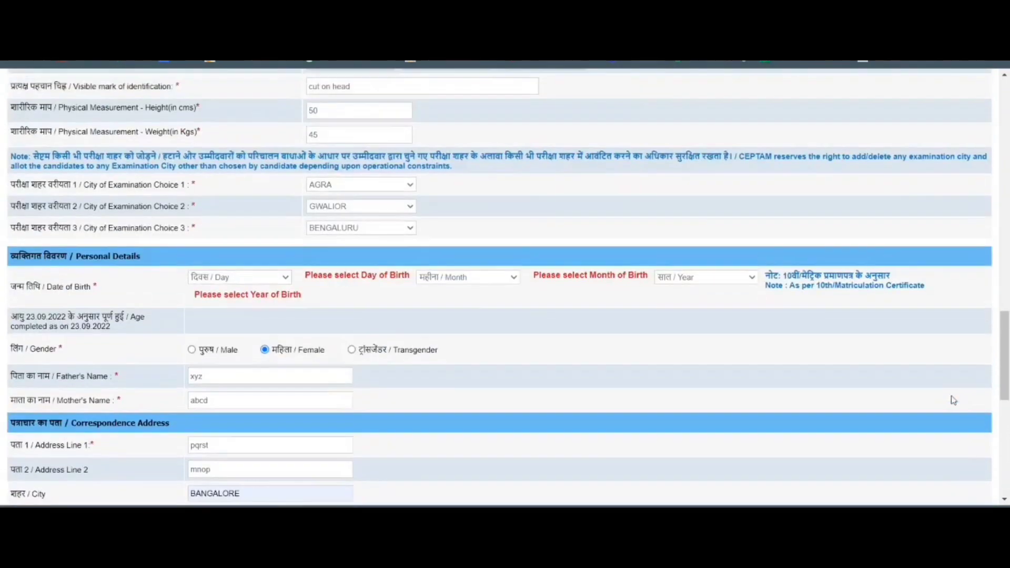
pyautogui.click(271, 277)
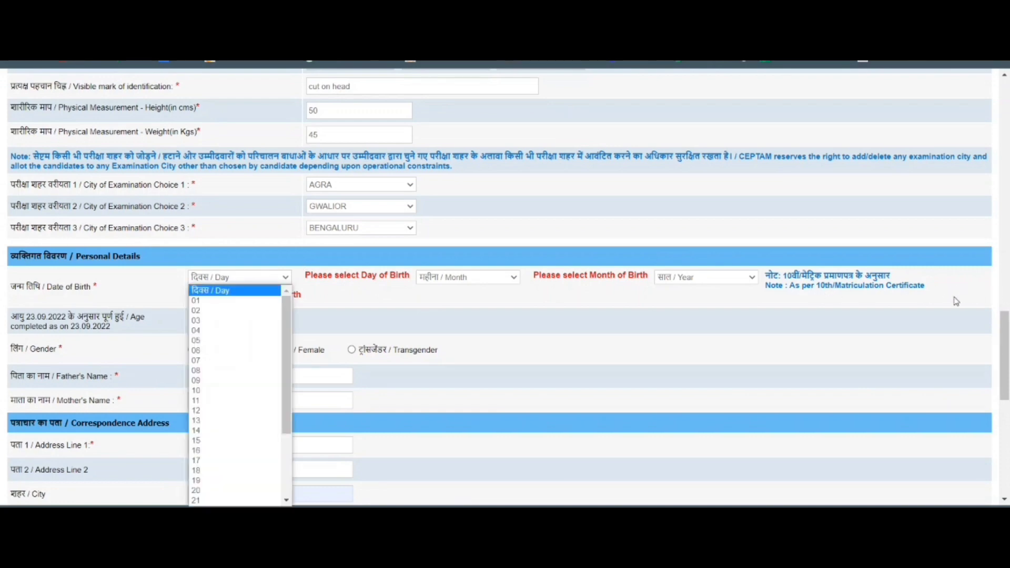
pyautogui.click(237, 370)
pyautogui.click(518, 279)
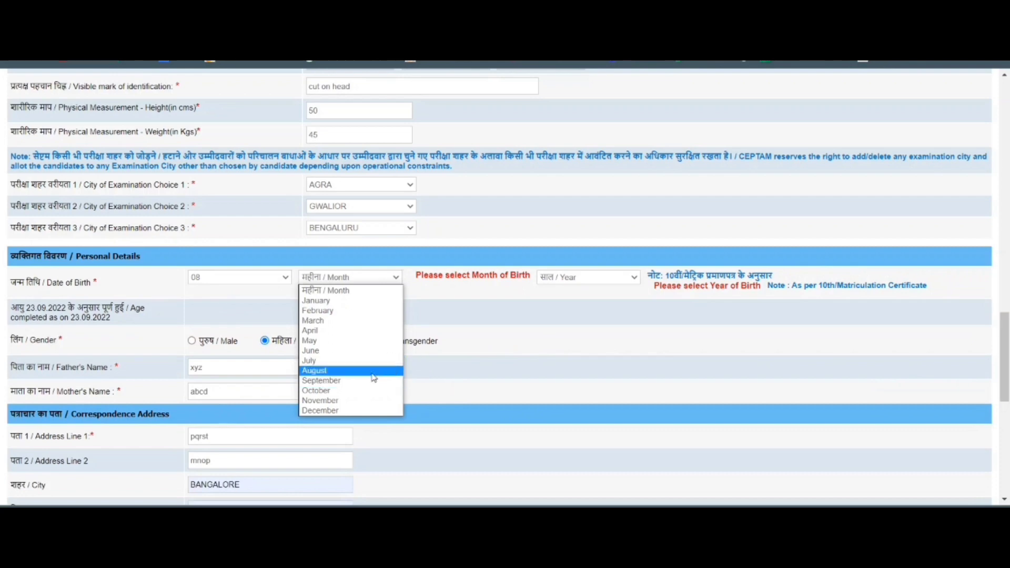
pyautogui.click(357, 396)
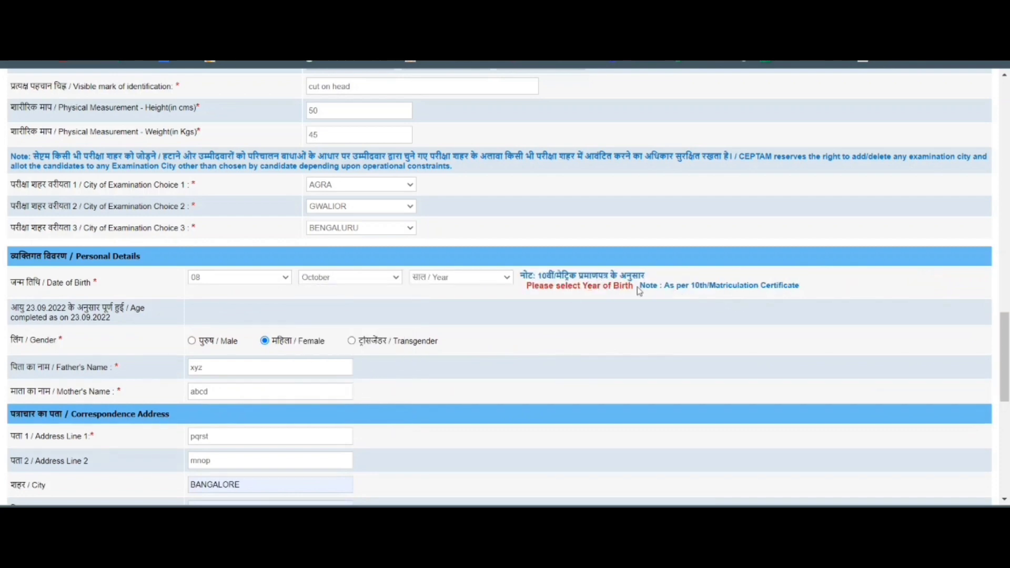
pyautogui.click(508, 280)
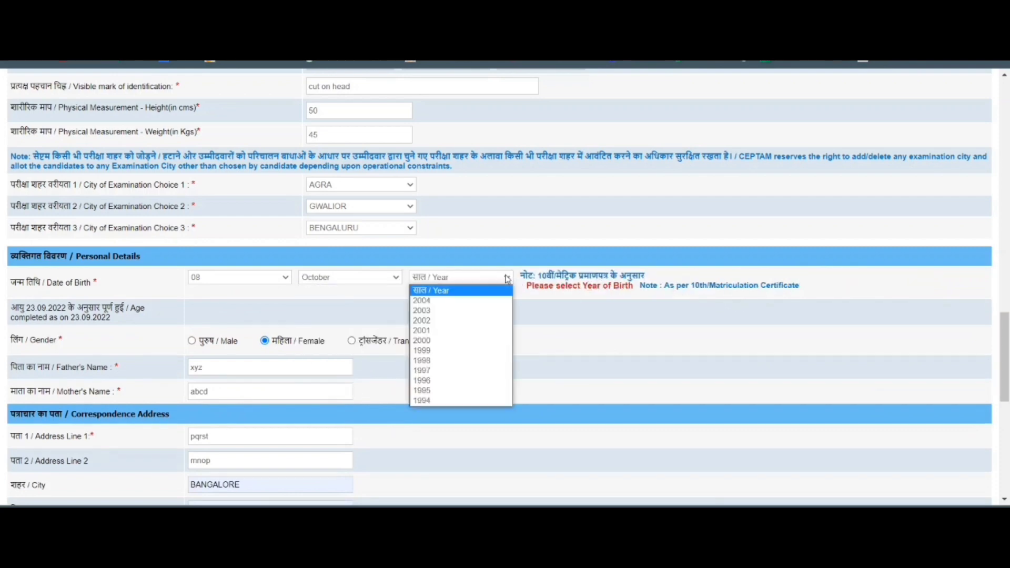
pyautogui.click(443, 375)
pyautogui.scroll(-15, 921, 337)
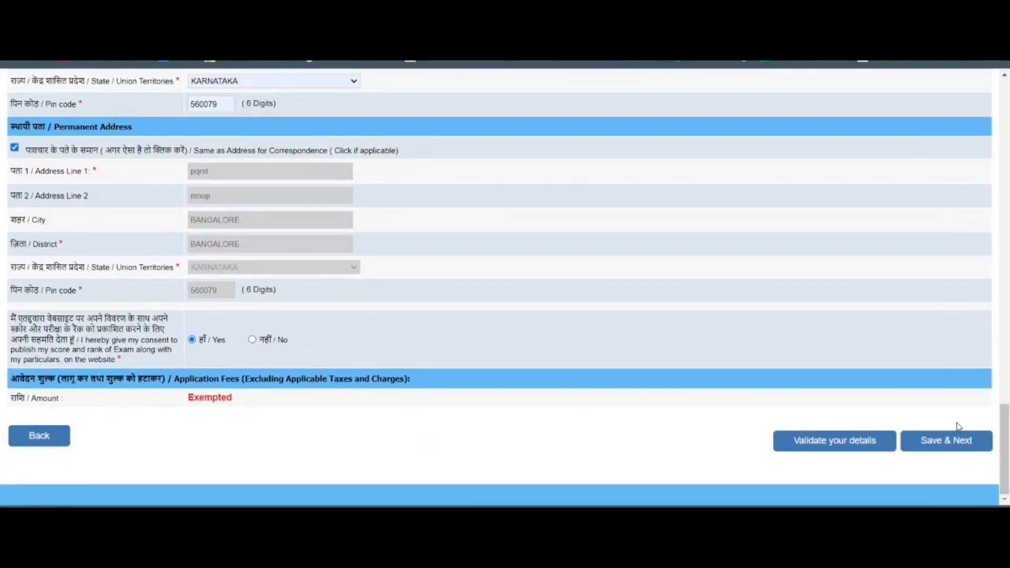
pyautogui.click(946, 442)
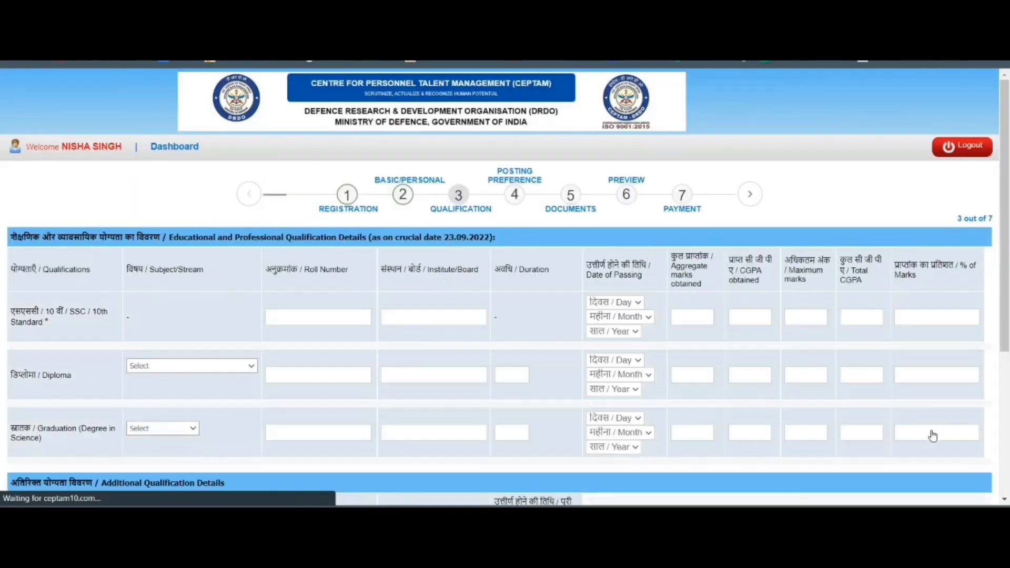
# Enter the SSC roll number and board, with passing date 07 March 2012.
pyautogui.scroll(-1, 200, 230)
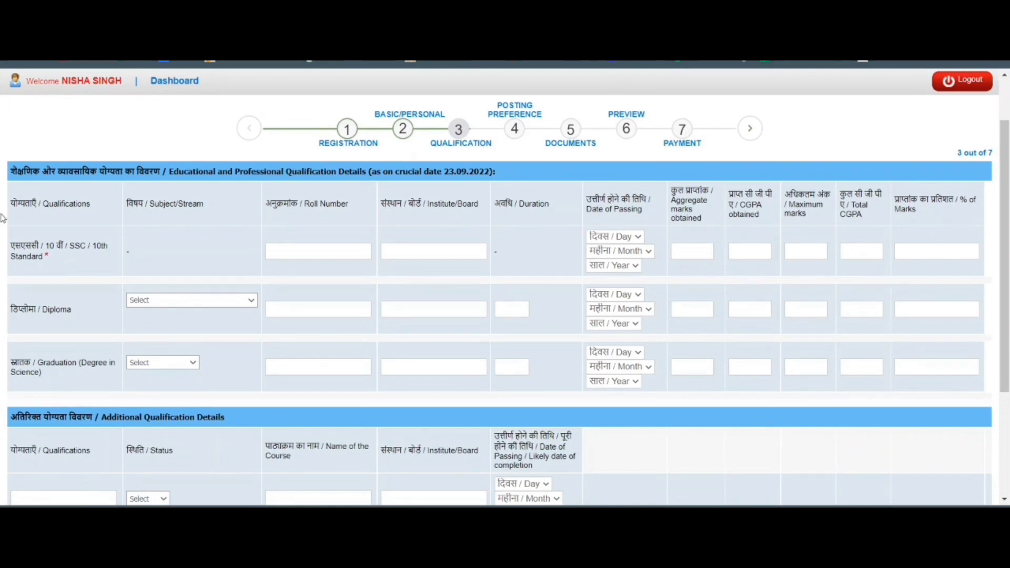
pyautogui.scroll(1, 249, 227)
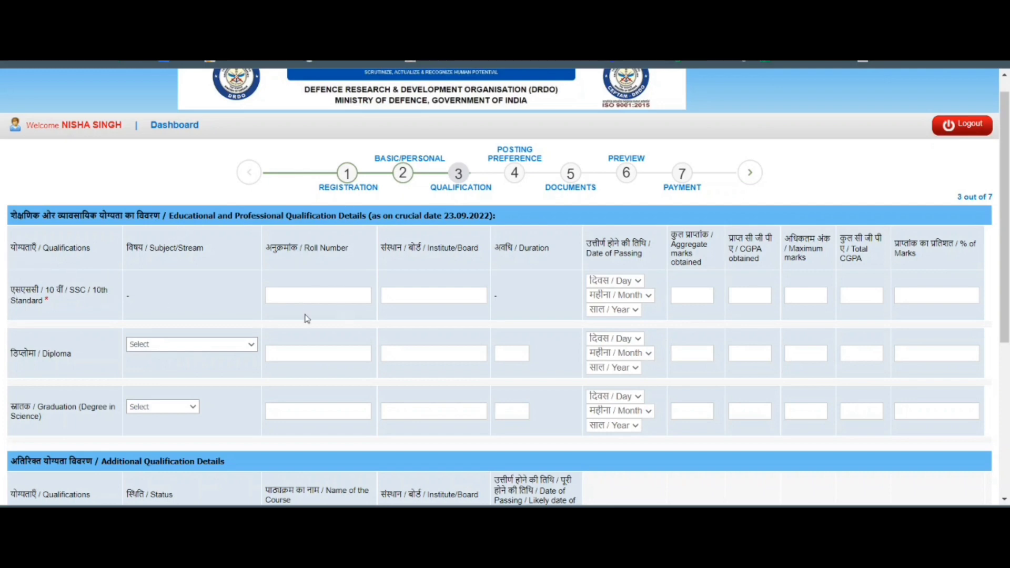
pyautogui.click(414, 295)
pyautogui.click(625, 282)
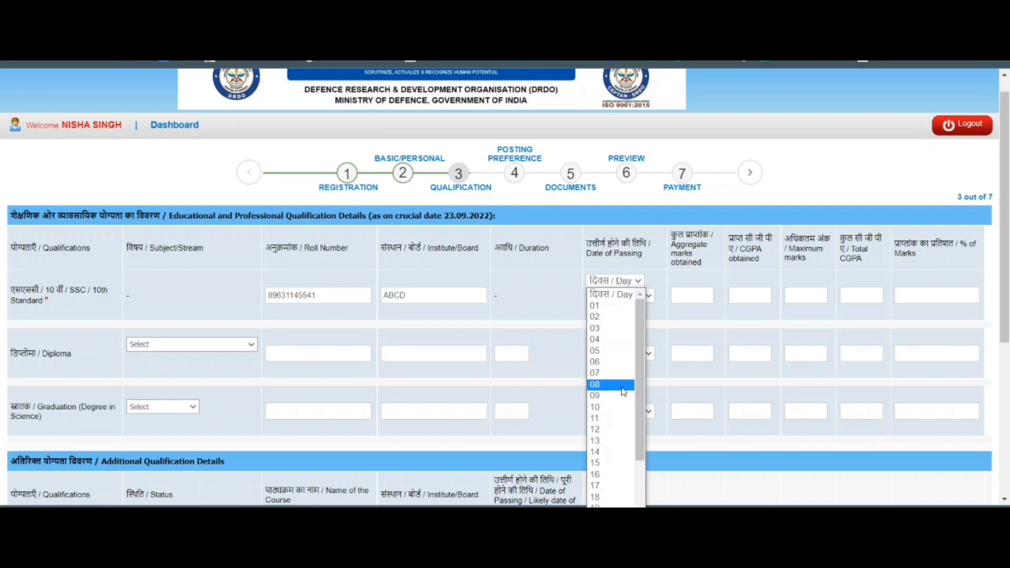
pyautogui.click(623, 389)
pyautogui.click(619, 296)
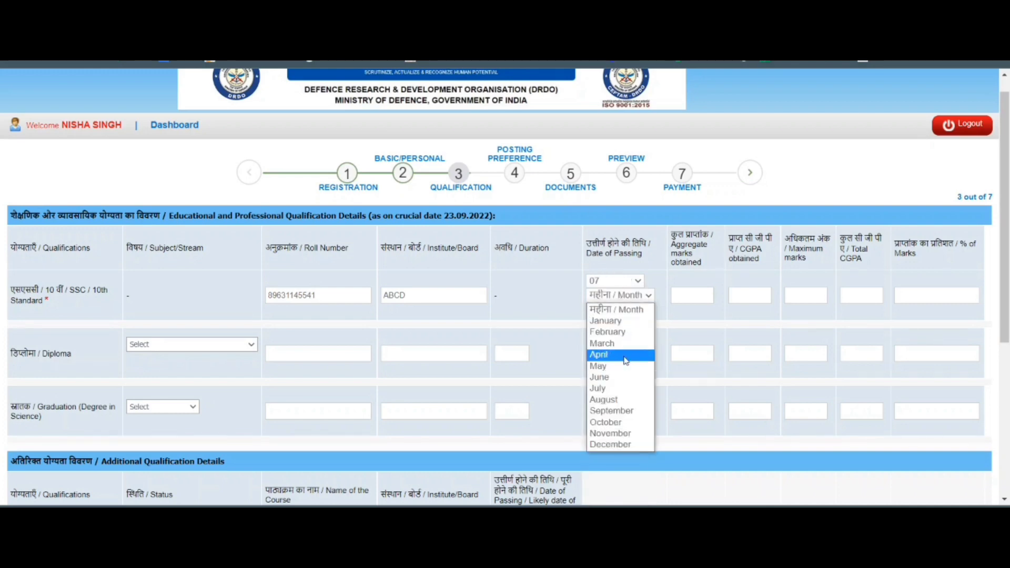
pyautogui.click(620, 343)
pyautogui.click(623, 312)
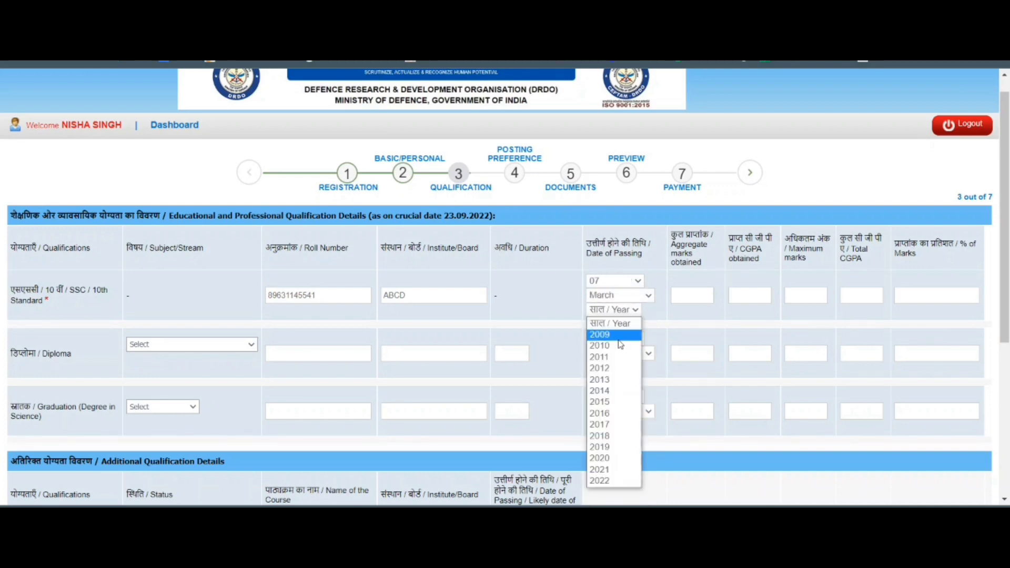
pyautogui.click(615, 369)
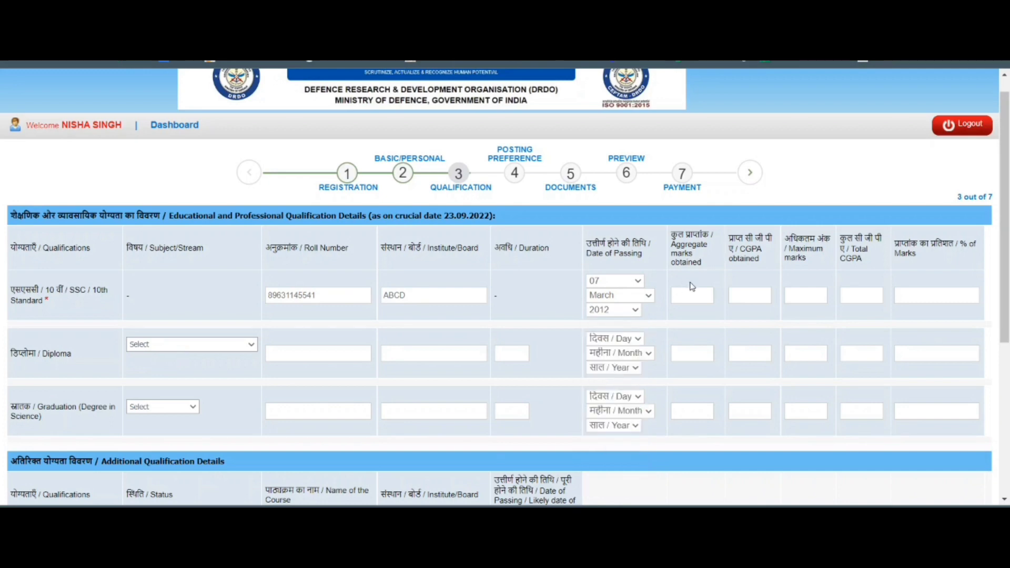
# Enter SSC marks 400 out of 500 and 90 percent.
pyautogui.click(679, 298)
pyautogui.write('400')
pyautogui.click(803, 297)
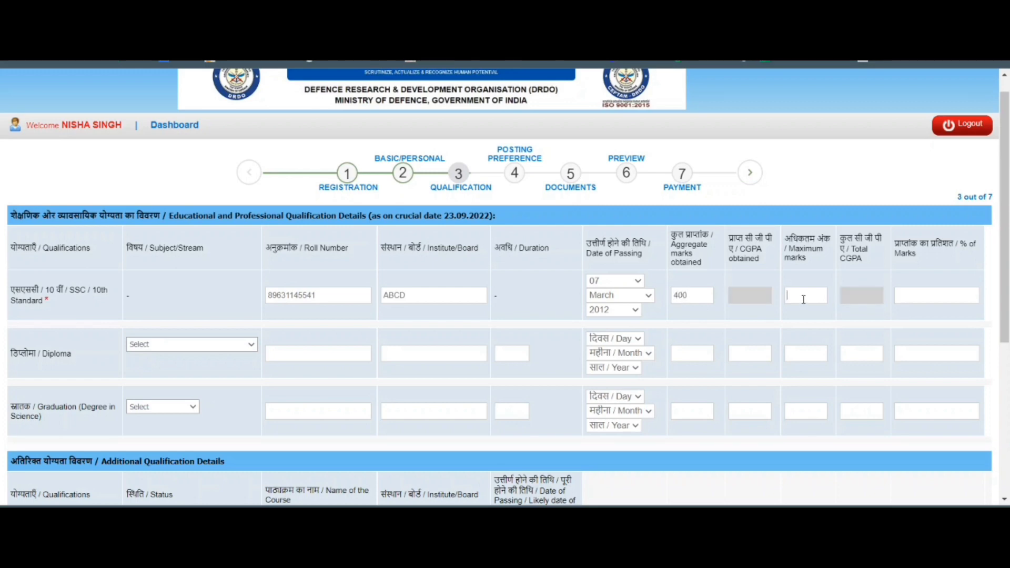
pyautogui.write('500')
pyautogui.click(963, 297)
pyautogui.write('90')
pyautogui.click(197, 348)
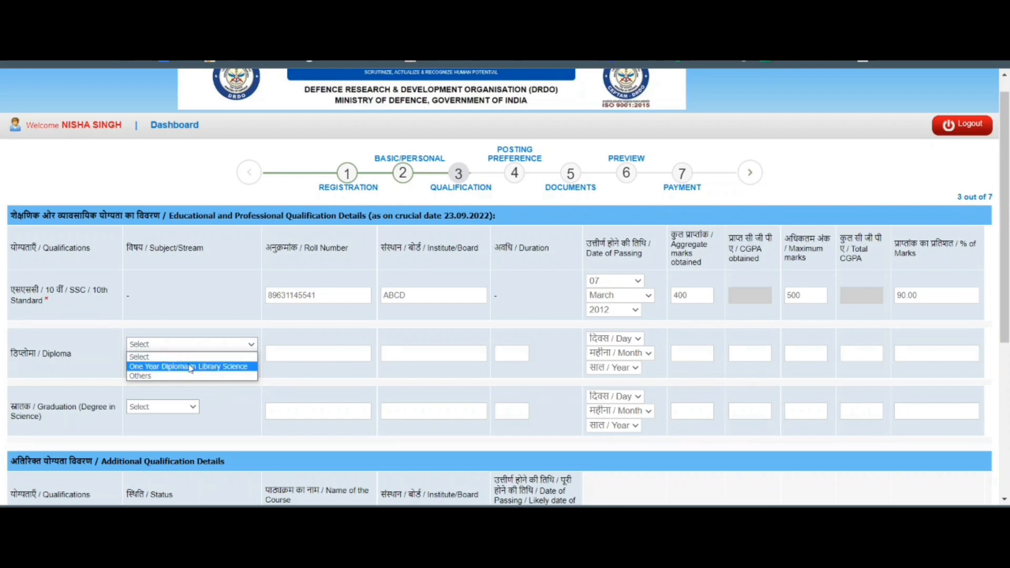
# Choose One Year Diploma in Library Science with roll number, institute QWERT and duration 1.
pyautogui.click(190, 367)
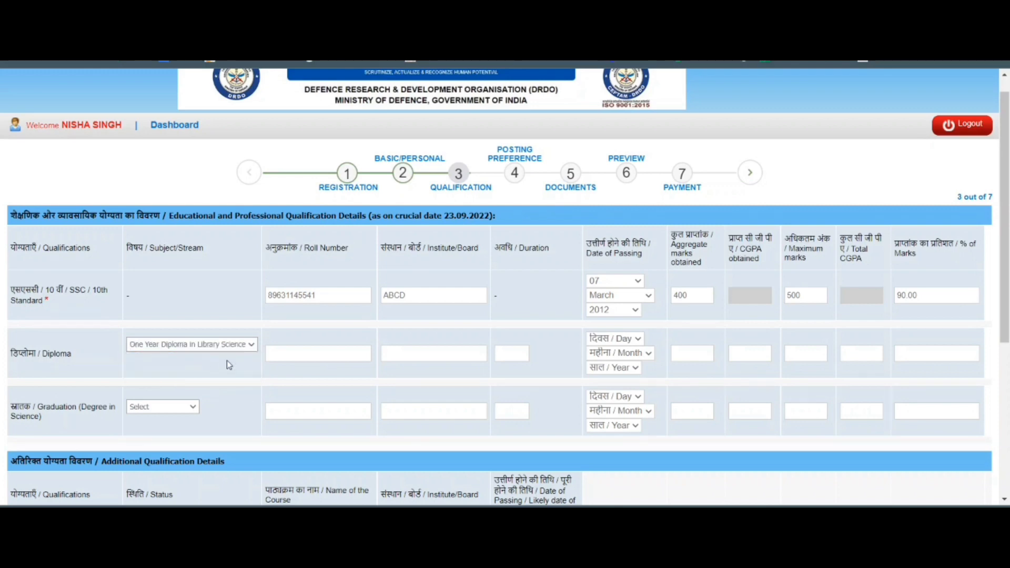
pyautogui.click(307, 354)
pyautogui.click(412, 358)
pyautogui.write('QWERT')
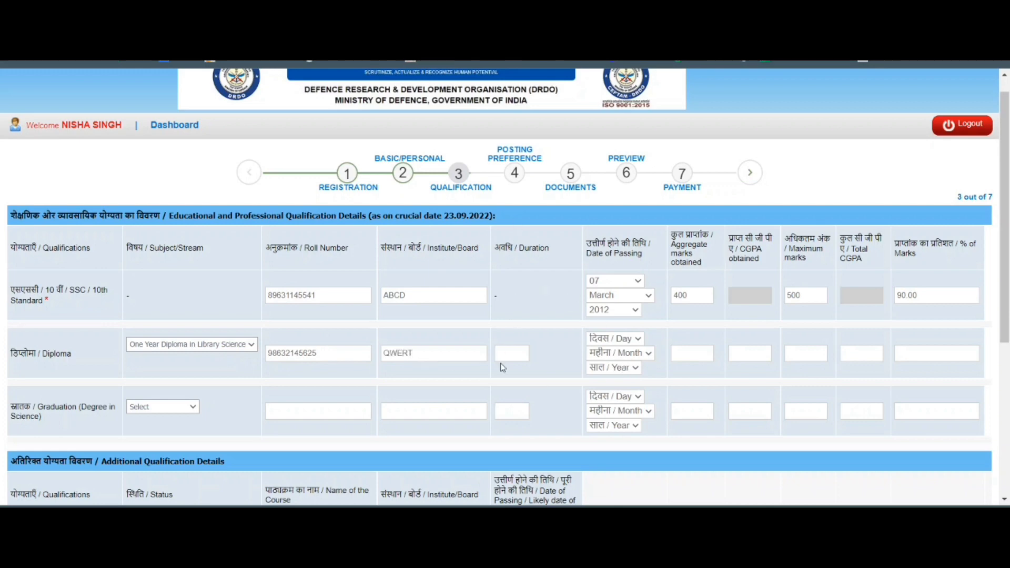
pyautogui.click(503, 353)
pyautogui.write('1')
# Set the diploma passing date to 10 March 2015 with 500 of 800 marks, 90%.
pyautogui.click(619, 339)
pyautogui.click(628, 192)
pyautogui.click(613, 358)
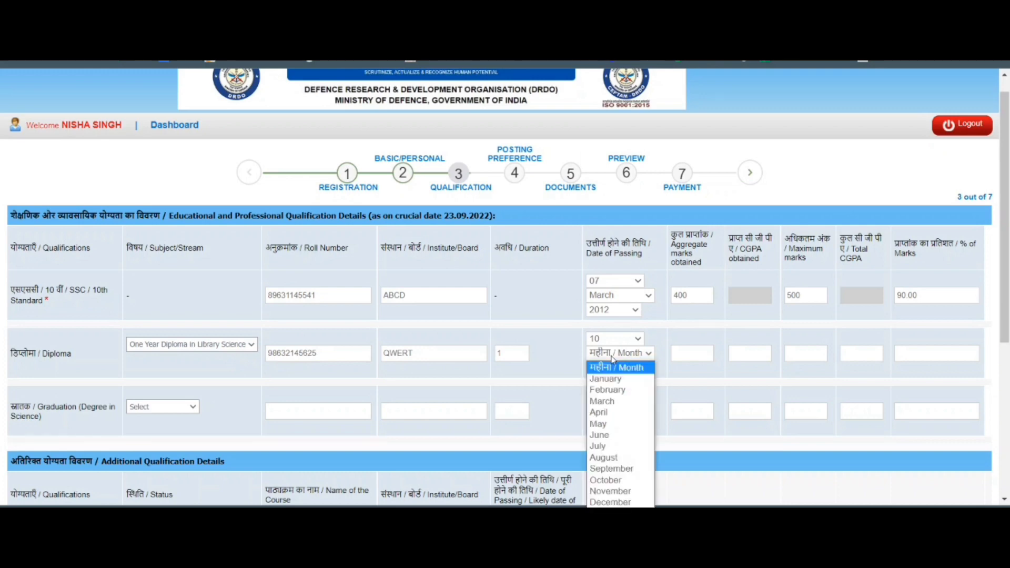
pyautogui.click(602, 401)
pyautogui.scroll(-1, 626, 316)
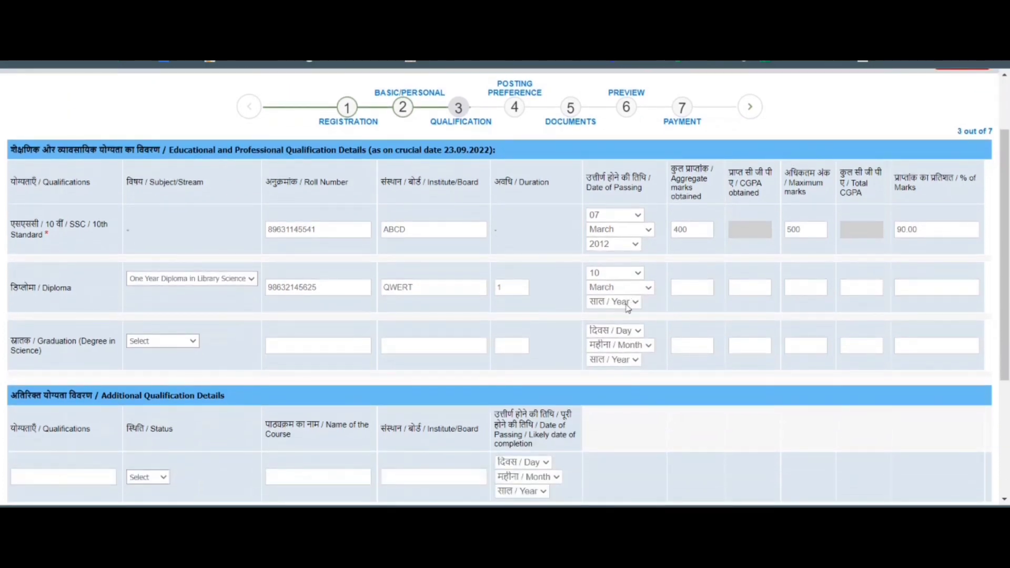
pyautogui.click(627, 307)
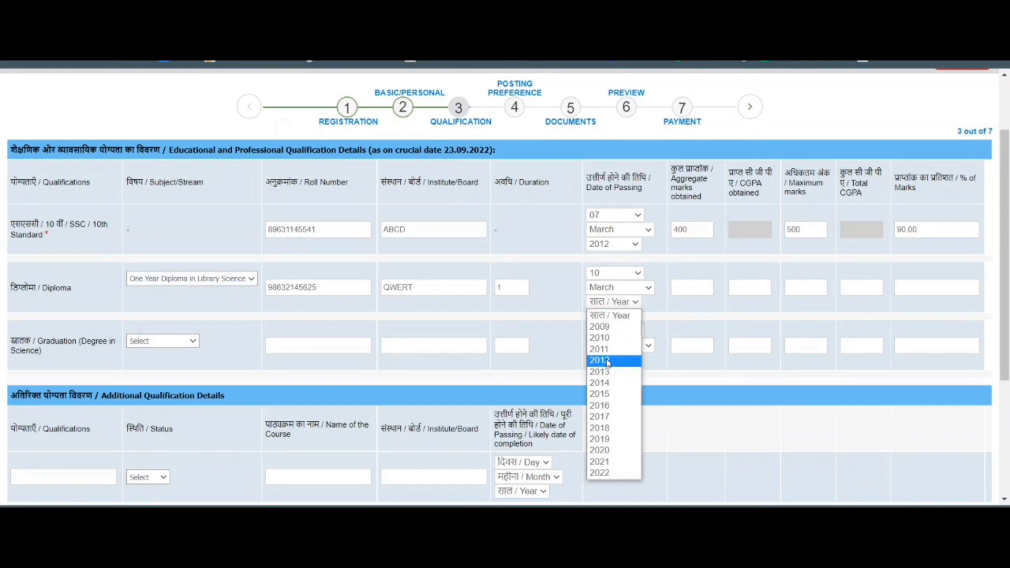
pyautogui.click(609, 395)
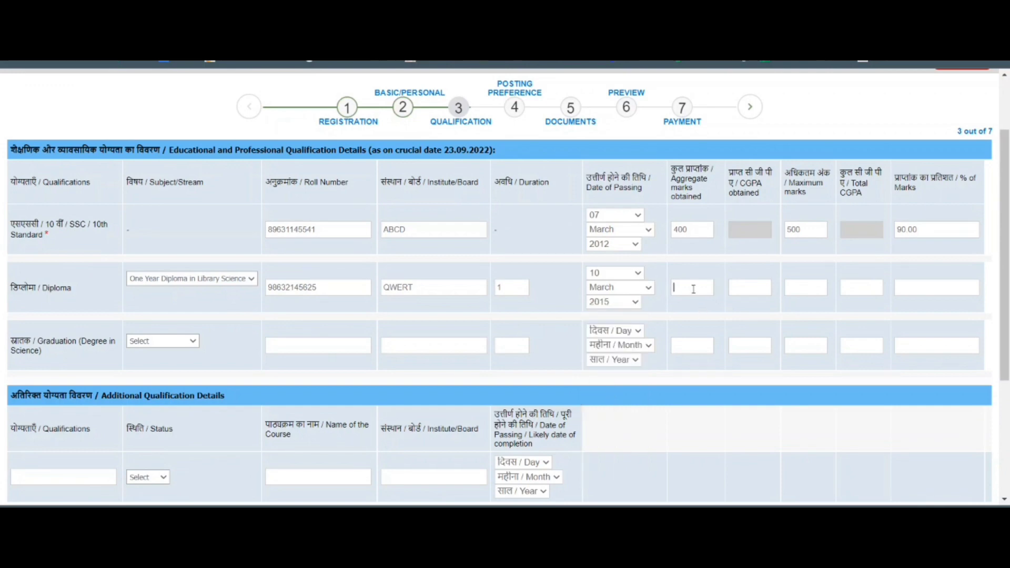
pyautogui.click(803, 292)
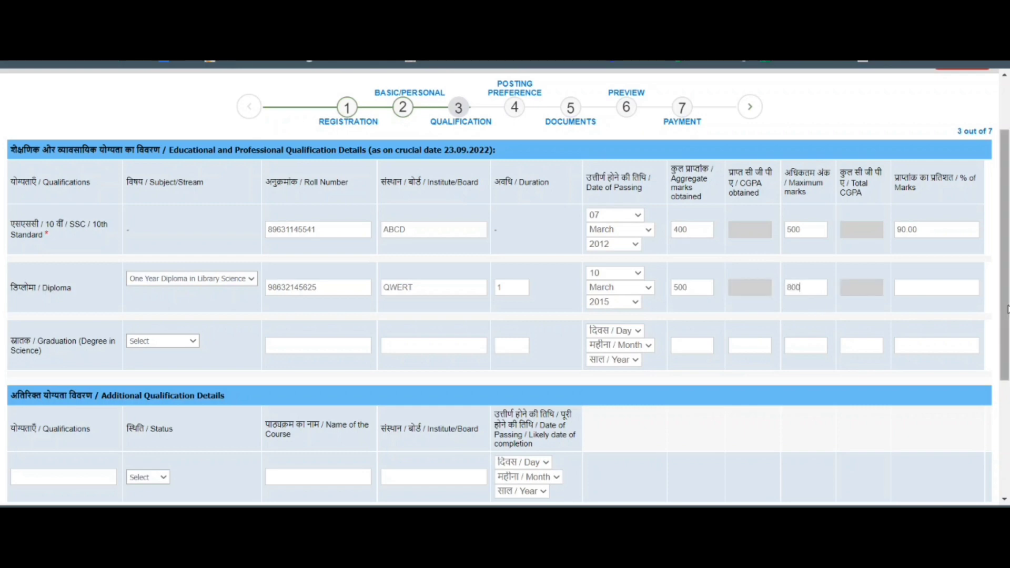
pyautogui.click(952, 285)
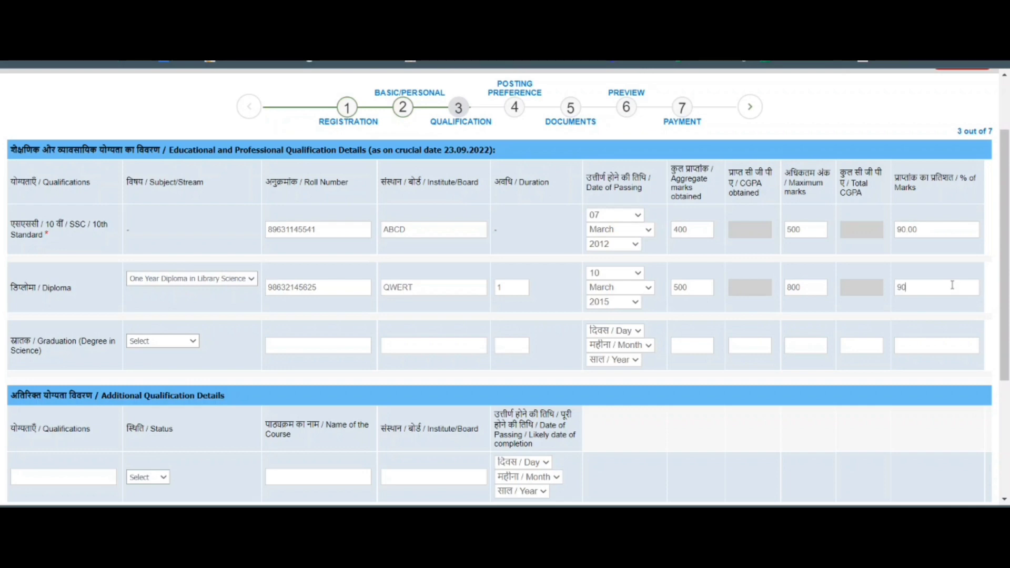
pyautogui.click(183, 342)
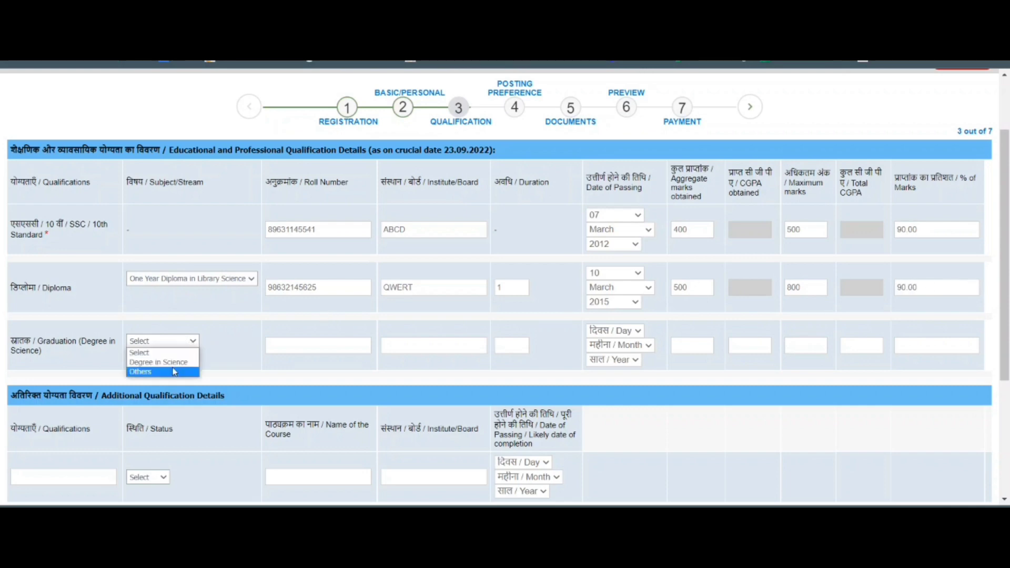
# Choose Degree in Science with roll number, institute ASDFG and duration 3.
pyautogui.click(179, 363)
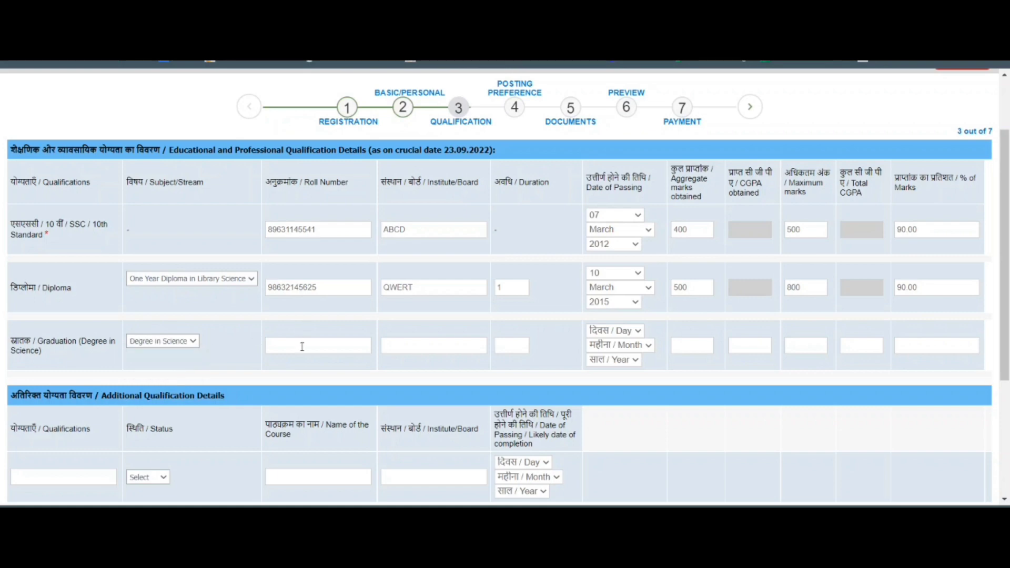
pyautogui.click(304, 346)
pyautogui.click(413, 345)
pyautogui.write('ASDFG')
pyautogui.click(529, 342)
# Set the graduation passing date to 10 March 2017 with 600 of 800 marks, 90%.
pyautogui.click(616, 335)
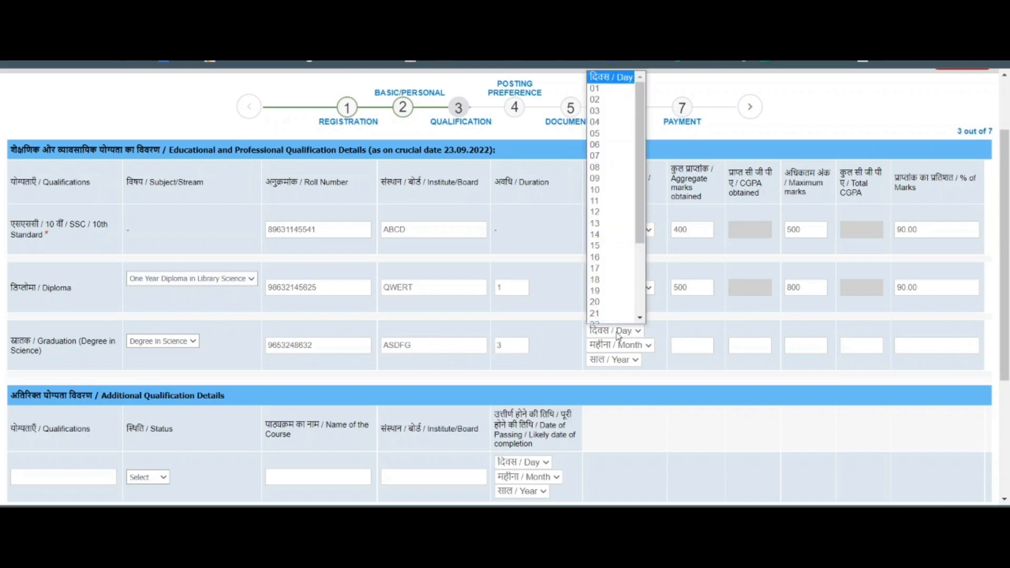
pyautogui.click(610, 202)
pyautogui.click(630, 345)
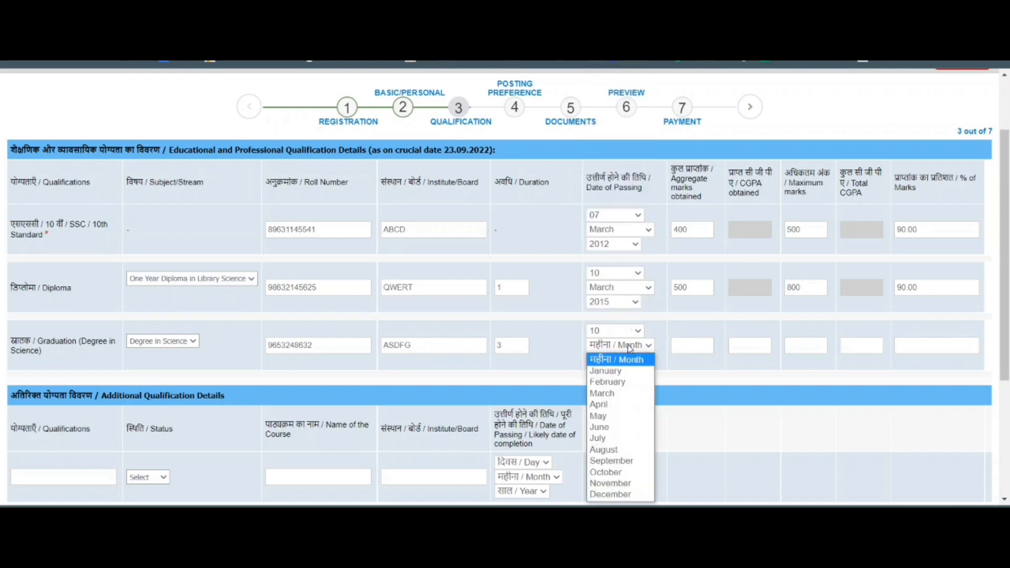
pyautogui.click(629, 392)
pyautogui.click(621, 362)
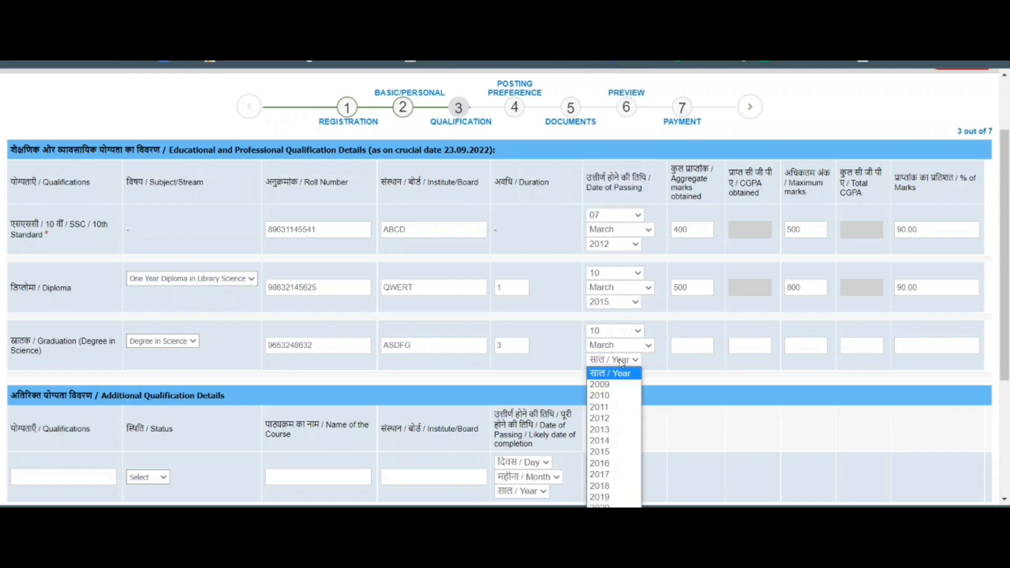
pyautogui.click(616, 475)
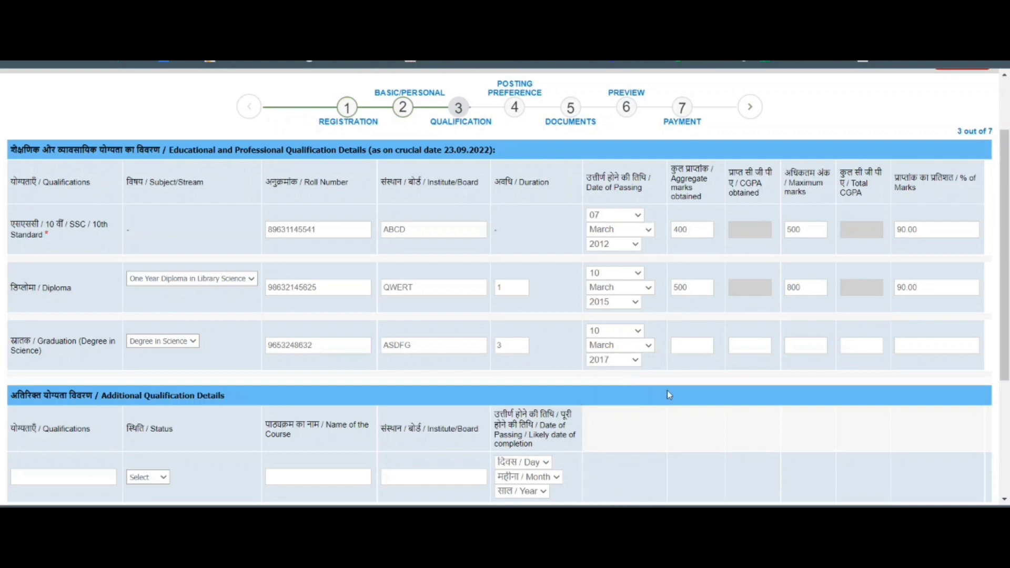
pyautogui.click(684, 342)
pyautogui.write('600')
pyautogui.click(820, 346)
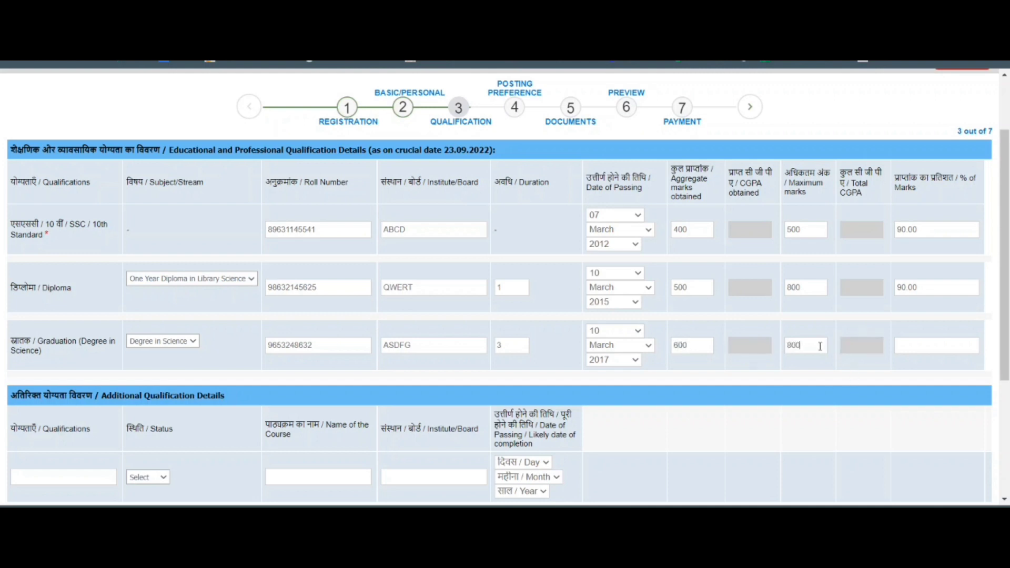
pyautogui.click(959, 348)
pyautogui.write('90')
pyautogui.scroll(-3, 986, 295)
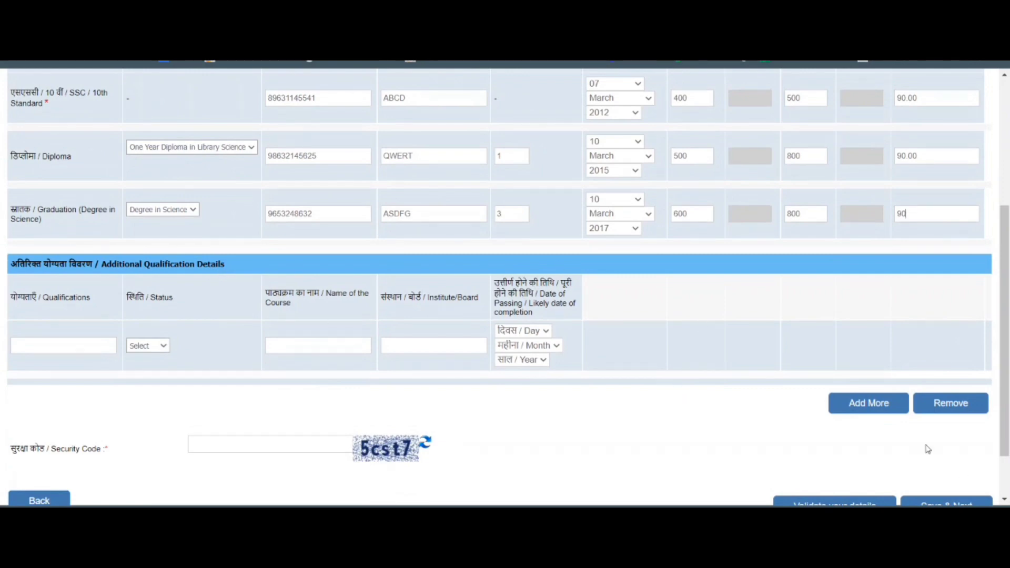
# Save the qualification details again after entering the security code the error asked for.
pyautogui.scroll(-2, 915, 441)
pyautogui.click(971, 446)
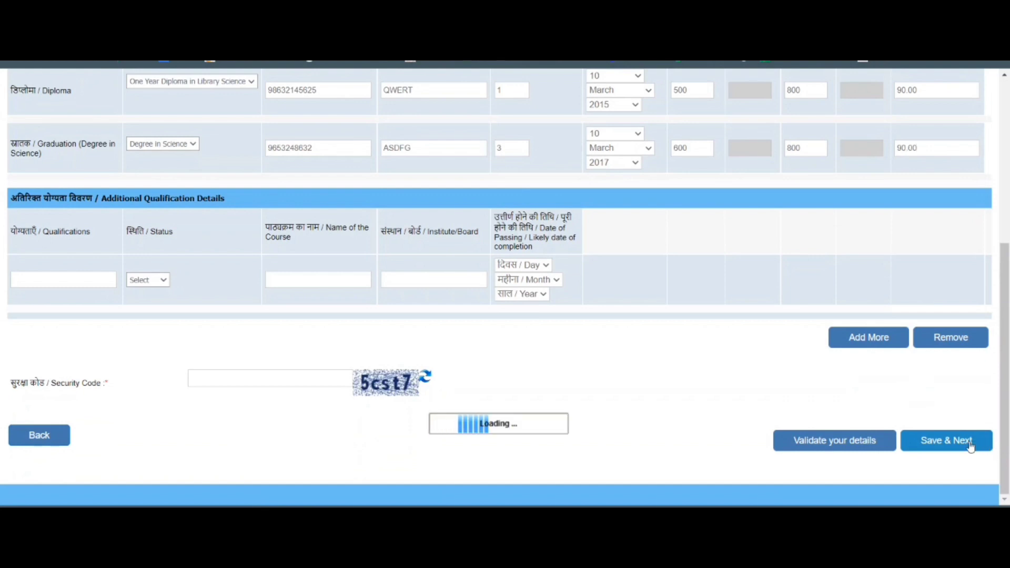
pyautogui.click(269, 385)
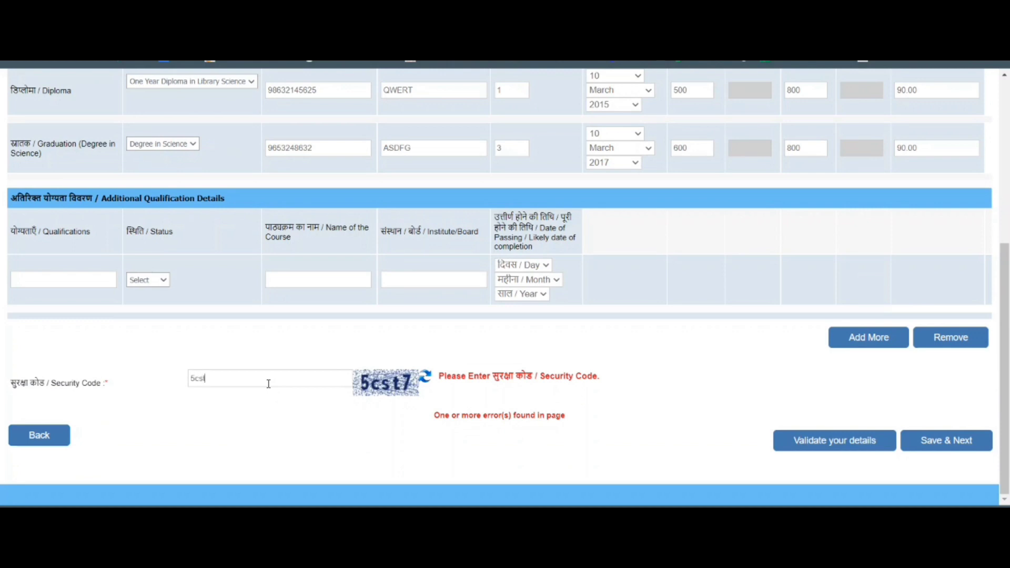
pyautogui.click(958, 450)
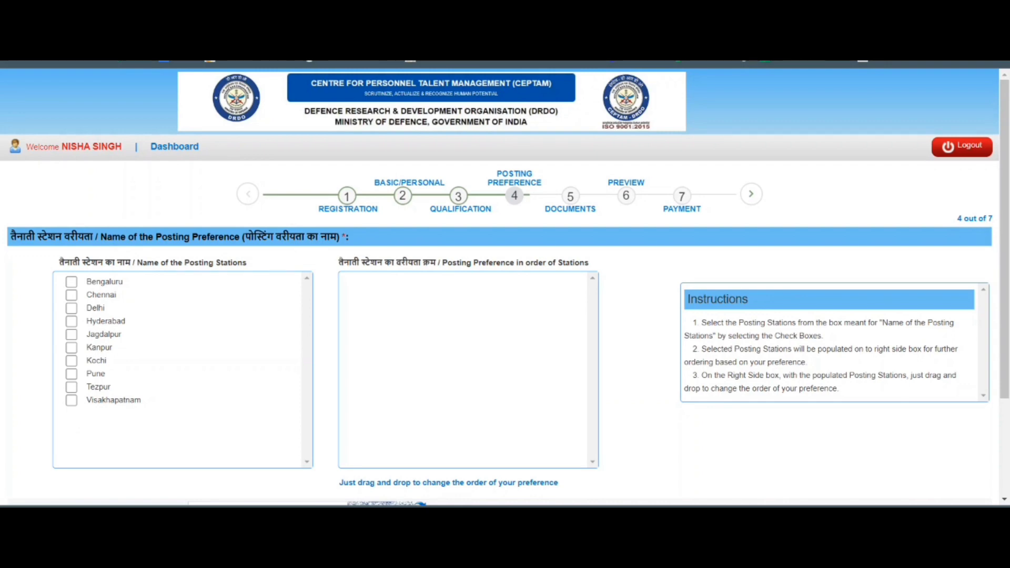
# Tick all ten posting stations, Delhi first, then Bengaluru, Chennai, Kanpur and the rest, and save.
pyautogui.click(71, 309)
pyautogui.click(71, 282)
pyautogui.click(71, 295)
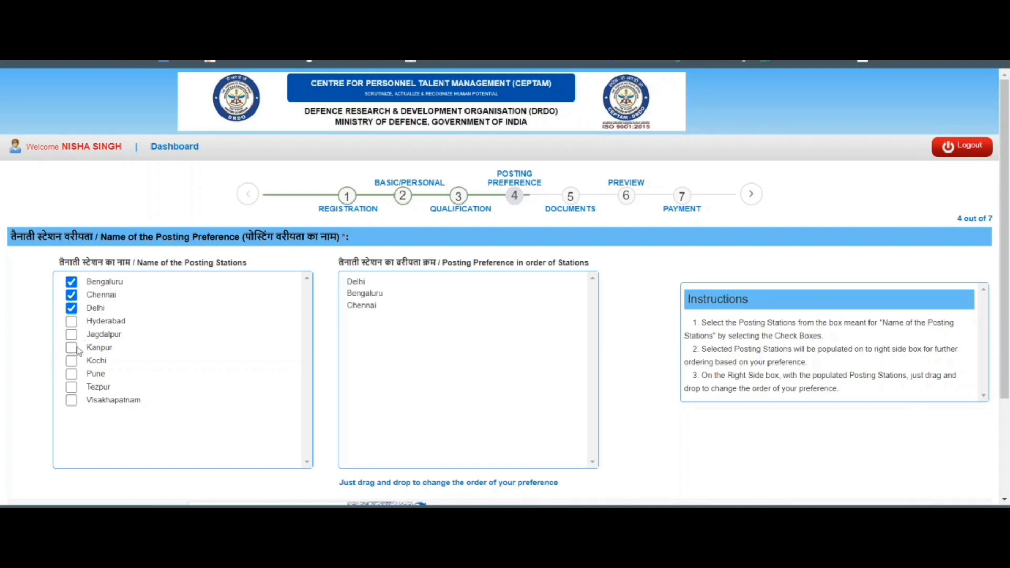
pyautogui.click(72, 348)
pyautogui.click(71, 321)
pyautogui.click(71, 334)
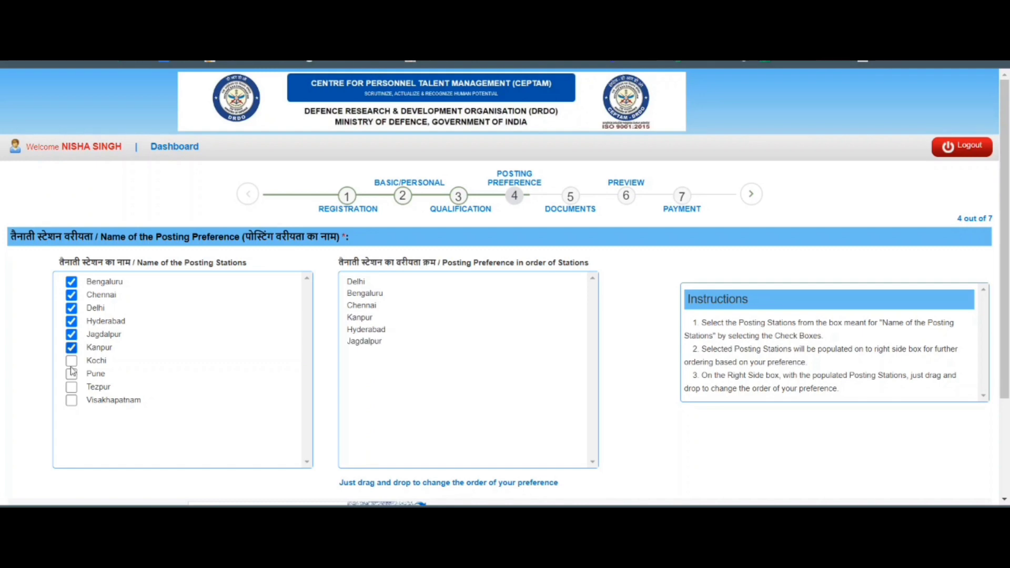
pyautogui.click(71, 373)
pyautogui.click(71, 400)
pyautogui.click(71, 386)
pyautogui.click(71, 361)
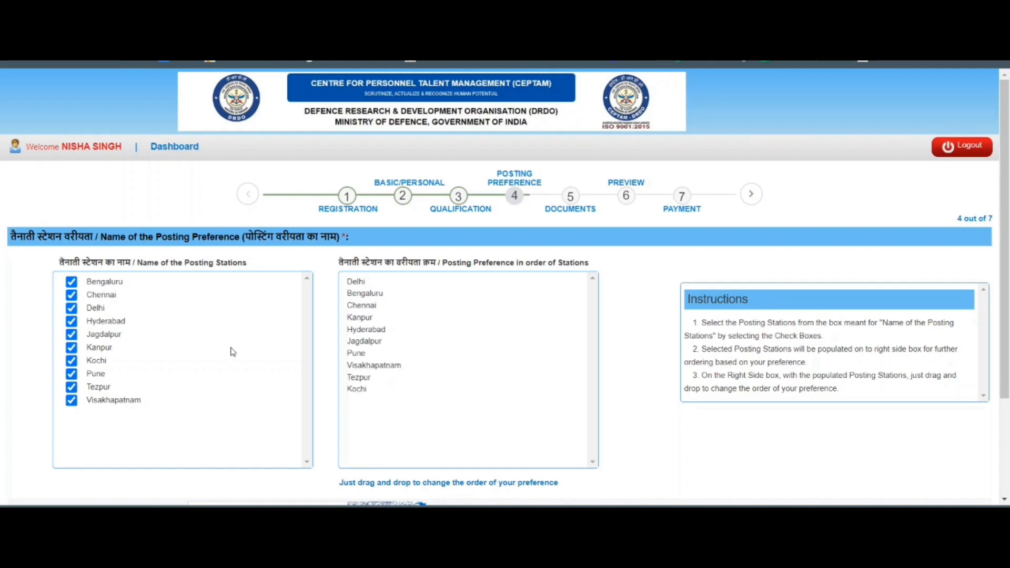
pyautogui.scroll(-3, 340, 347)
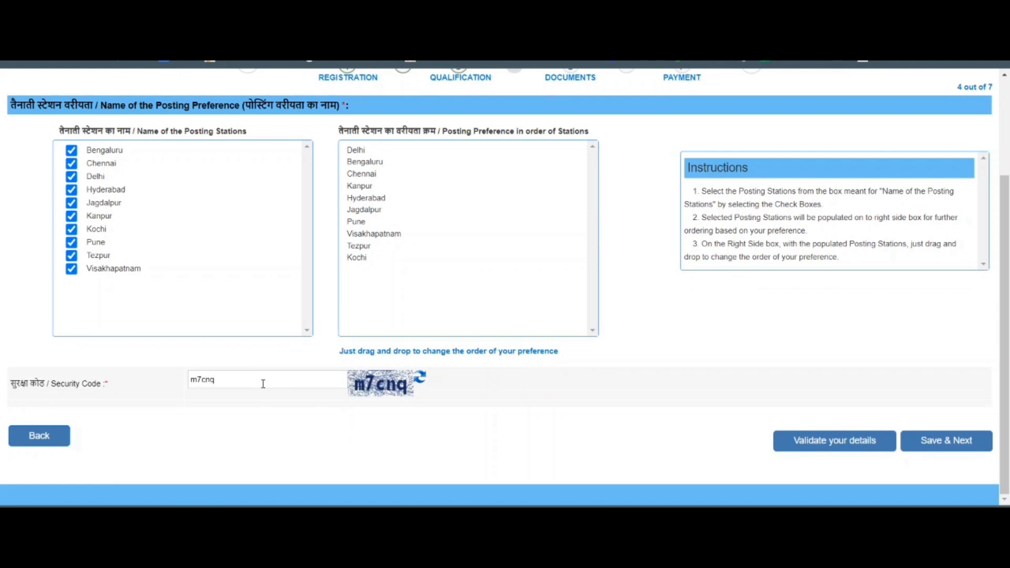
pyautogui.click(939, 445)
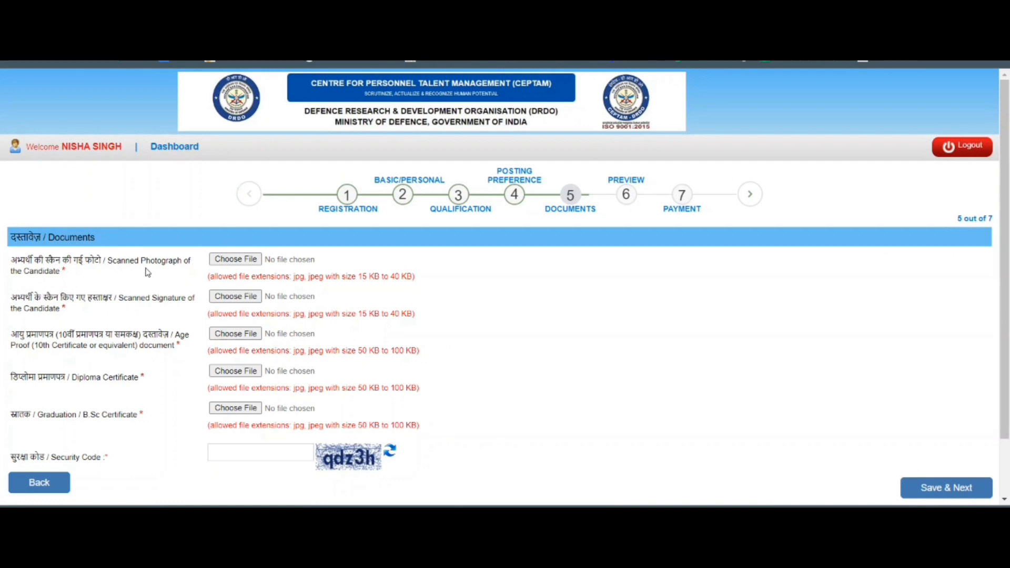
# Upload 1.jpg from the Desktop's DRDO folder as the scanned photograph and accept its preview.
pyautogui.click(236, 259)
pyautogui.scroll(-1, 68, 136)
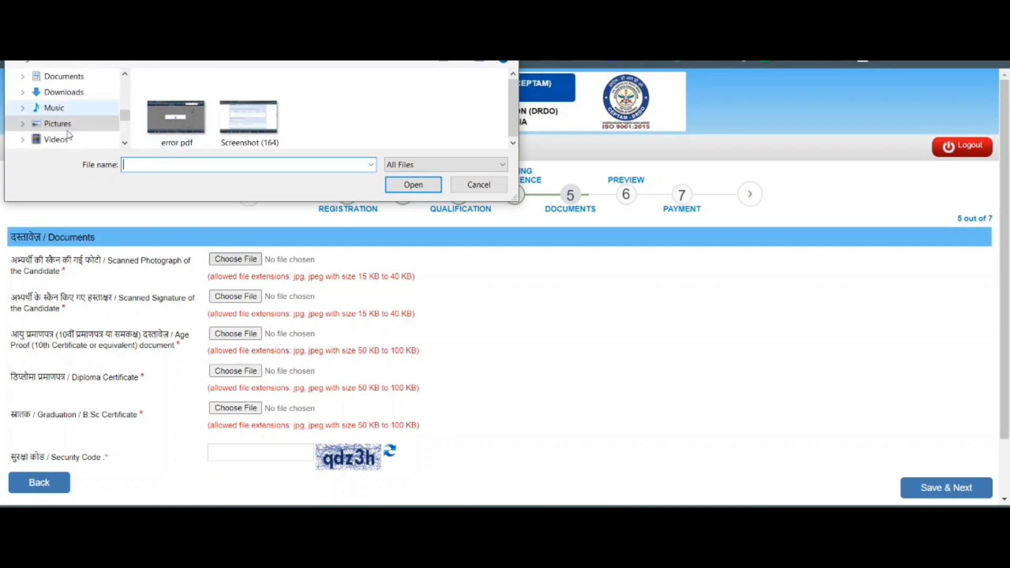
pyautogui.scroll(2, 68, 136)
pyautogui.click(53, 92)
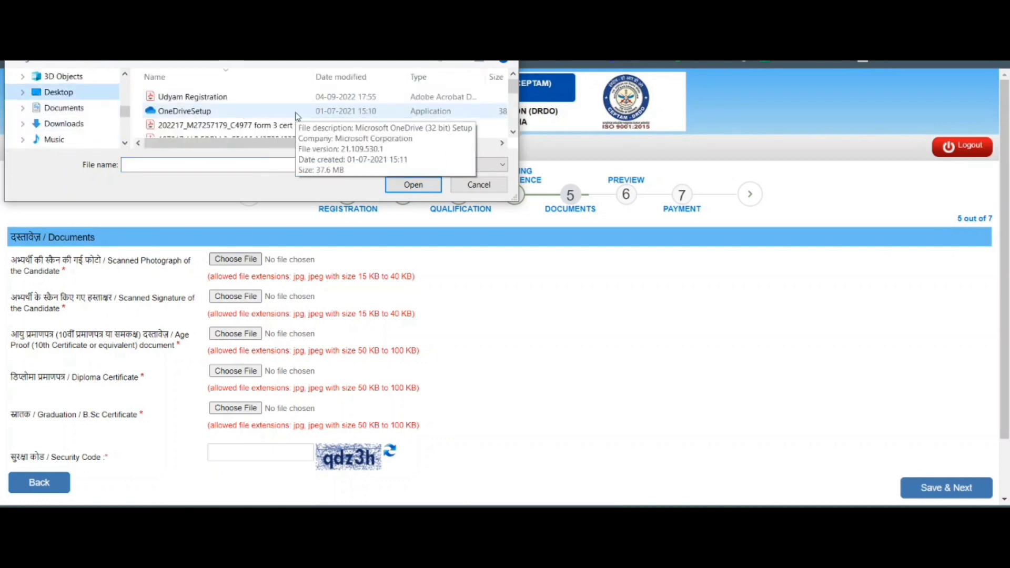
pyautogui.scroll(3, 282, 115)
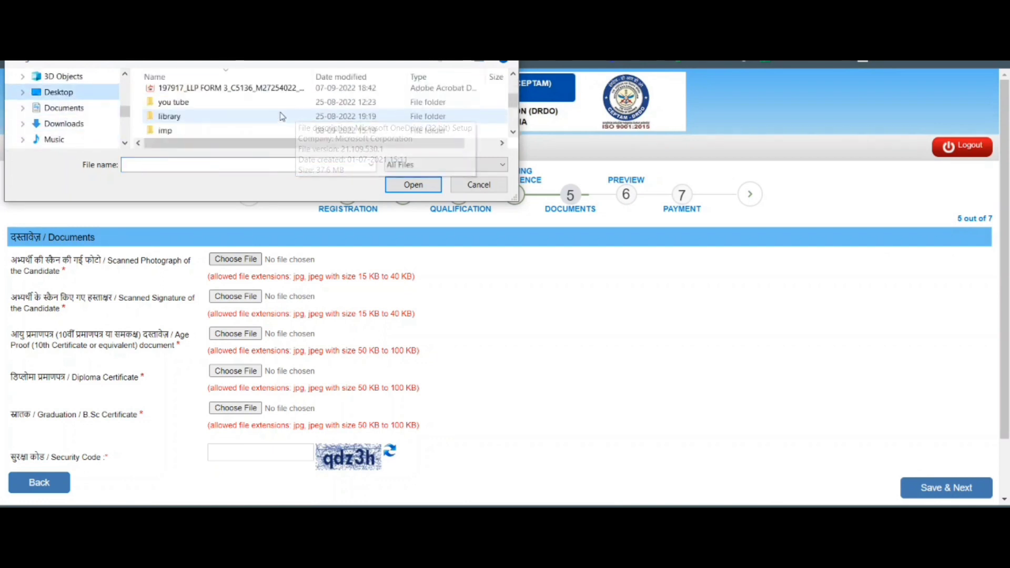
pyautogui.doubleClick(248, 102)
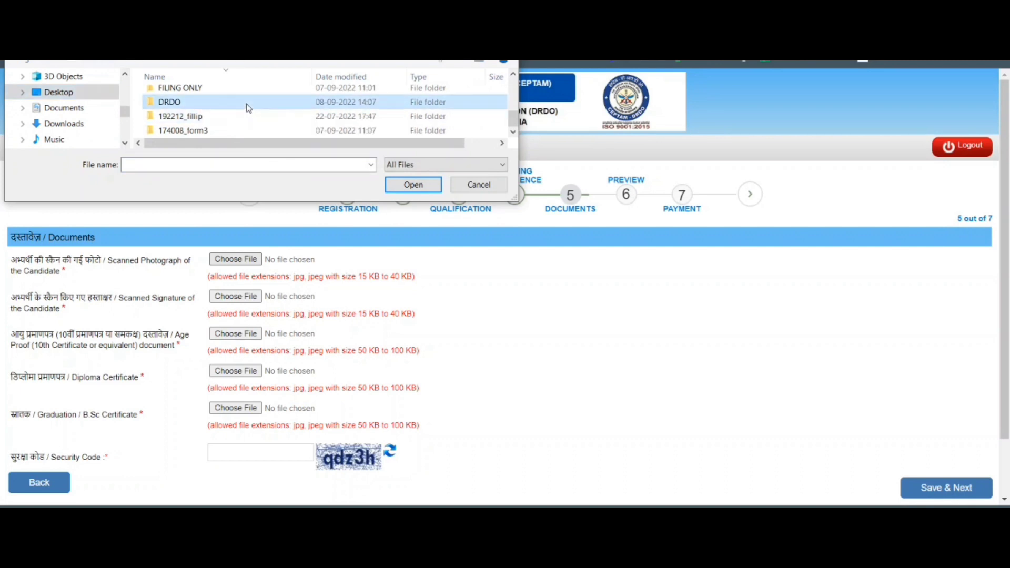
pyautogui.click(198, 129)
pyautogui.click(423, 189)
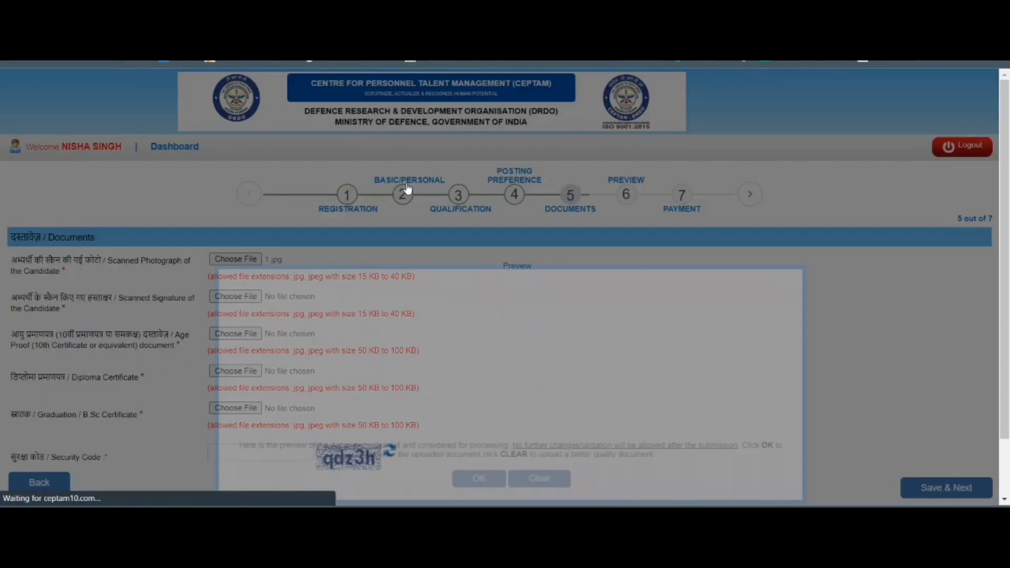
pyautogui.scroll(-2, 485, 491)
pyautogui.click(480, 414)
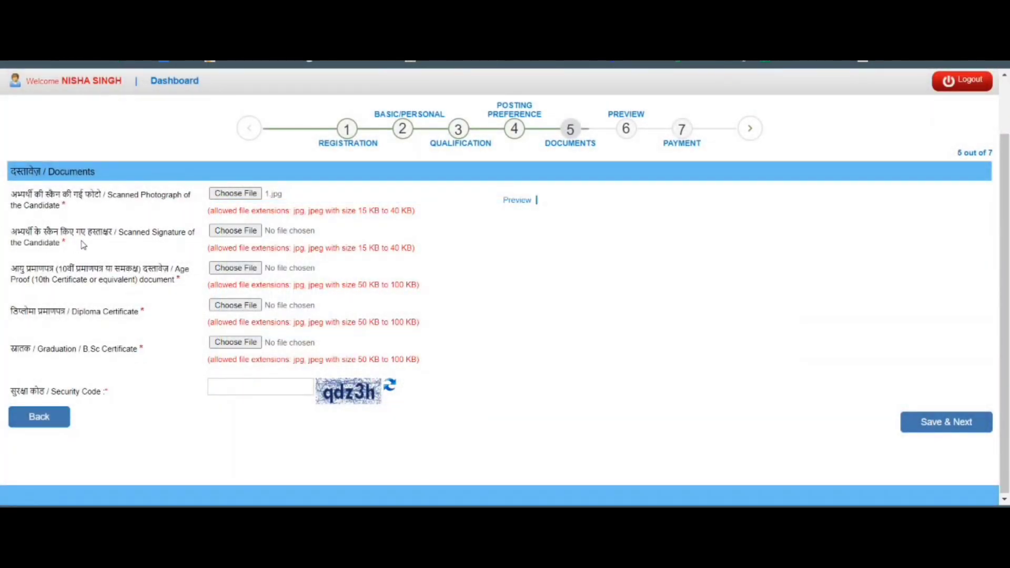
# Try the long-named 2de1a3da image as the scanned signature, which is rejected for size.
pyautogui.click(222, 233)
pyautogui.click(248, 106)
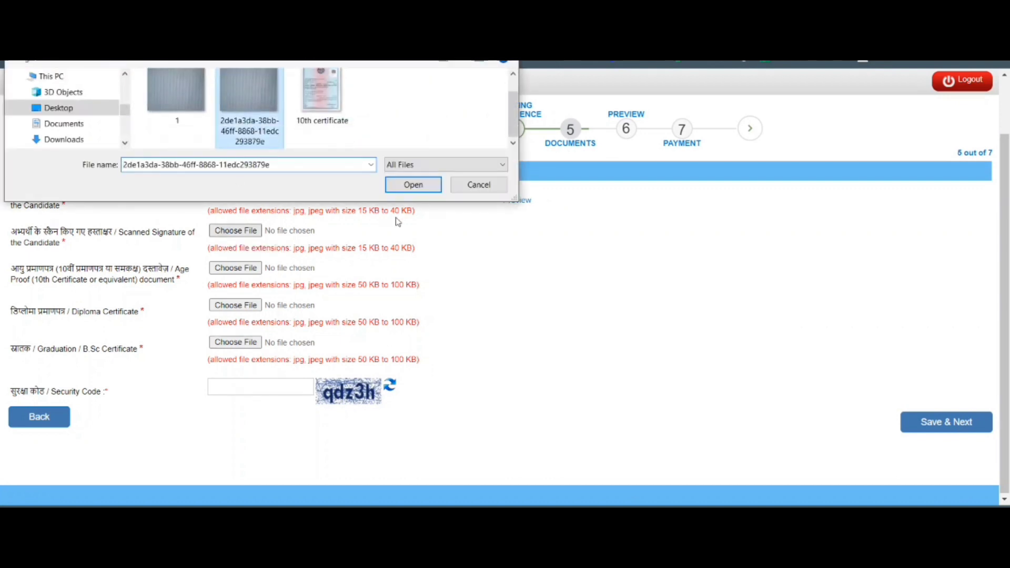
pyautogui.click(413, 184)
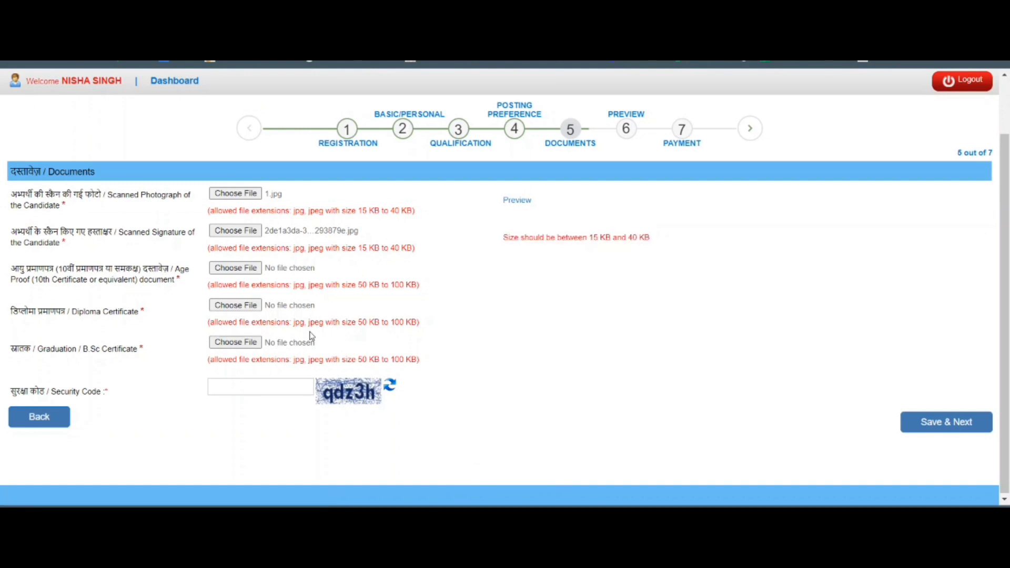
# Attach 1.jpg as the scanned signature instead and accept its preview.
pyautogui.click(223, 234)
pyautogui.click(174, 124)
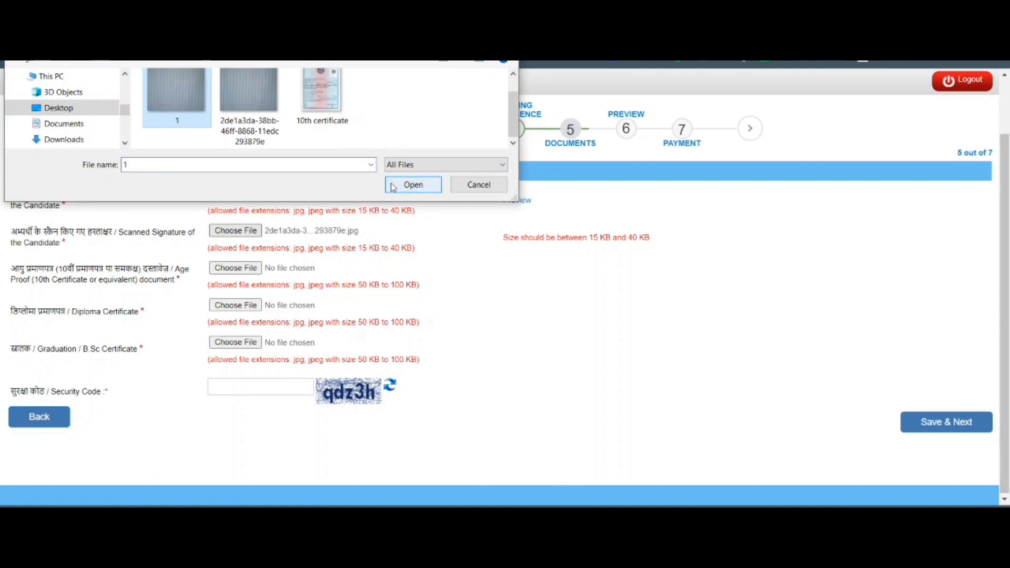
pyautogui.click(505, 10)
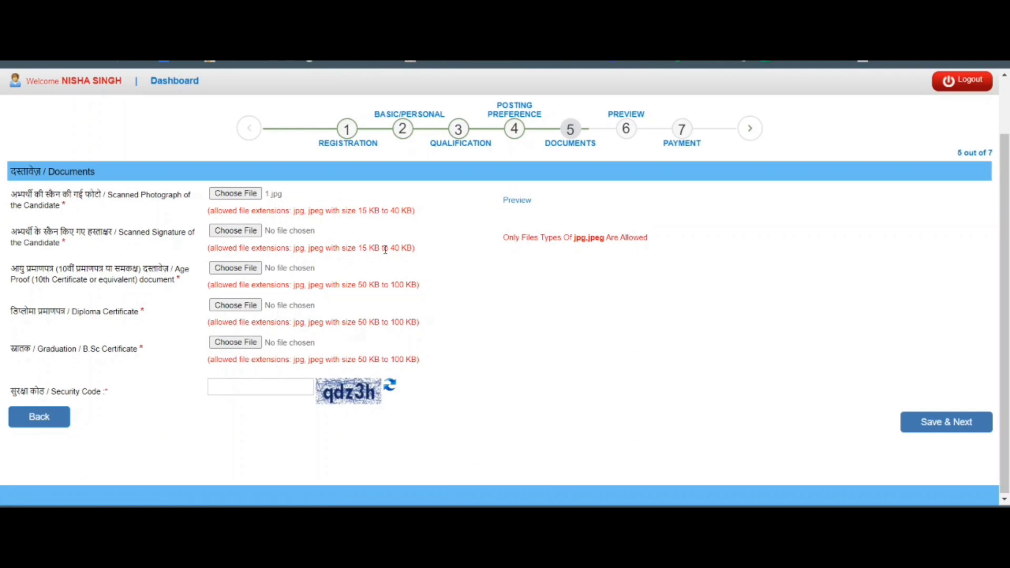
pyautogui.click(232, 231)
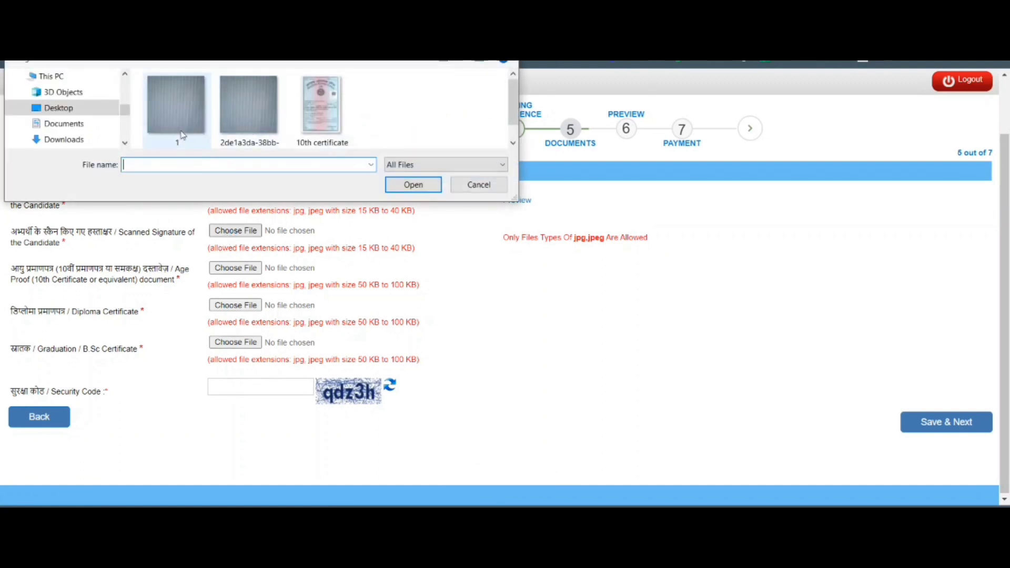
pyautogui.click(176, 106)
pyautogui.click(413, 184)
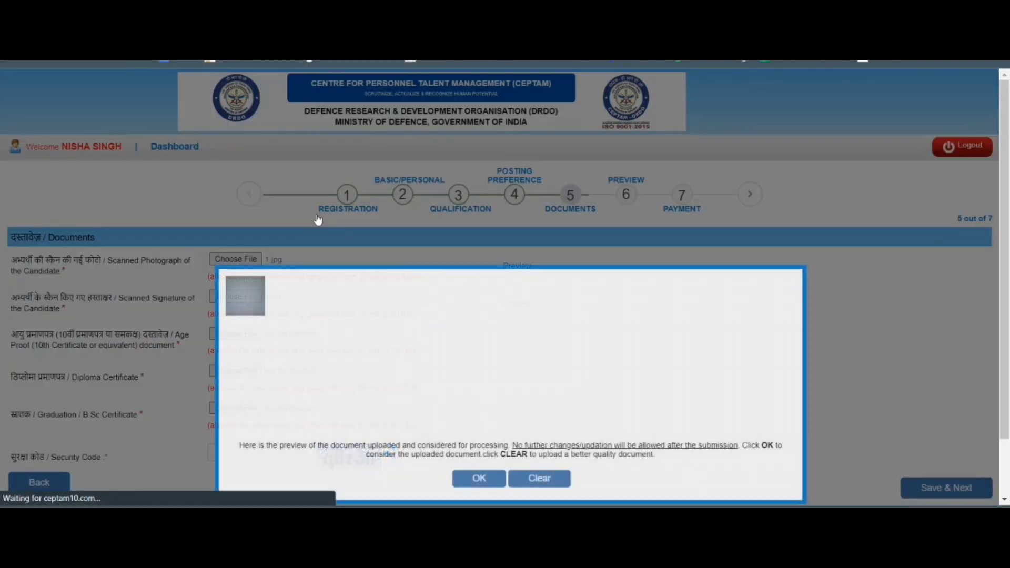
pyautogui.click(479, 478)
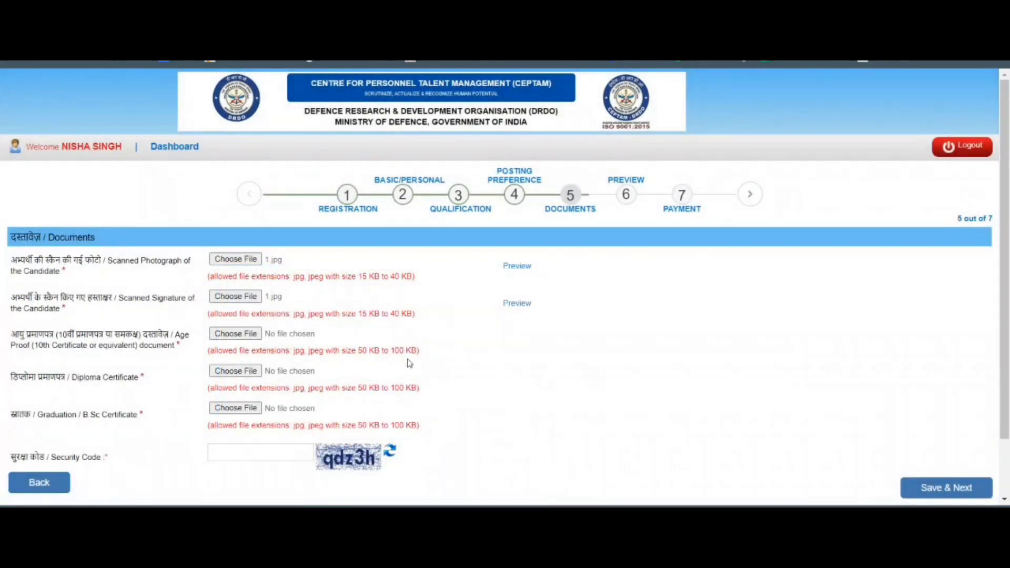
pyautogui.scroll(-1, 263, 315)
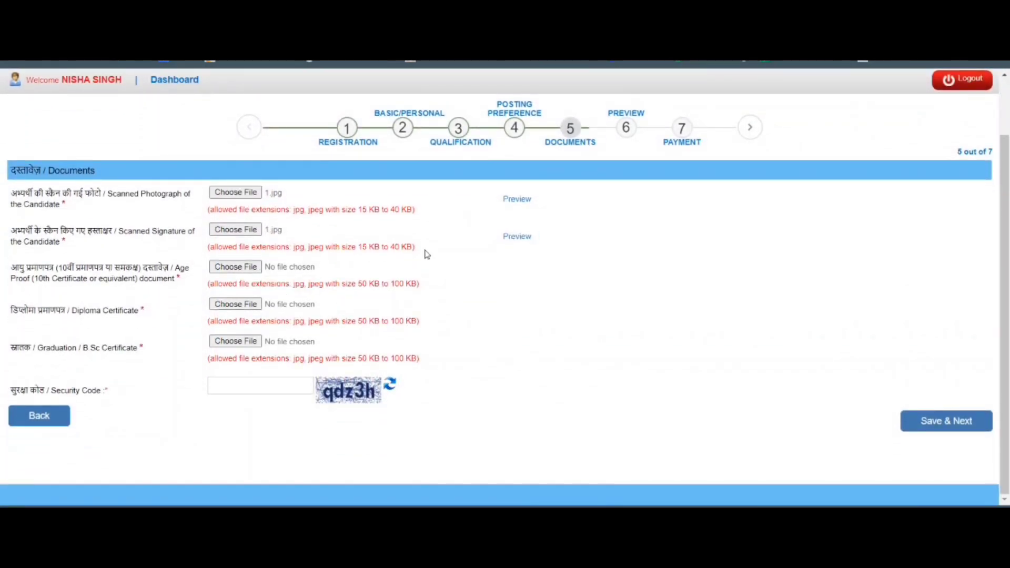
# Attach the long-named 2de1a3da image as the age-proof document and accept its preview.
pyautogui.click(252, 269)
pyautogui.click(249, 105)
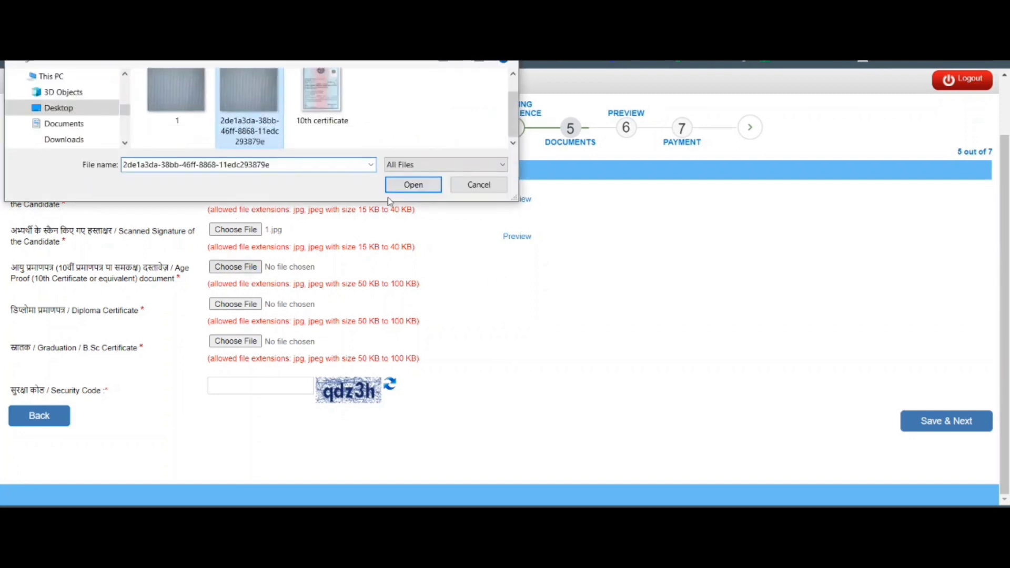
pyautogui.click(413, 185)
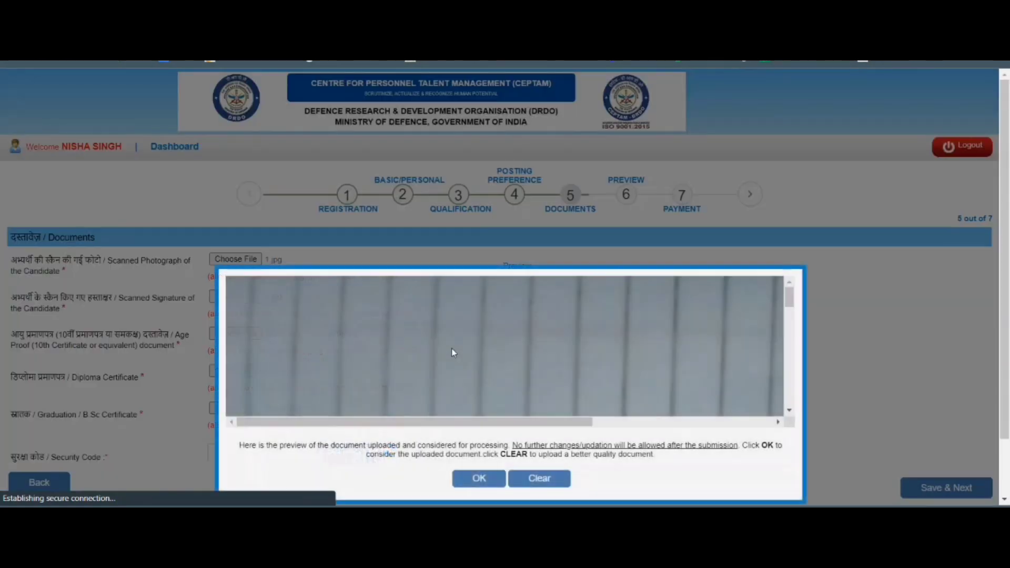
pyautogui.click(480, 479)
pyautogui.scroll(-2, 347, 348)
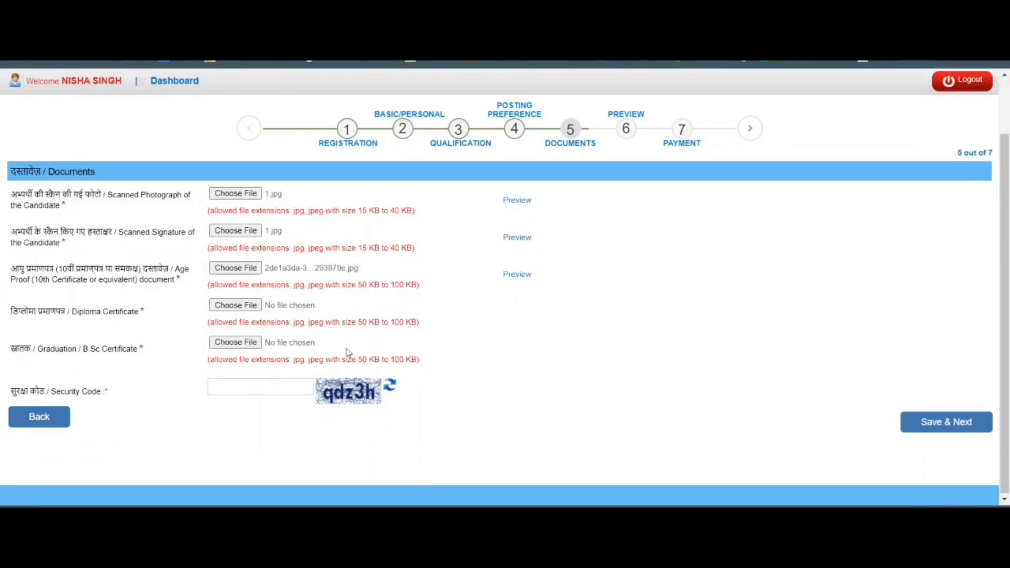
# Choose the same long-named image as the diploma certificate file.
pyautogui.click(232, 310)
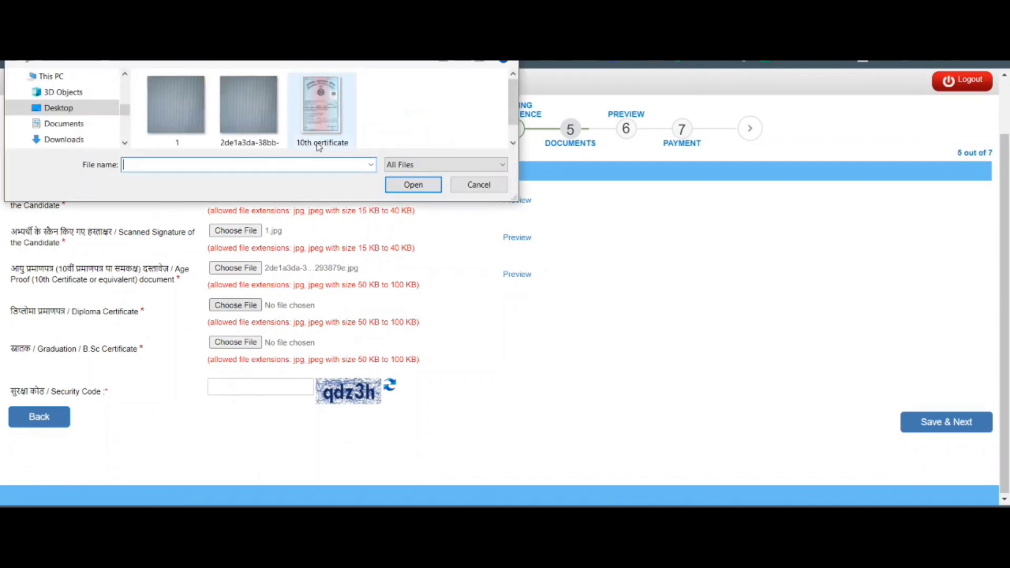
pyautogui.click(249, 94)
pyautogui.click(426, 188)
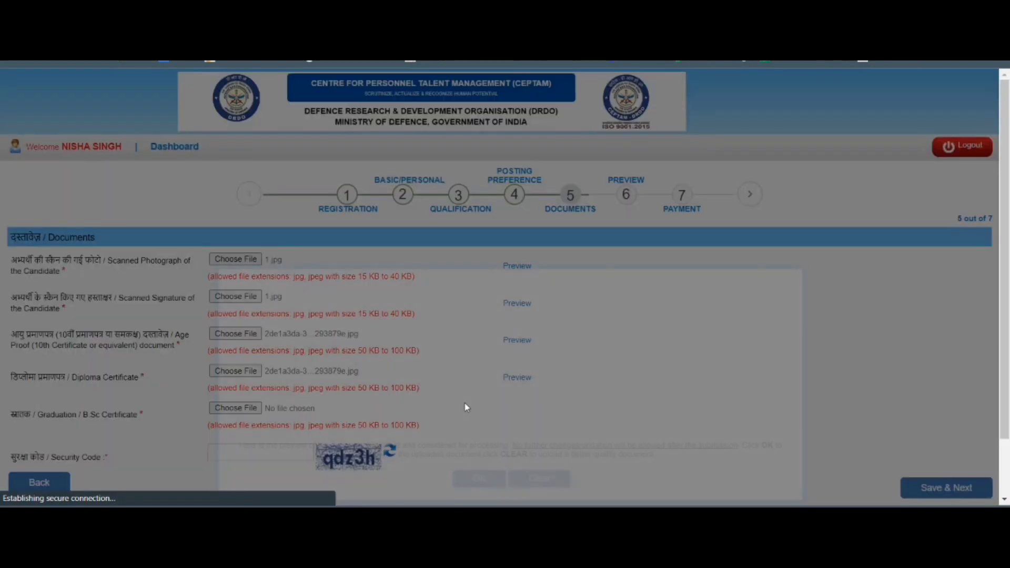
# Accept the diploma preview and attach the long-named 2de1a3da image as the graduation certificate.
pyautogui.click(477, 481)
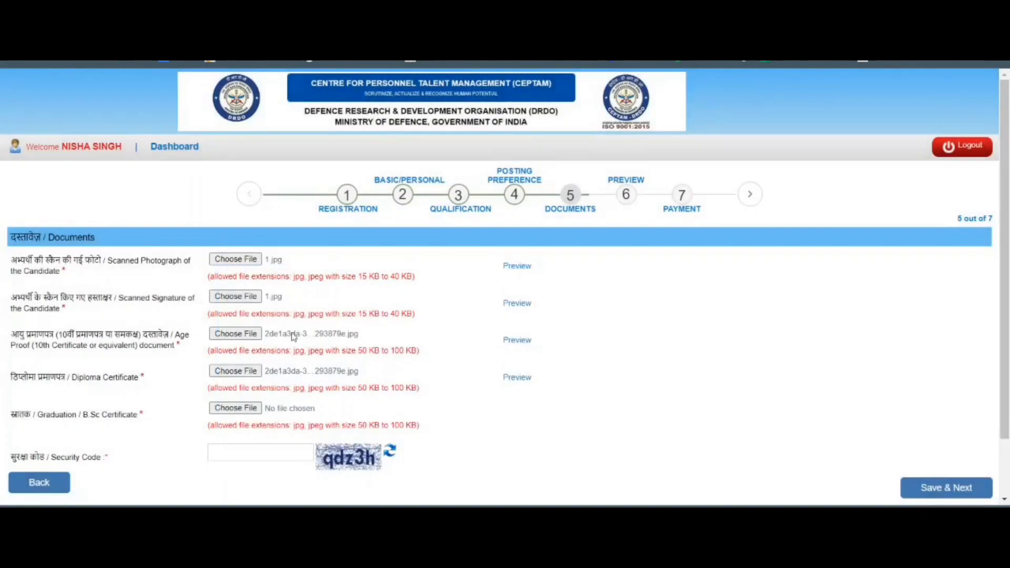
pyautogui.scroll(-1, 67, 365)
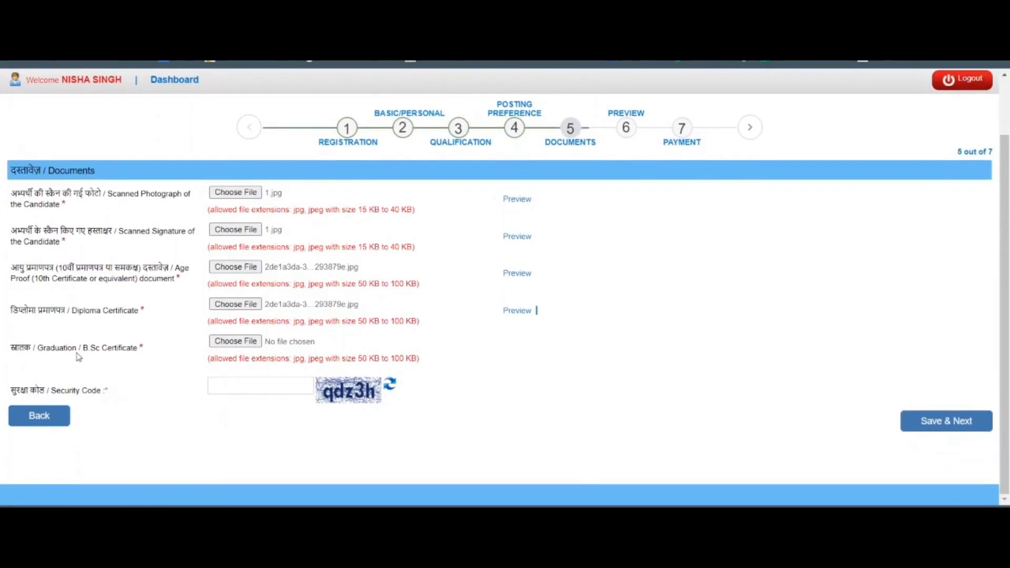
pyautogui.click(239, 341)
pyautogui.click(249, 100)
pyautogui.click(436, 193)
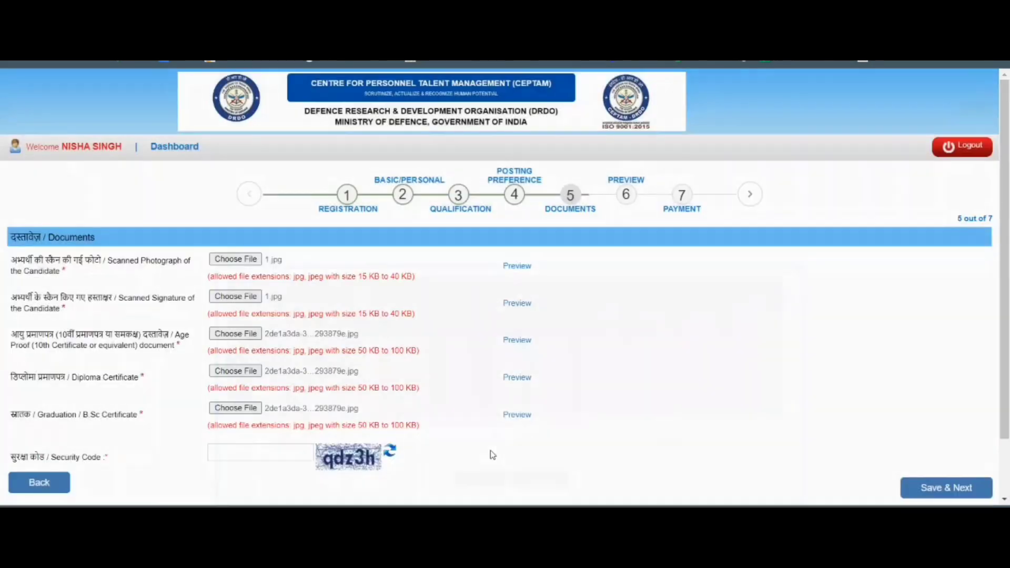
pyautogui.scroll(-1, 402, 470)
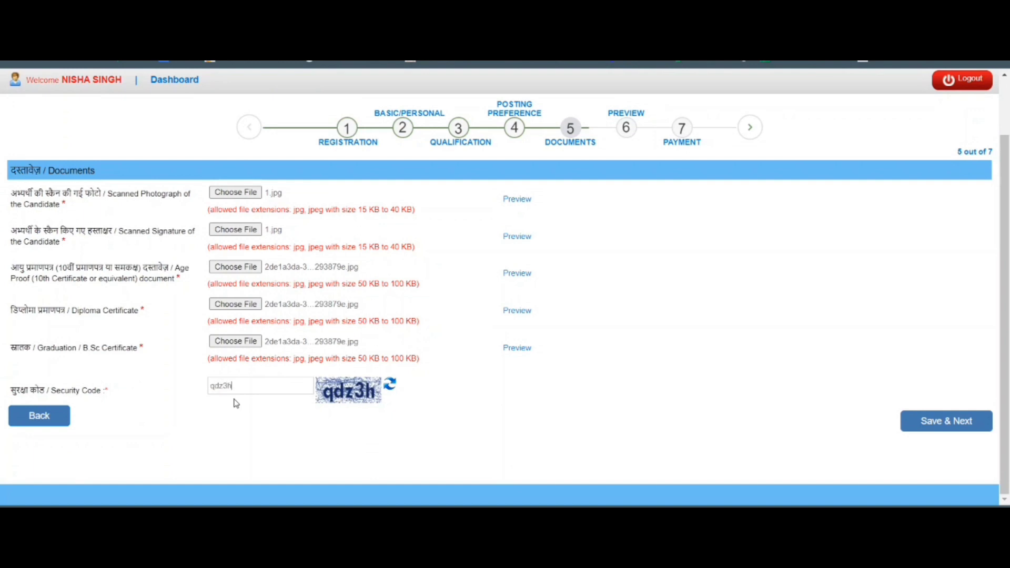
# Save & Next on the documents step and OK the 'uploaded documents are correct?' prompt.
pyautogui.click(931, 423)
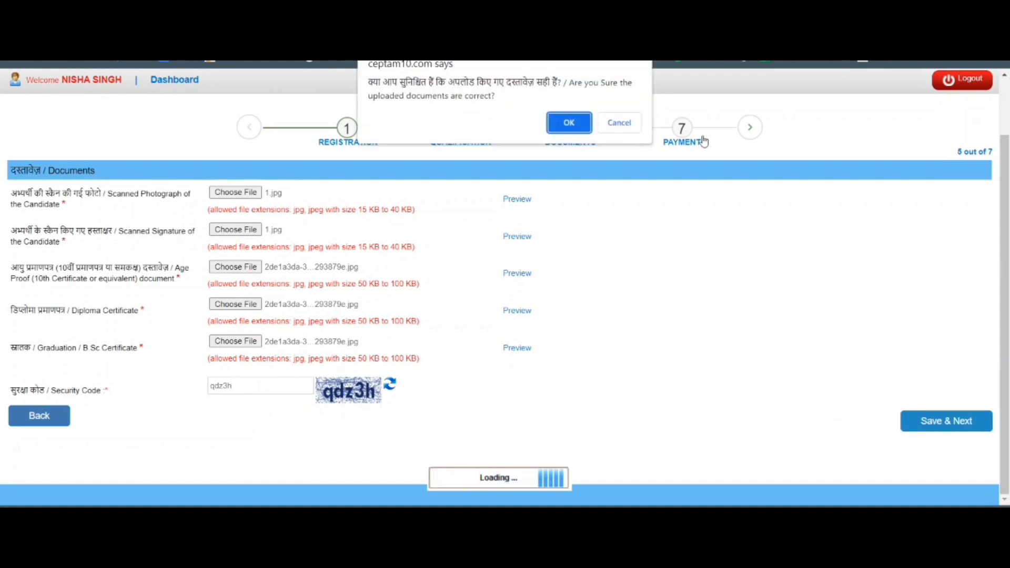
pyautogui.click(568, 123)
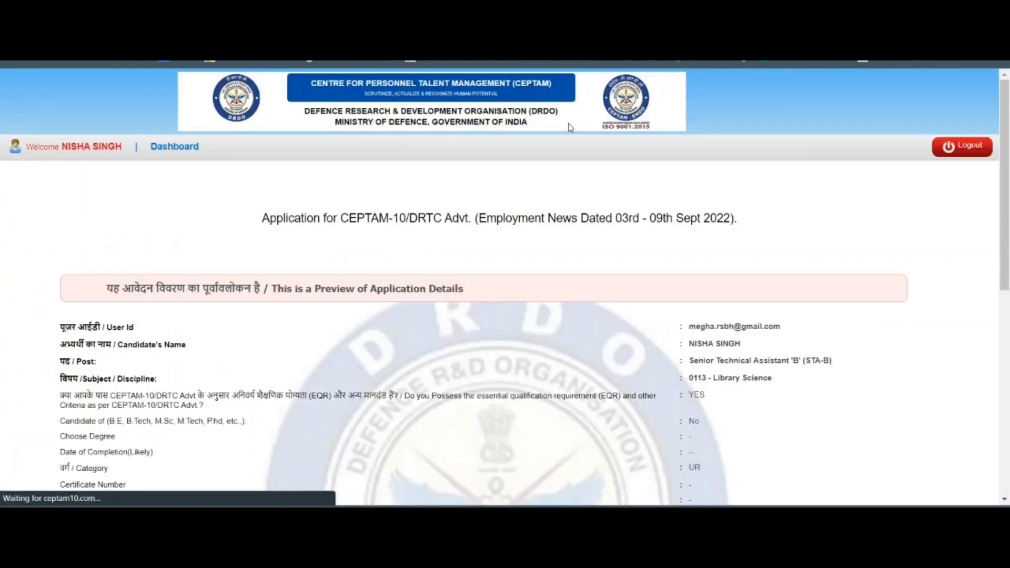
pyautogui.scroll(-3, 970, 310)
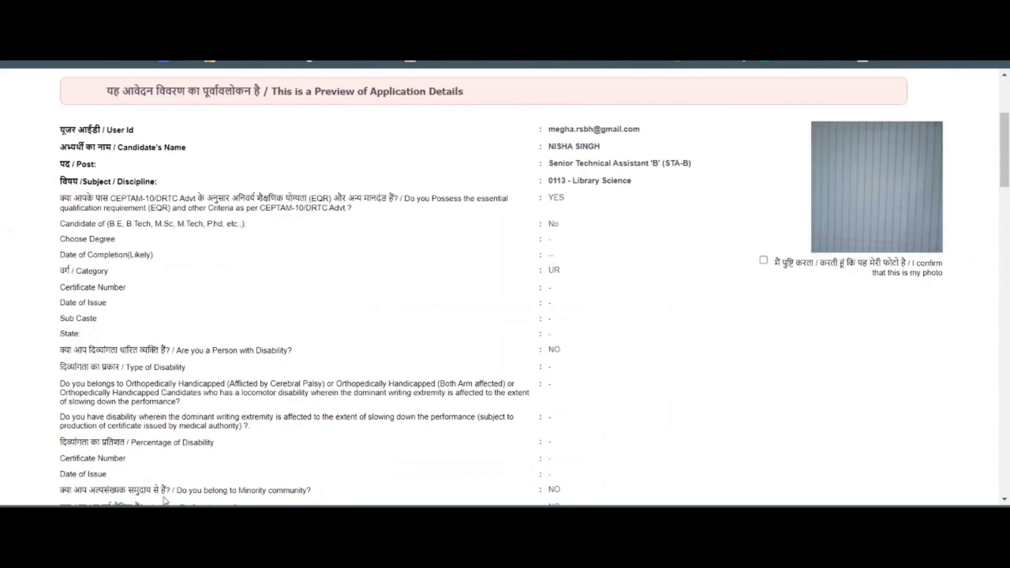
pyautogui.scroll(2, 970, 311)
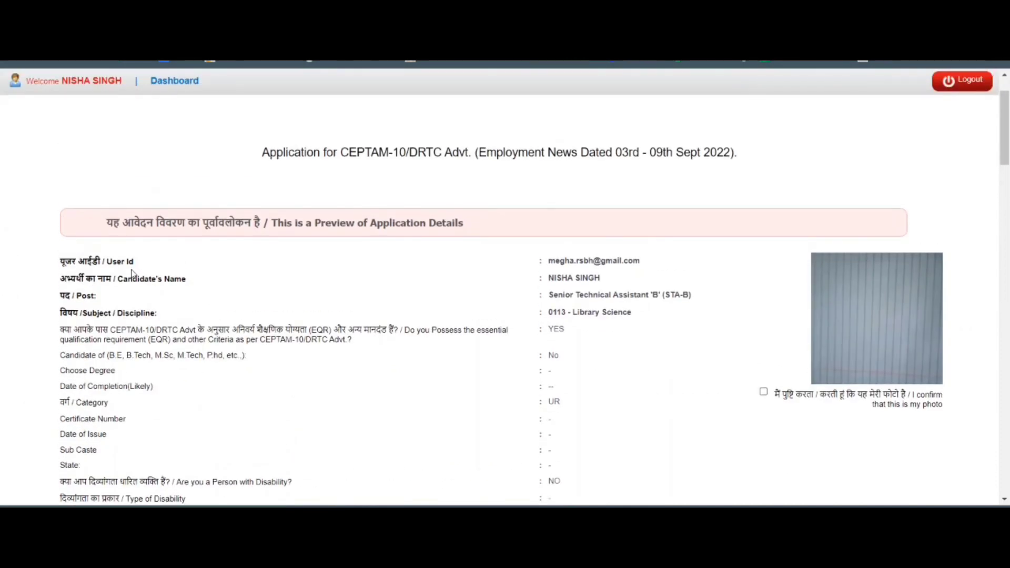
pyautogui.moveTo(127, 262); pyautogui.dragTo(480, 258)
pyautogui.scroll(-1, 655, 231)
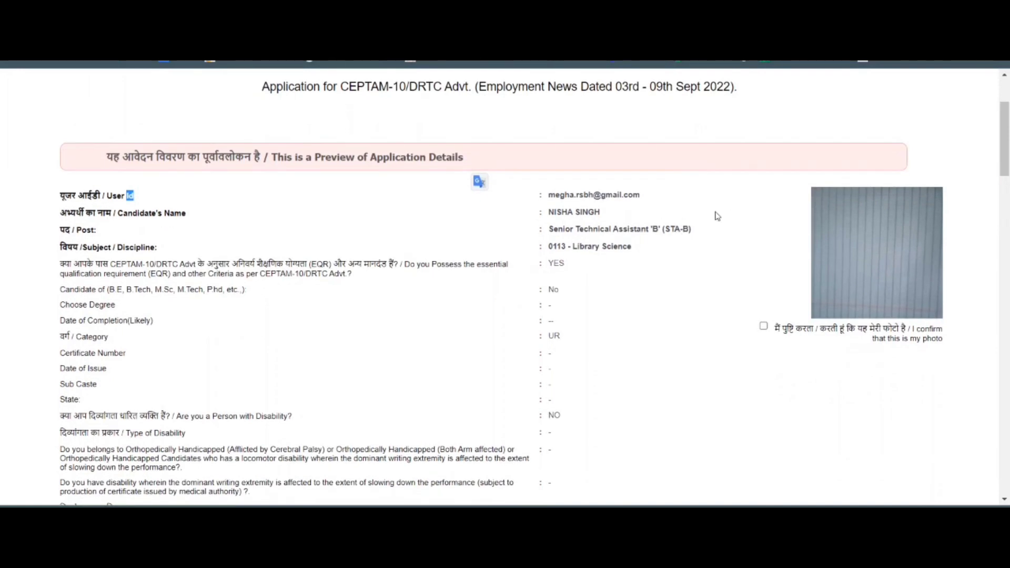
pyautogui.scroll(-1, 599, 273)
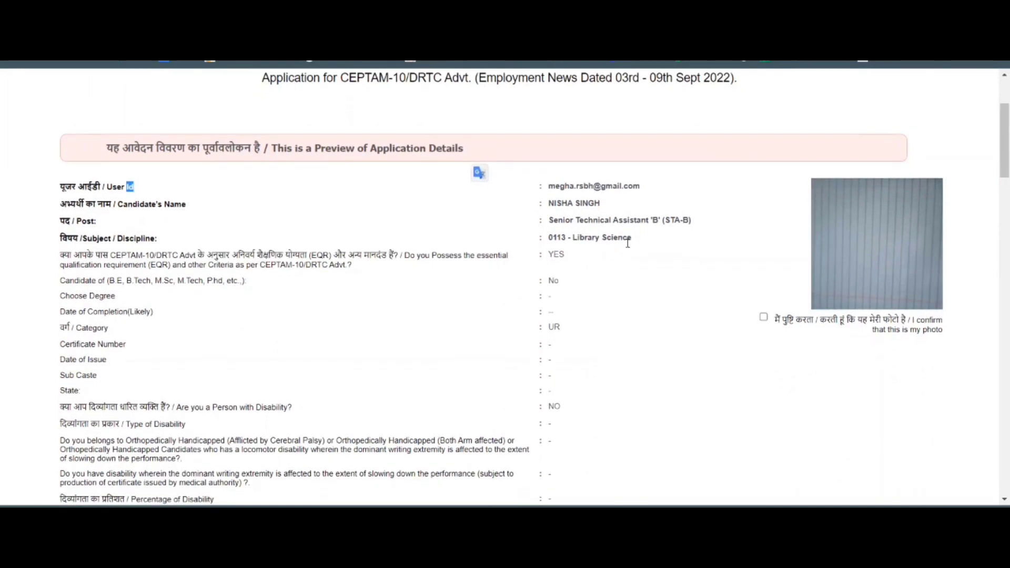
pyautogui.scroll(-15, 466, 370)
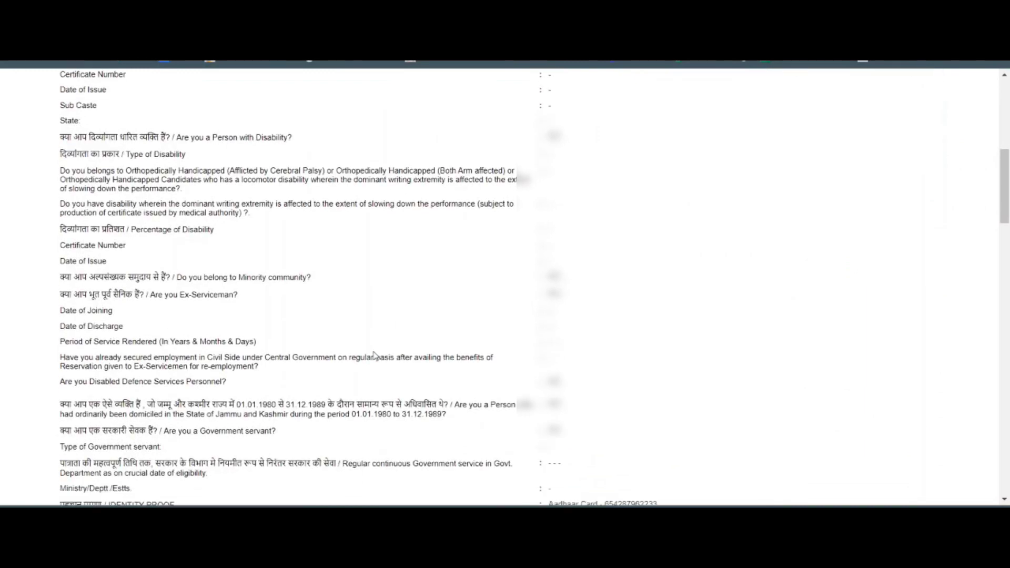
pyautogui.scroll(-7, 466, 370)
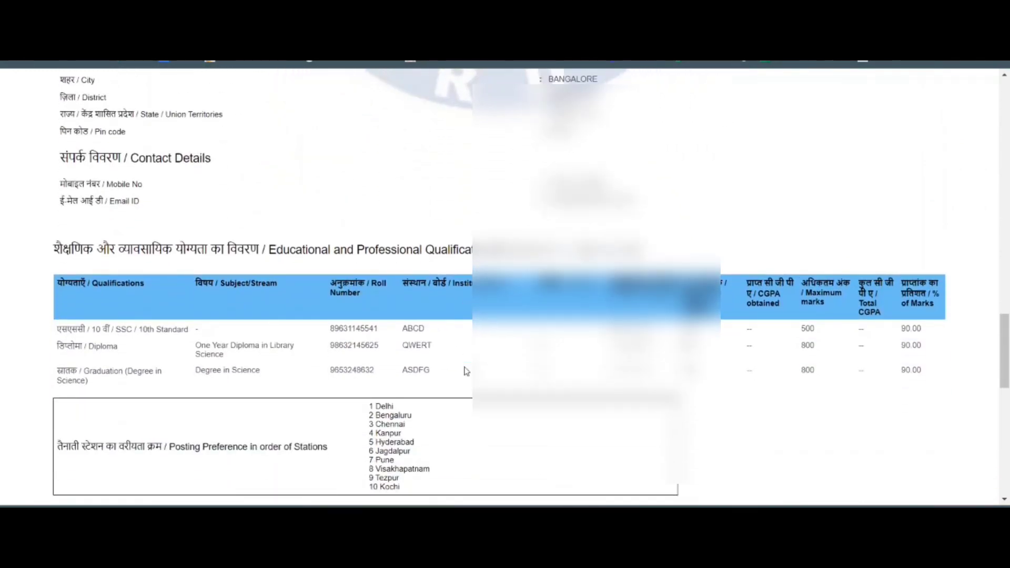
pyautogui.scroll(20, 467, 370)
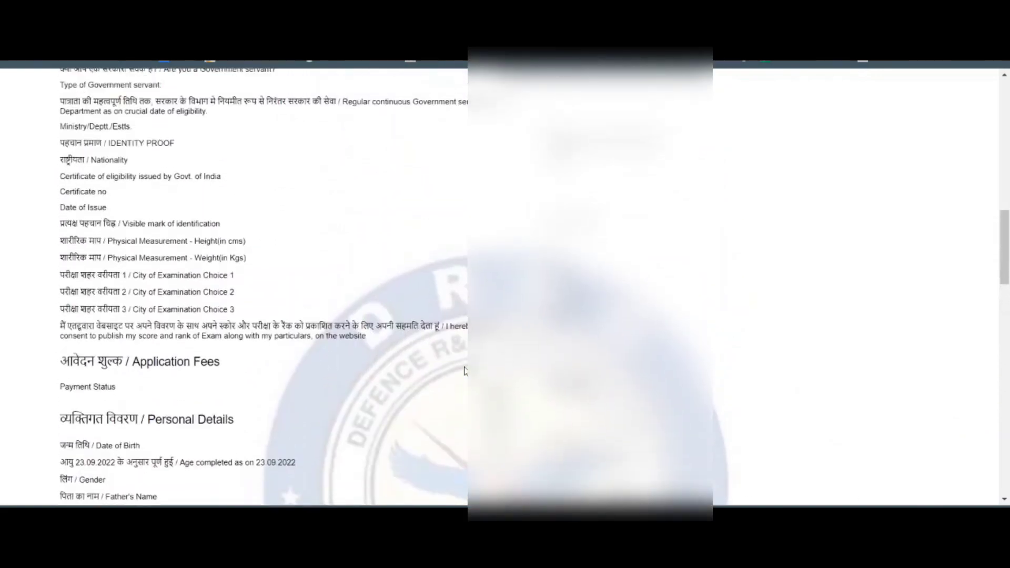
pyautogui.scroll(-15, 466, 377)
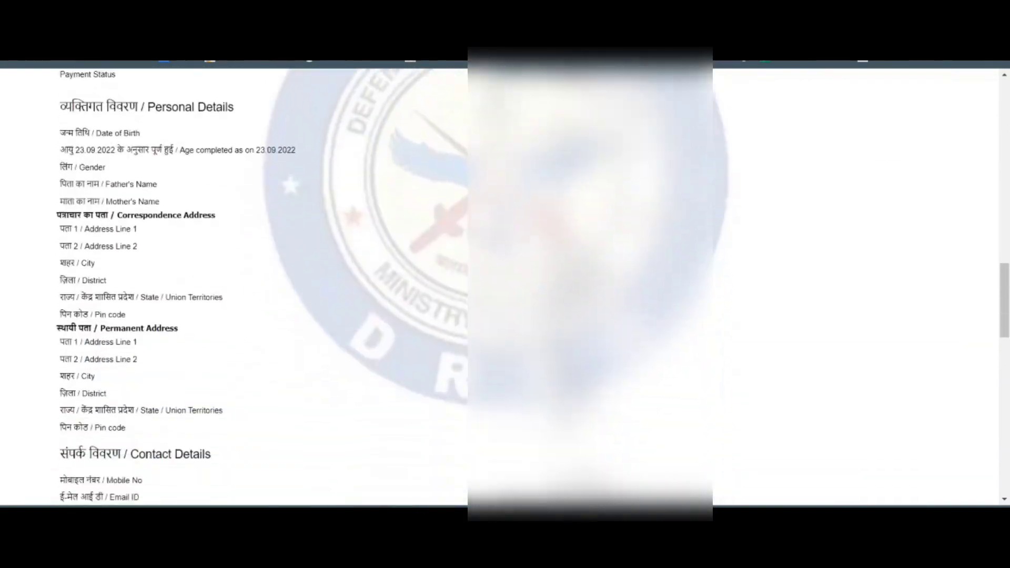
pyautogui.scroll(10, 467, 377)
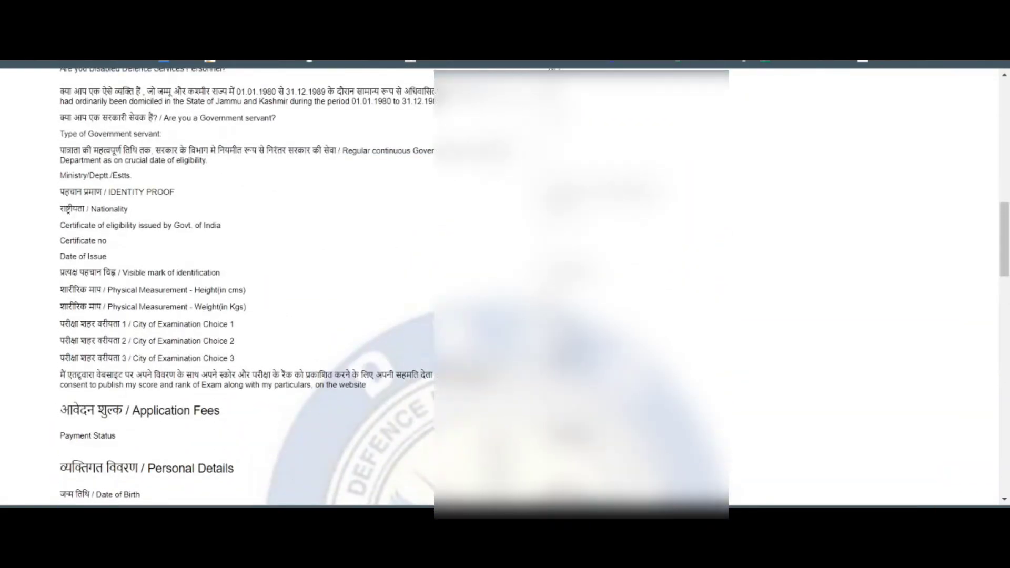
pyautogui.scroll(-6, 466, 377)
pyautogui.moveTo(1006, 279); pyautogui.dragTo(1006, 442)
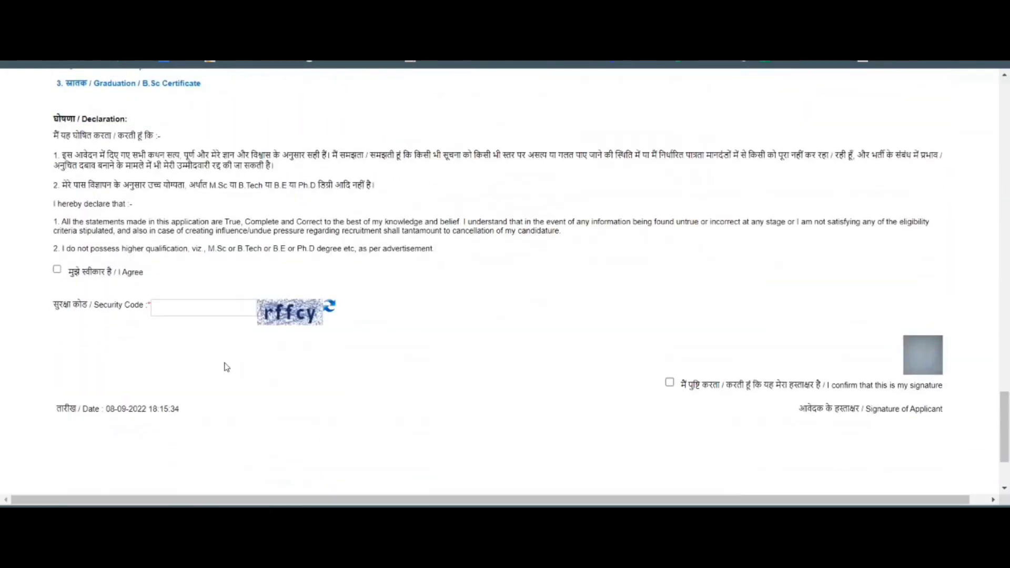
# Tick the I Agree declaration on the application preview and scroll down to Final Submit.
pyautogui.scroll(5, 247, 356)
pyautogui.scroll(-5, 248, 355)
pyautogui.click(58, 271)
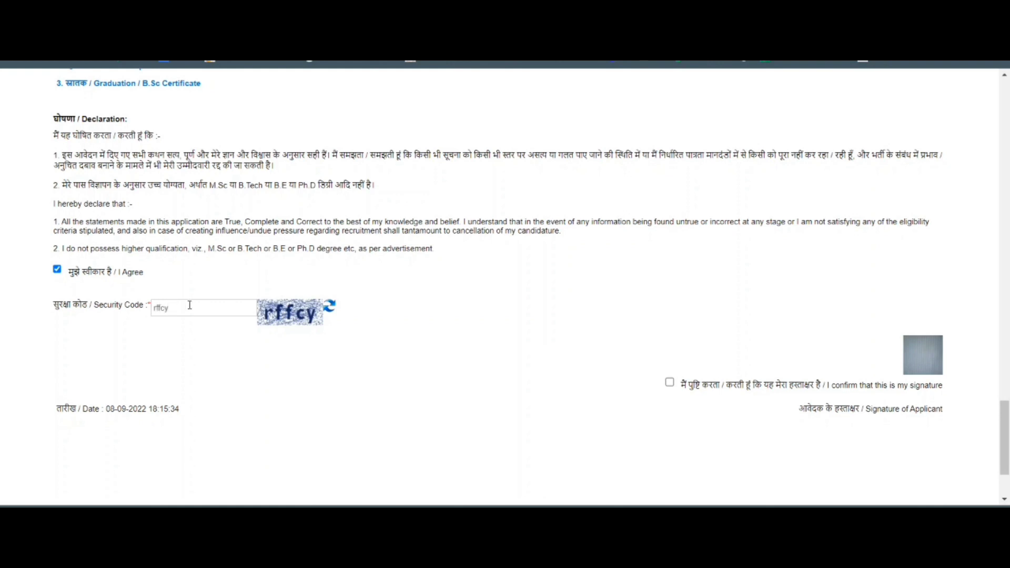
pyautogui.scroll(-2, 884, 352)
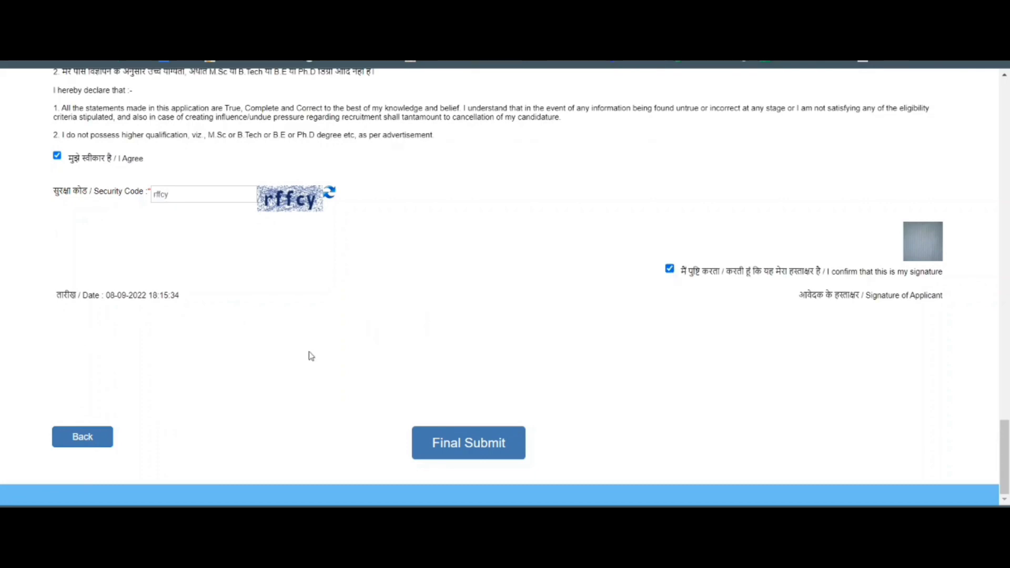
pyautogui.scroll(2, 400, 410)
pyautogui.scroll(-2, 525, 417)
pyautogui.scroll(4, 539, 425)
pyautogui.scroll(15, 538, 425)
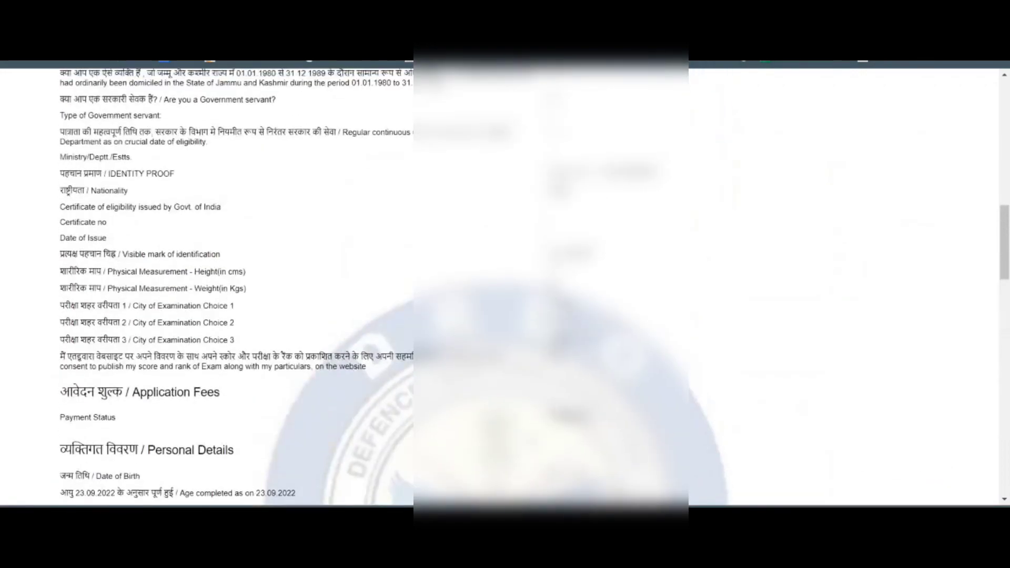
pyautogui.scroll(5, 505, 284)
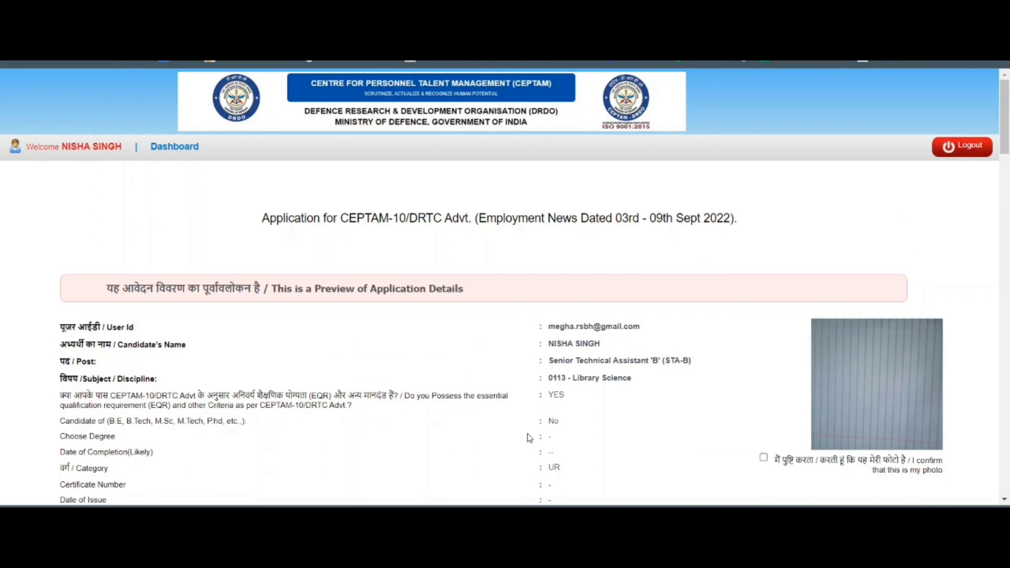
pyautogui.scroll(-6, 529, 438)
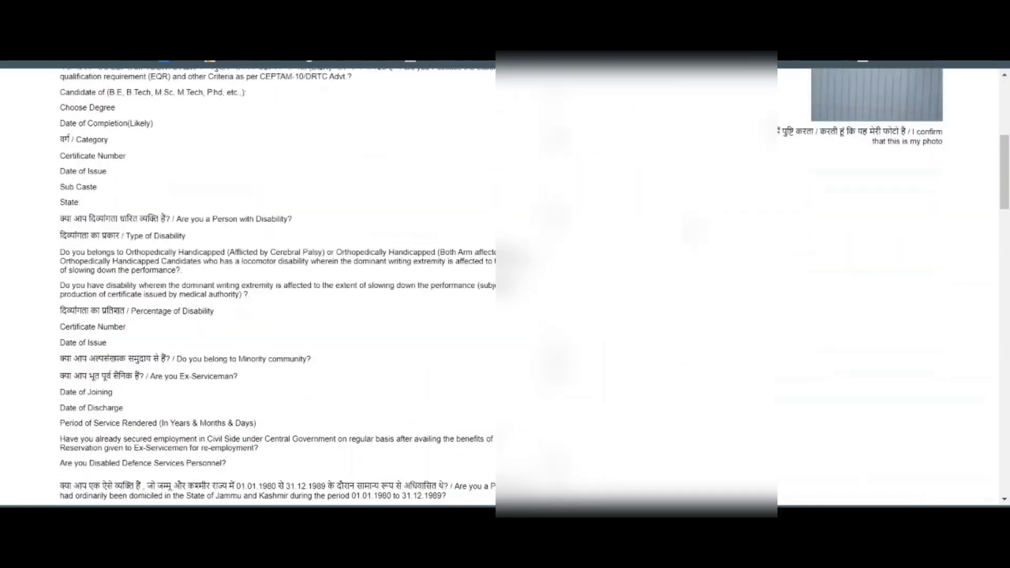
pyautogui.scroll(-18, 505, 287)
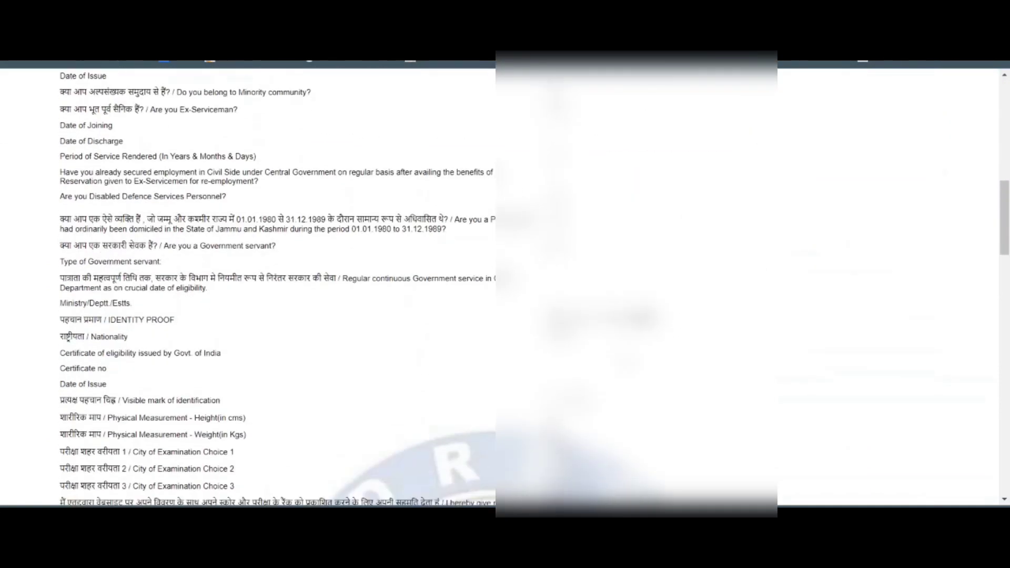
pyautogui.scroll(-15, 667, 422)
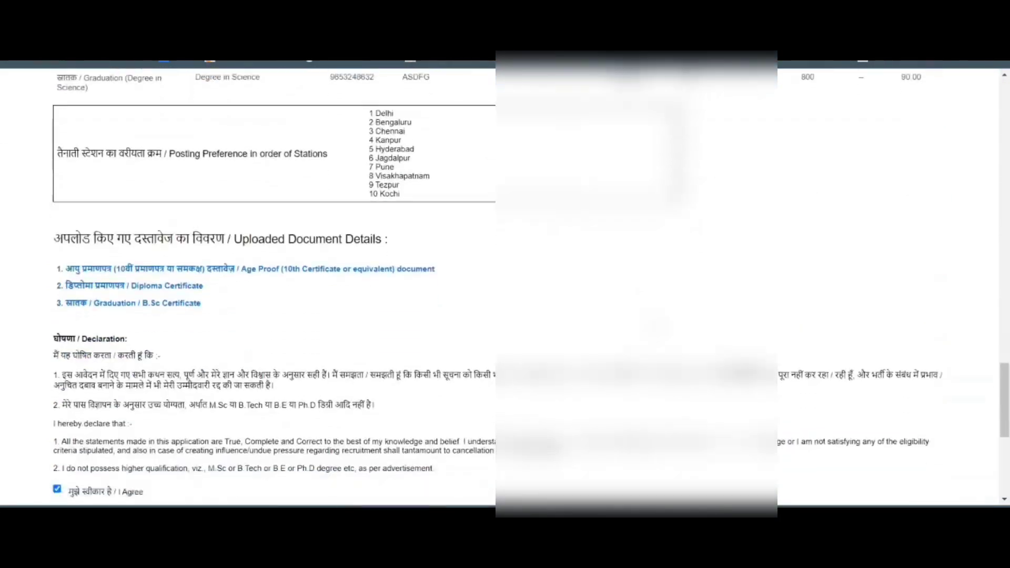
pyautogui.scroll(-1, 511, 438)
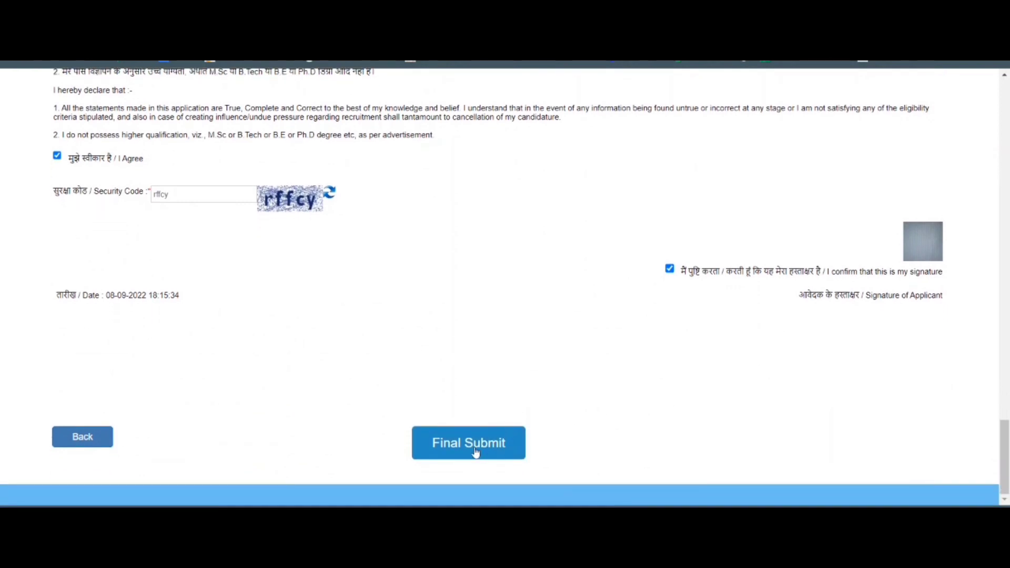
# Final-submit the CEPTAM-10/DRTC application and confirm that it can no longer be edited.
pyautogui.click(474, 453)
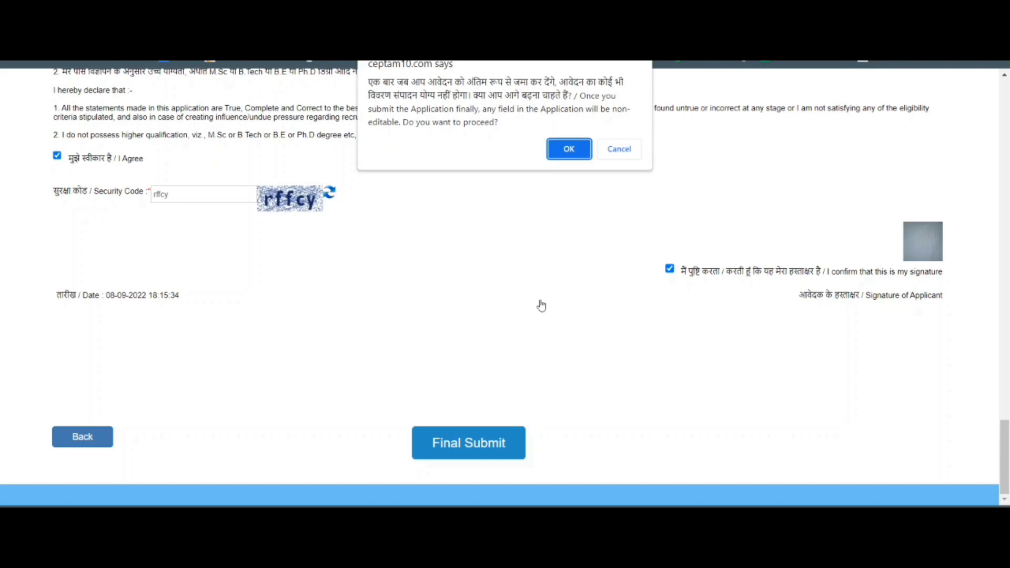
pyautogui.click(562, 150)
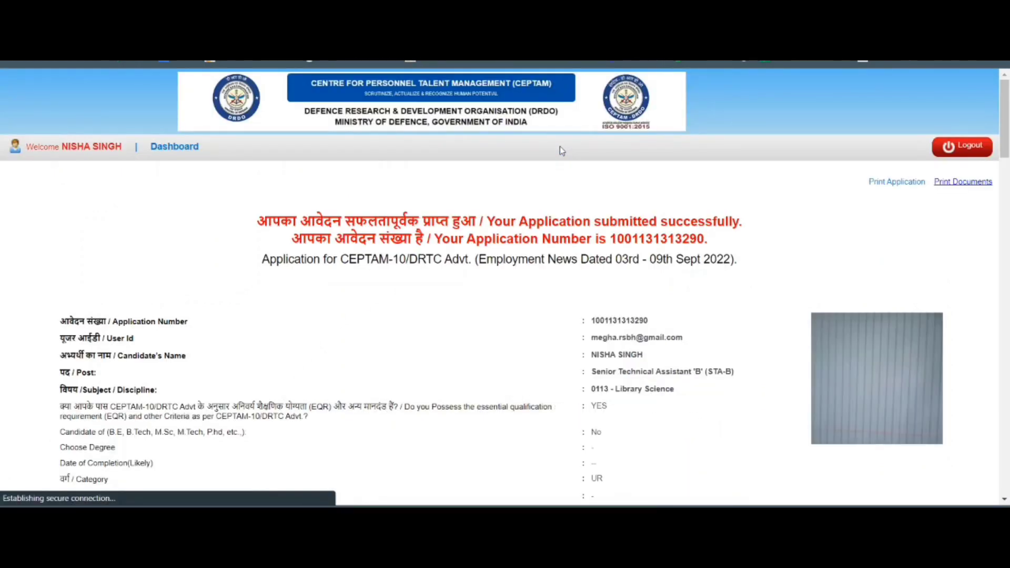
# Highlight the Application Number line on the success page and review the submitted STA-B application details.
pyautogui.scroll(-3, 559, 146)
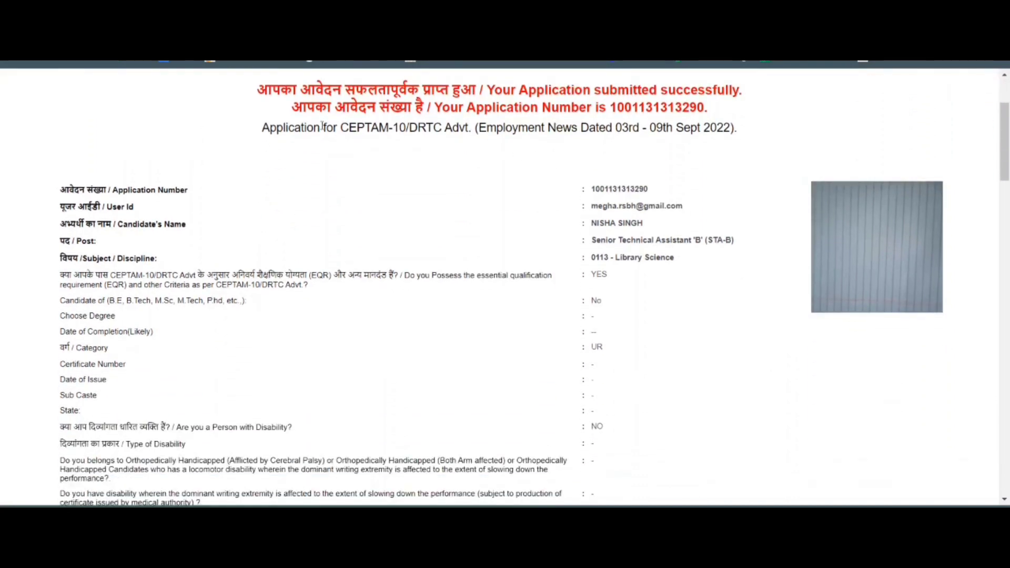
pyautogui.scroll(2, 322, 127)
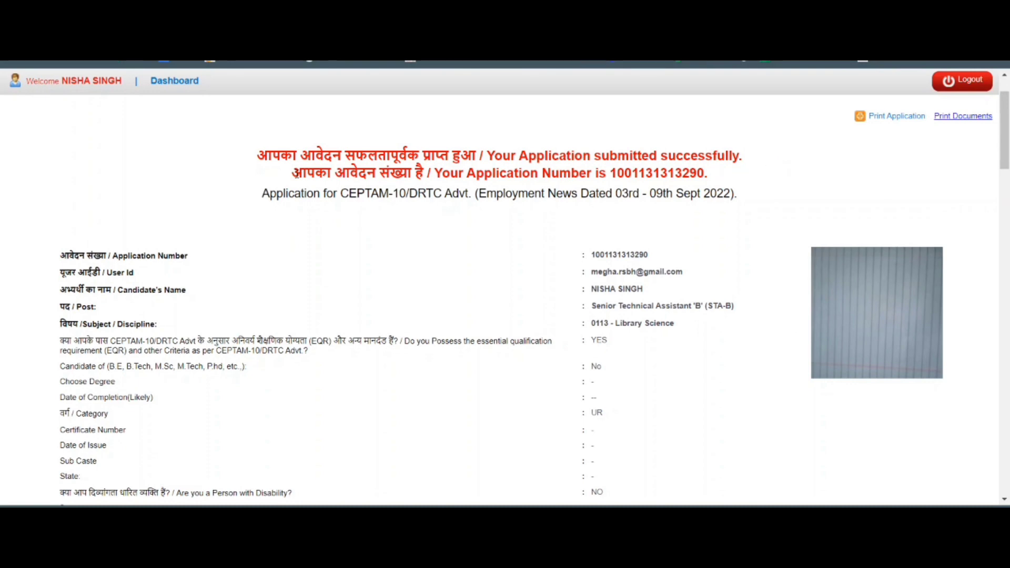
pyautogui.moveTo(293, 173); pyautogui.dragTo(576, 173)
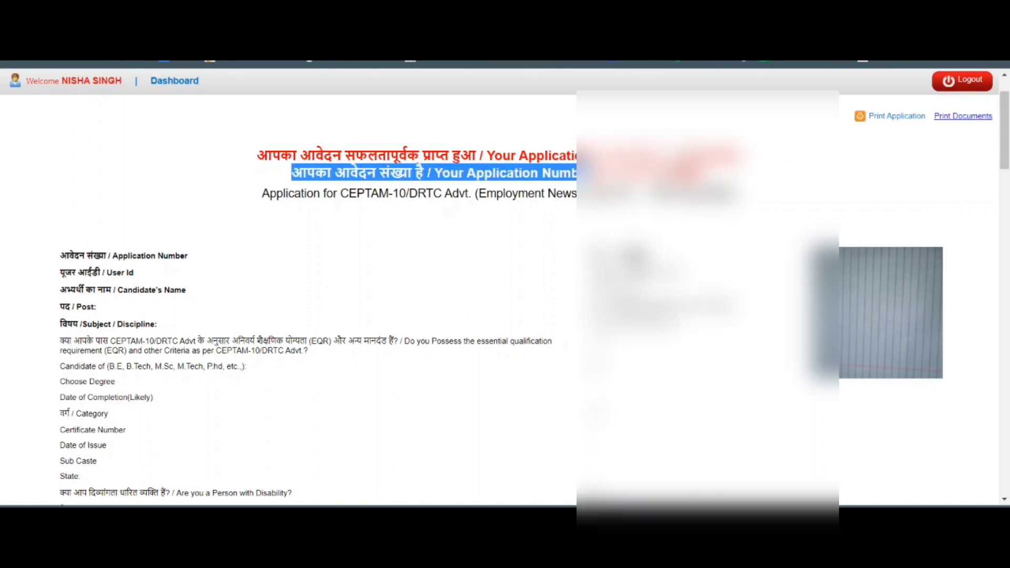
pyautogui.scroll(-15, 315, 289)
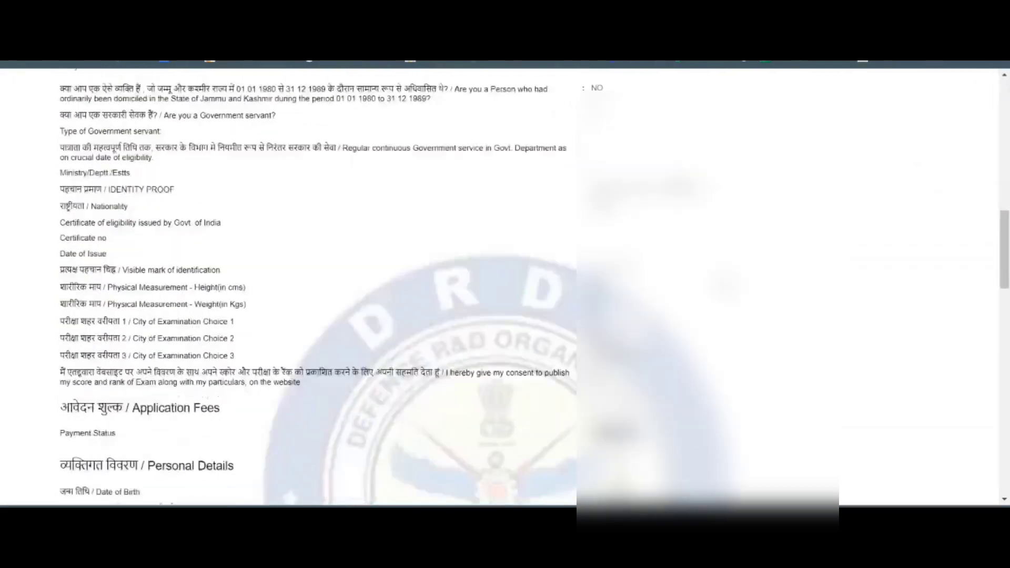
pyautogui.scroll(-18, 735, 258)
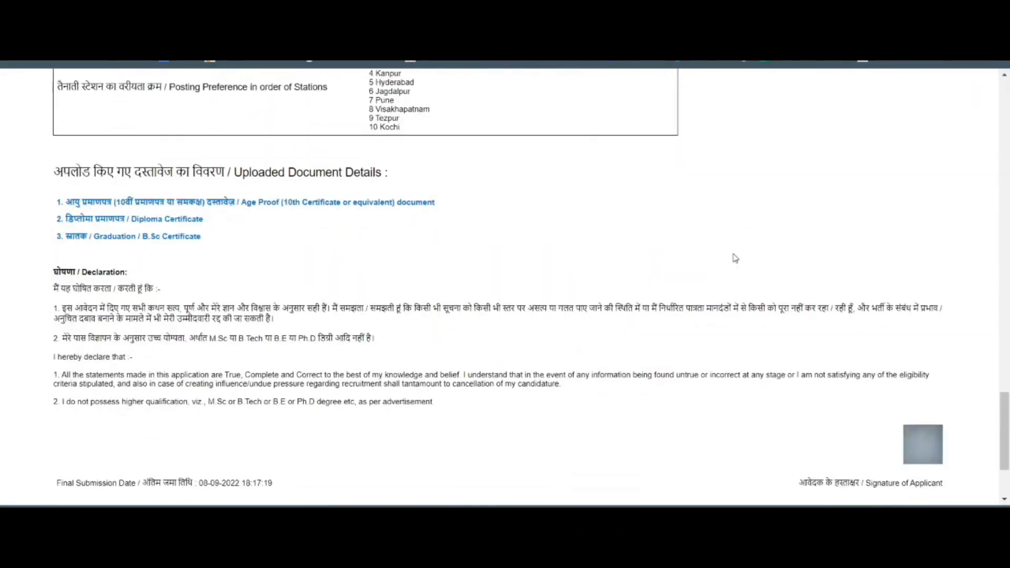
pyautogui.scroll(-3, 735, 258)
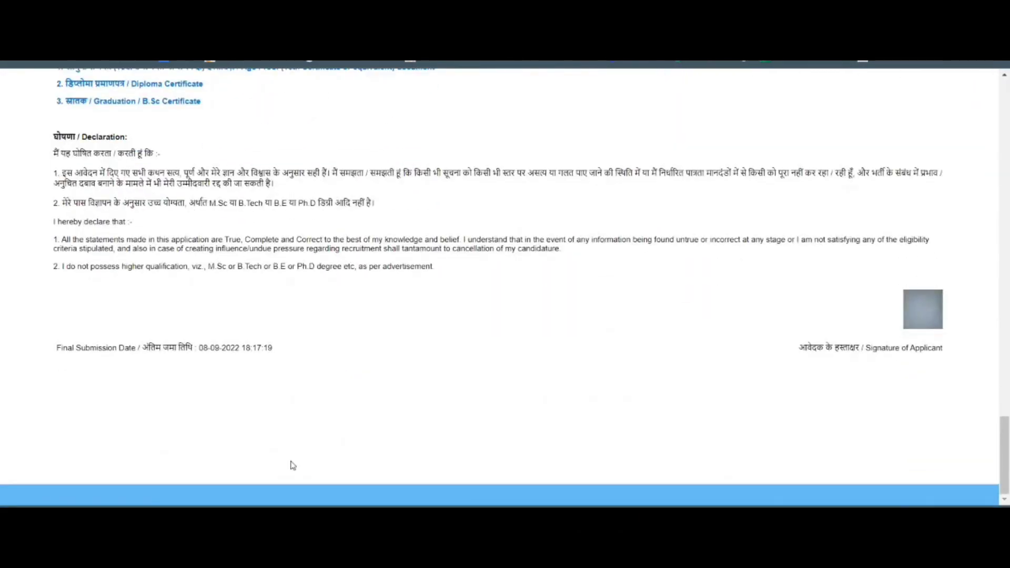
pyautogui.press('Home')
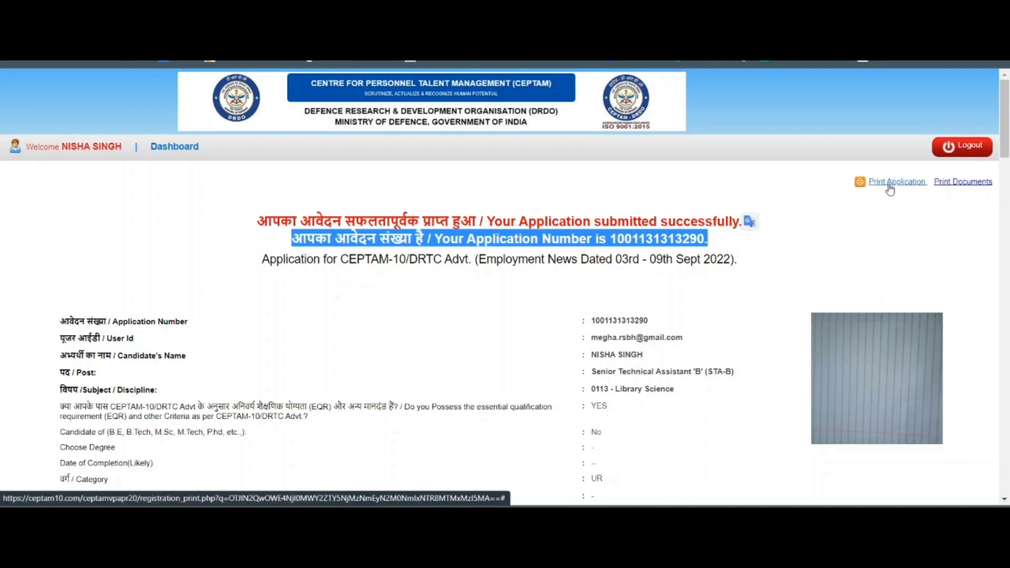
pyautogui.scroll(-1, 590, 294)
pyautogui.scroll(1, 591, 294)
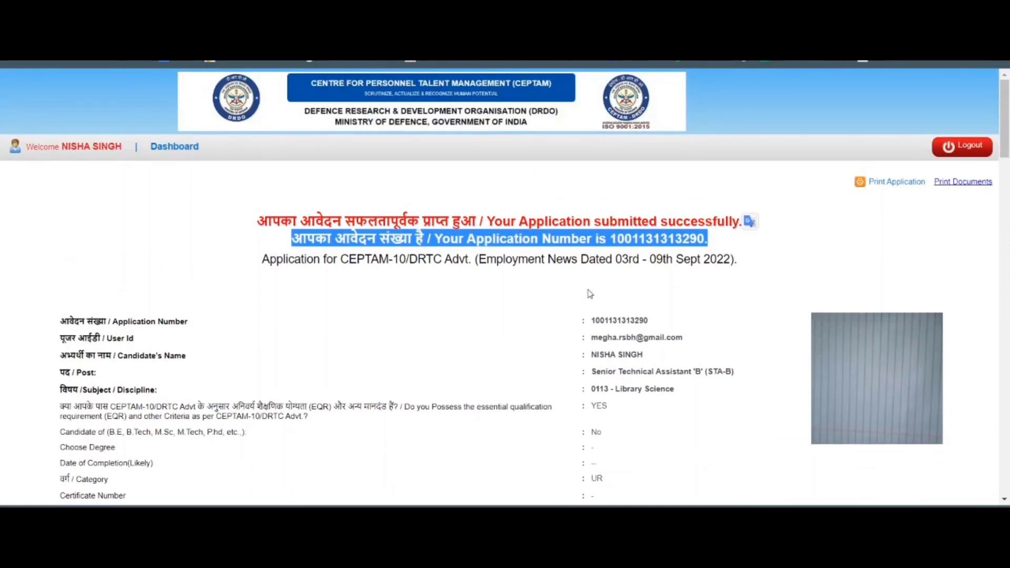
pyautogui.scroll(-6, 646, 271)
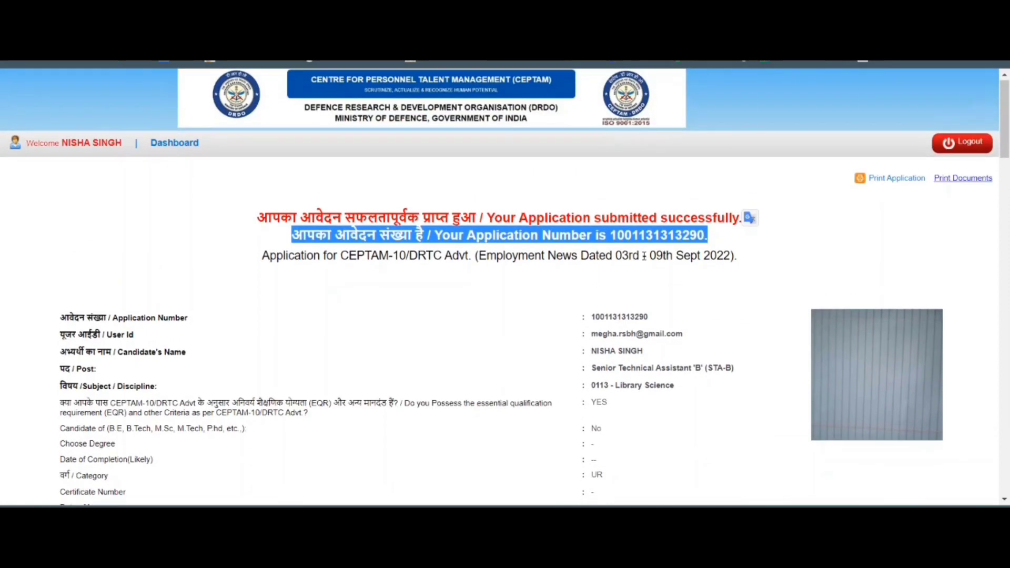
pyautogui.scroll(-1, 647, 271)
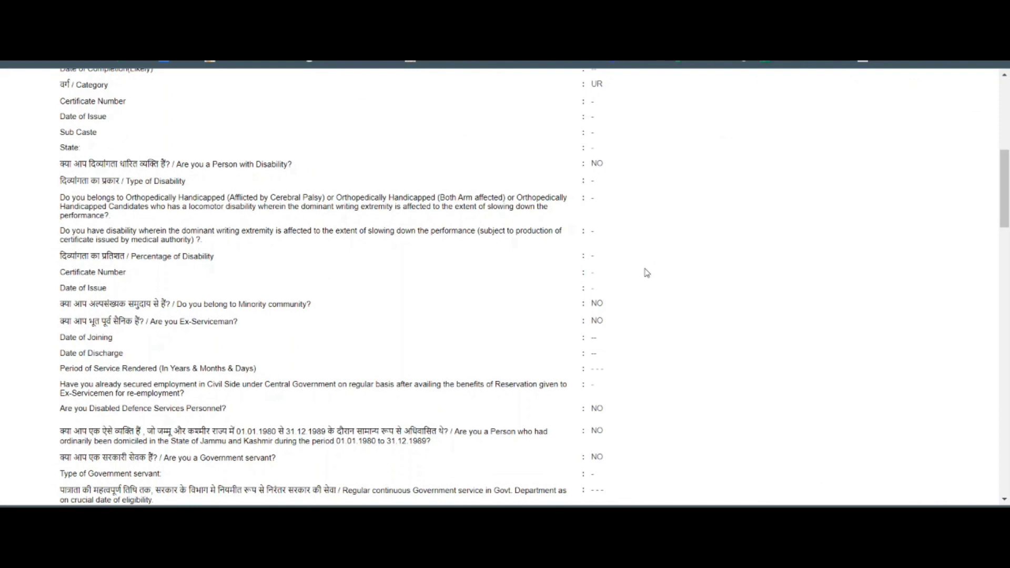
pyautogui.scroll(2, 644, 251)
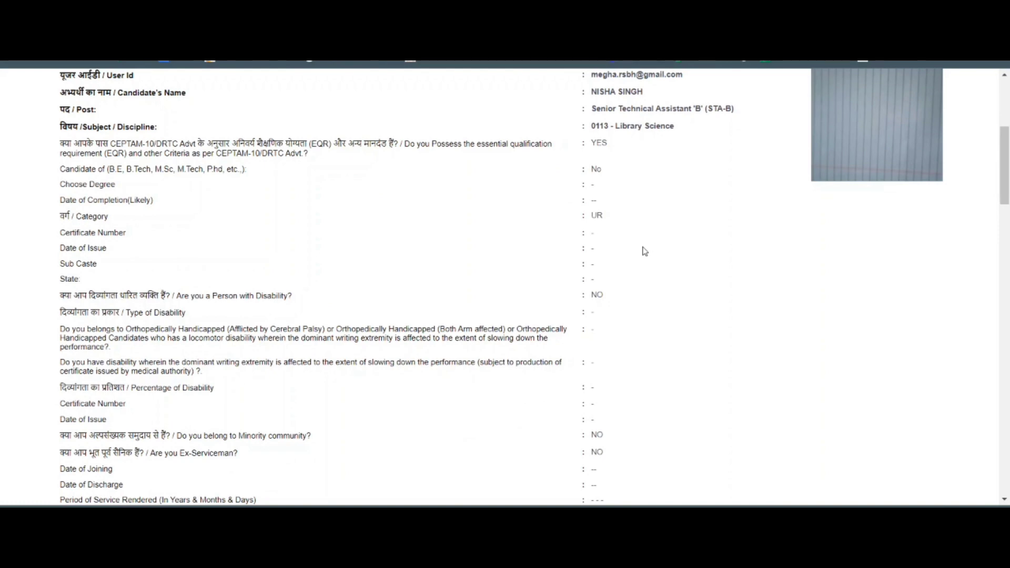
pyautogui.scroll(4, 644, 251)
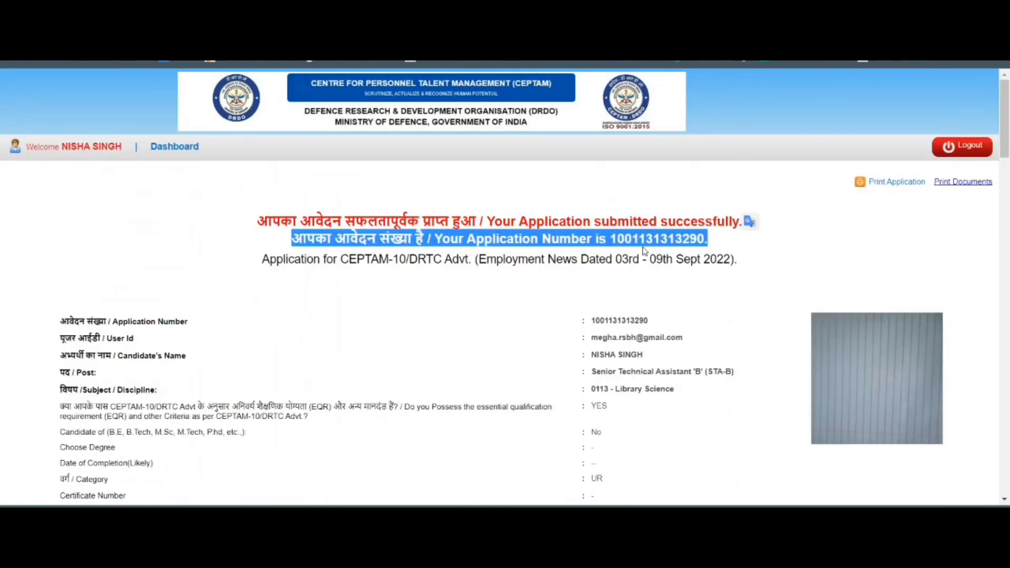